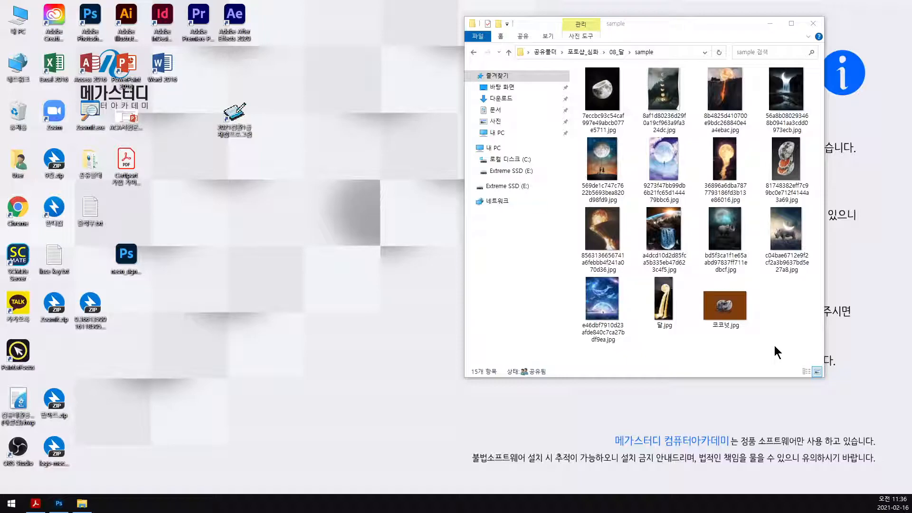
Step: Review the moon composite images in the sample folder one by one, including 달.jpg and 코코넛.jpg
left_click(611, 98)
double_click(611, 98)
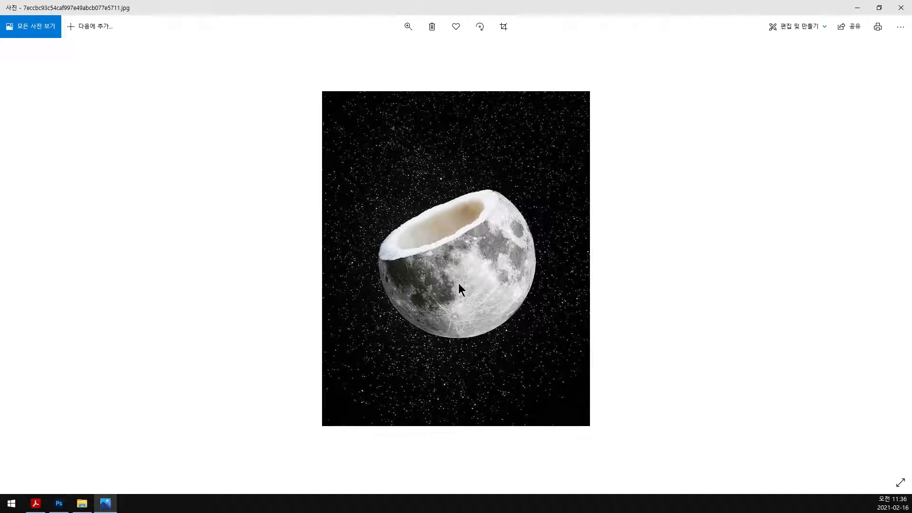
key("Right")
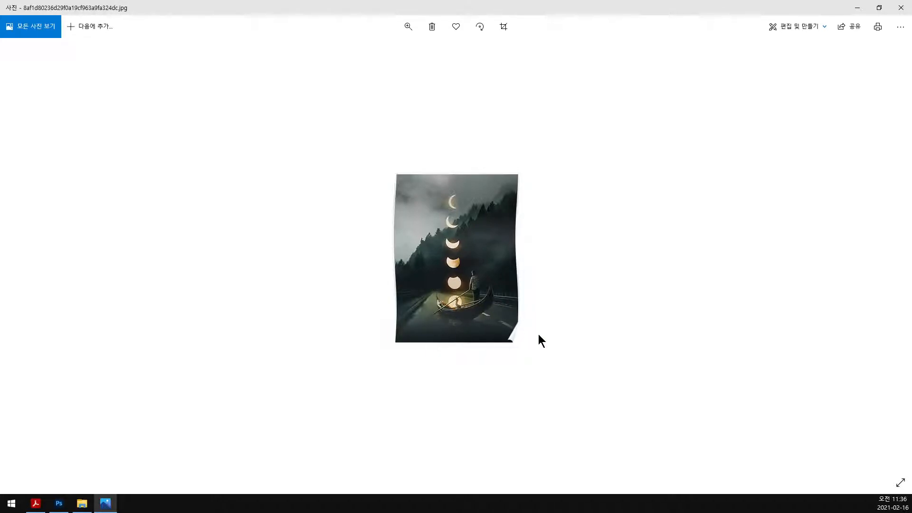
key("Right")
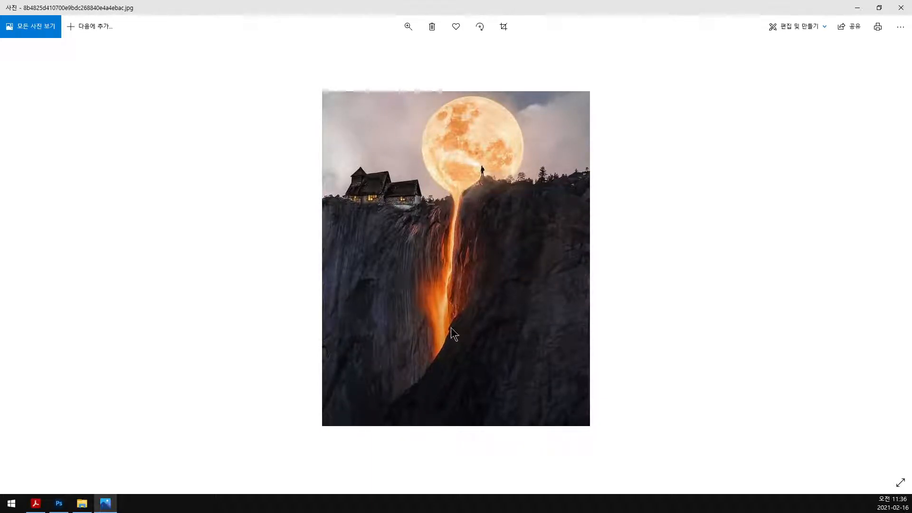
key("Right")
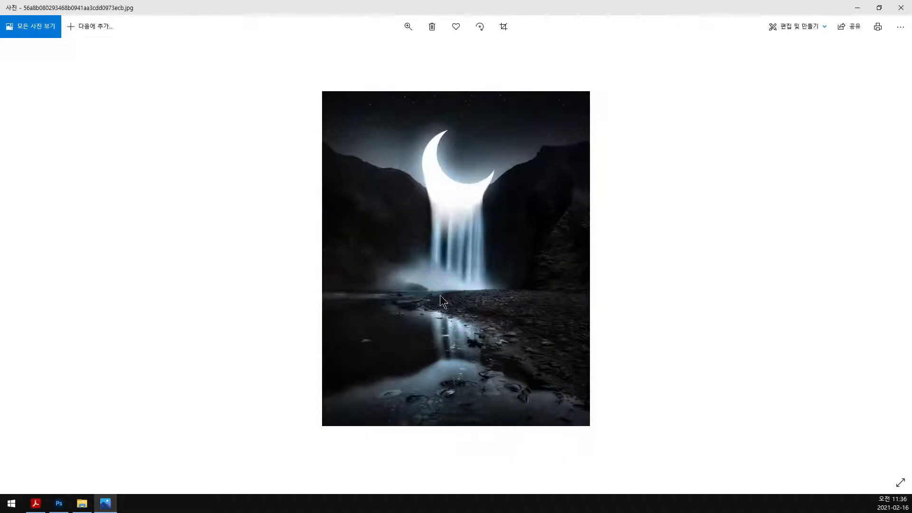
key("Right")
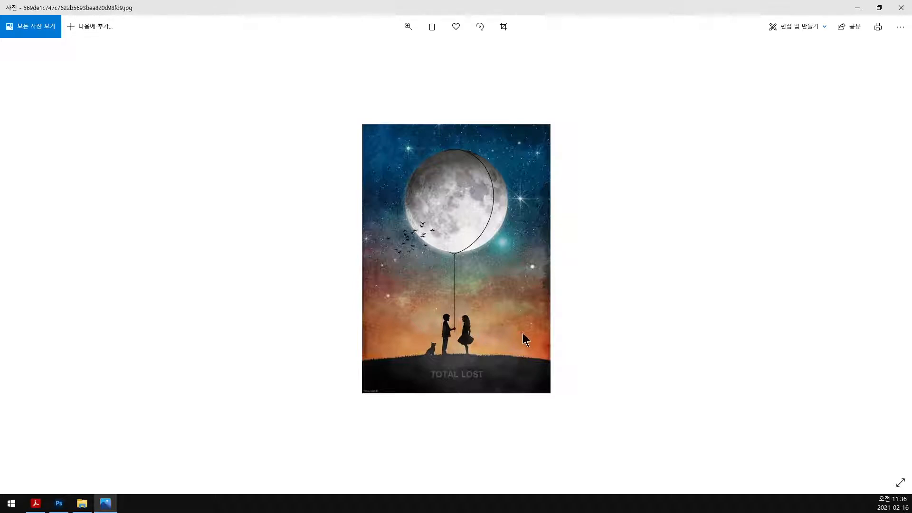
key("Right")
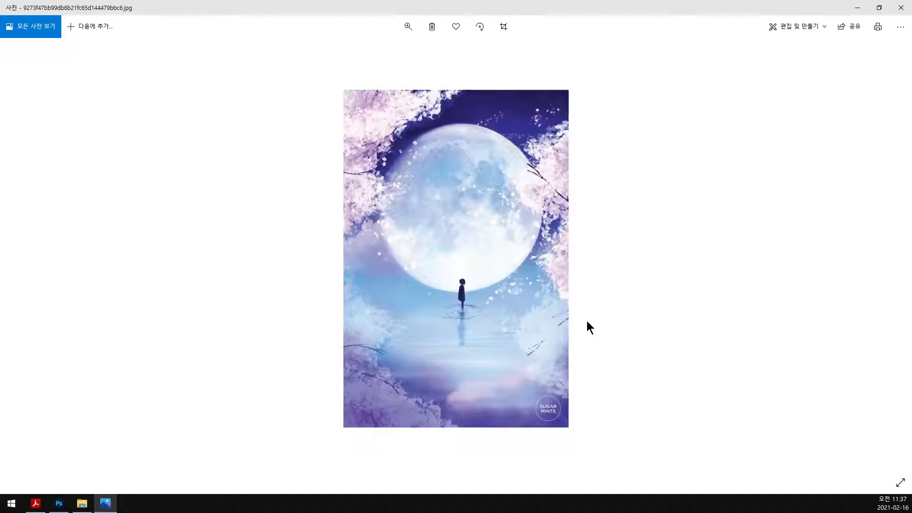
key("Right")
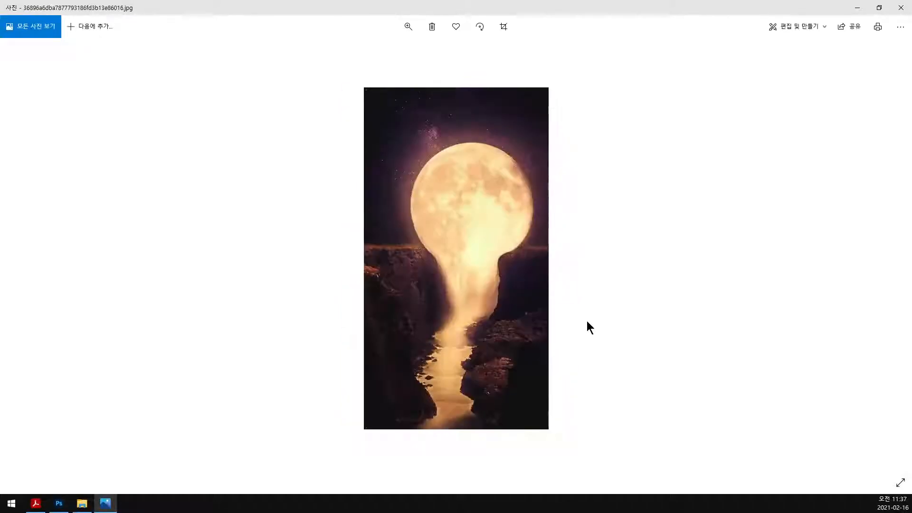
key("Right")
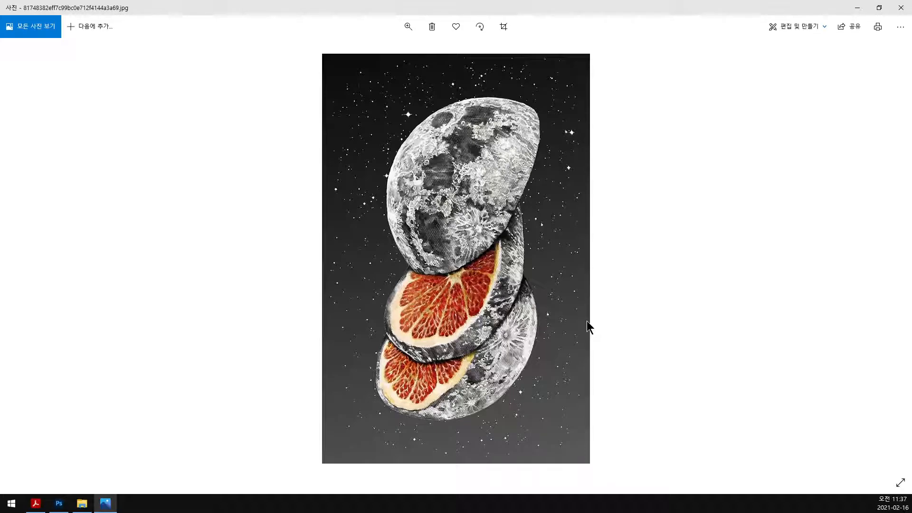
key("Right")
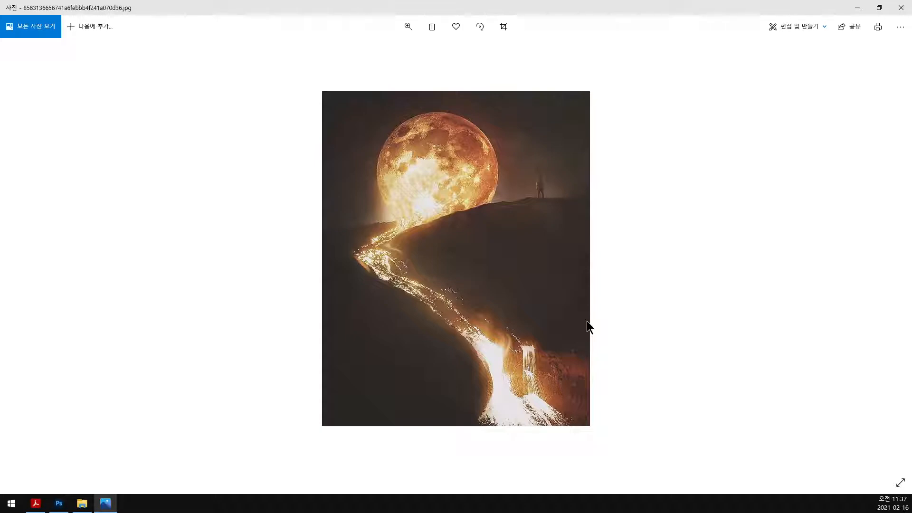
key("Right")
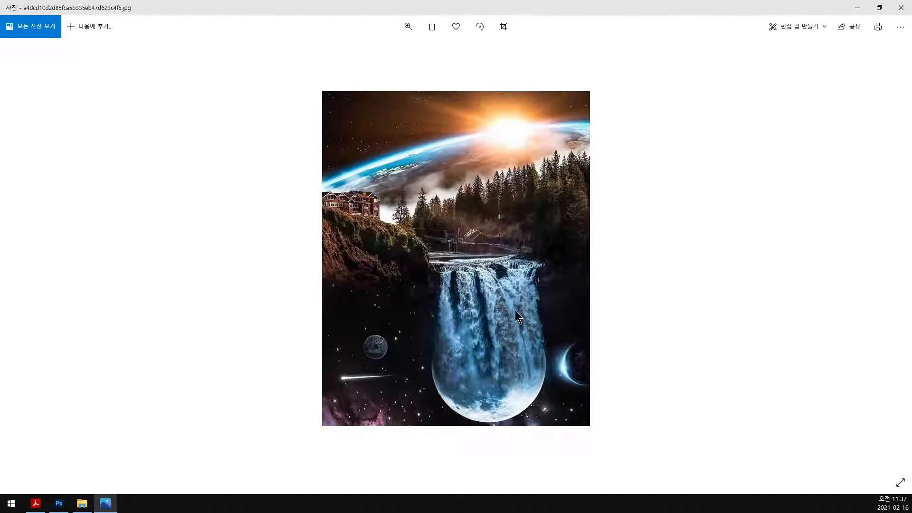
key("Right")
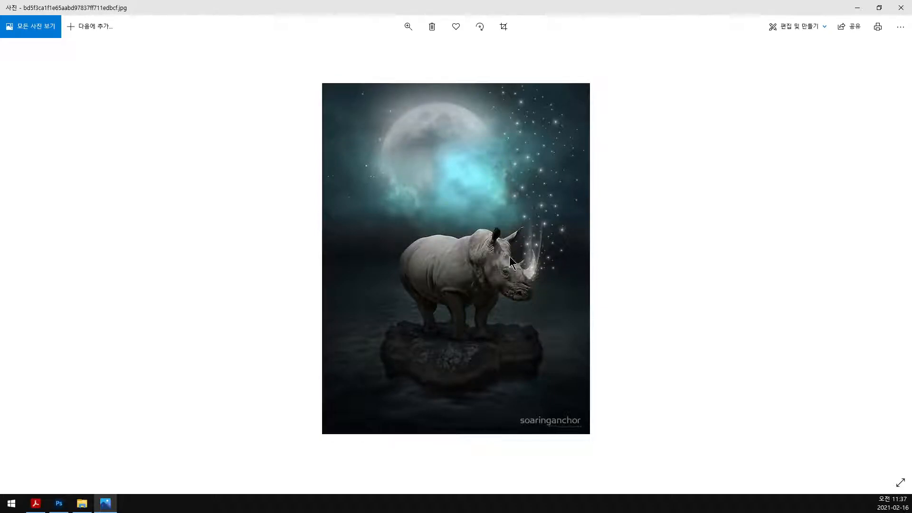
key("Right")
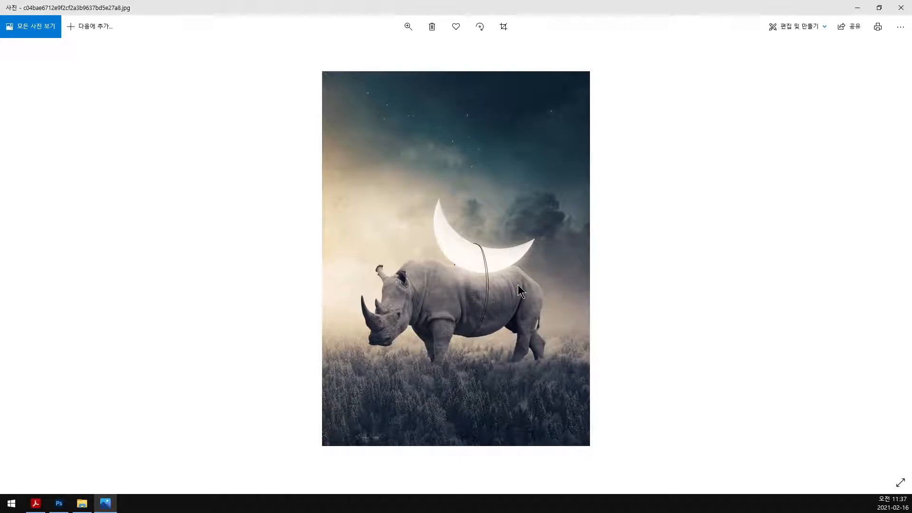
key("Right")
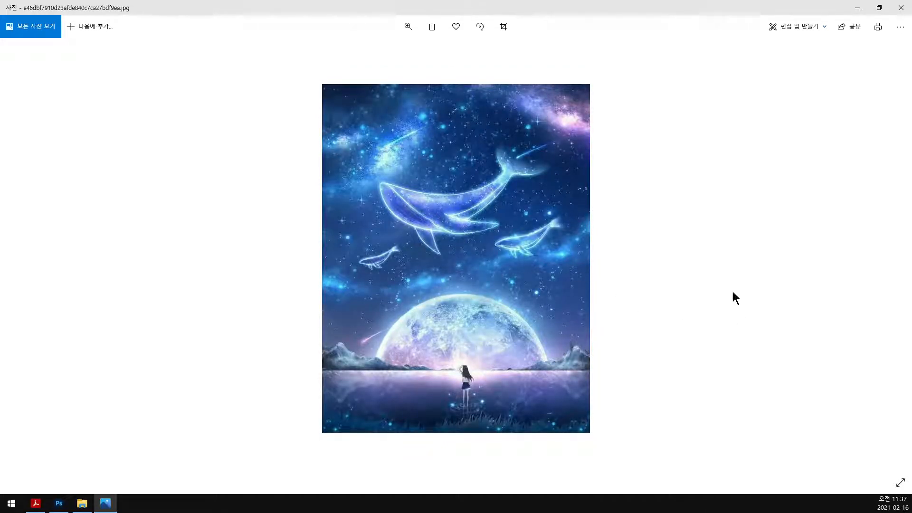
key("Right")
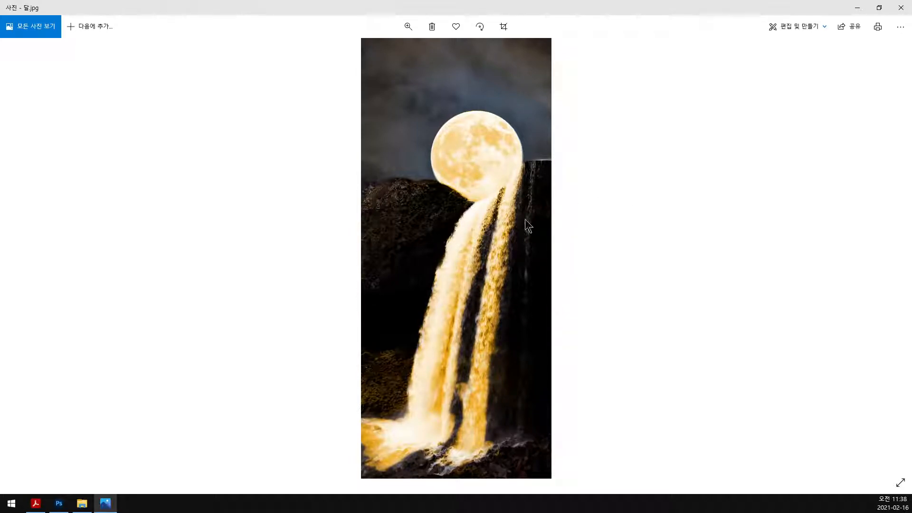
left_click(901, 8)
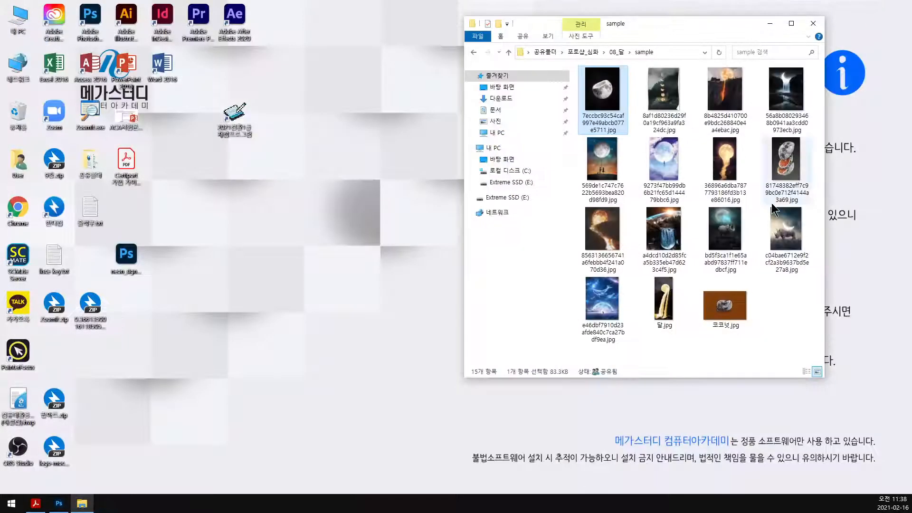
double_click(731, 309)
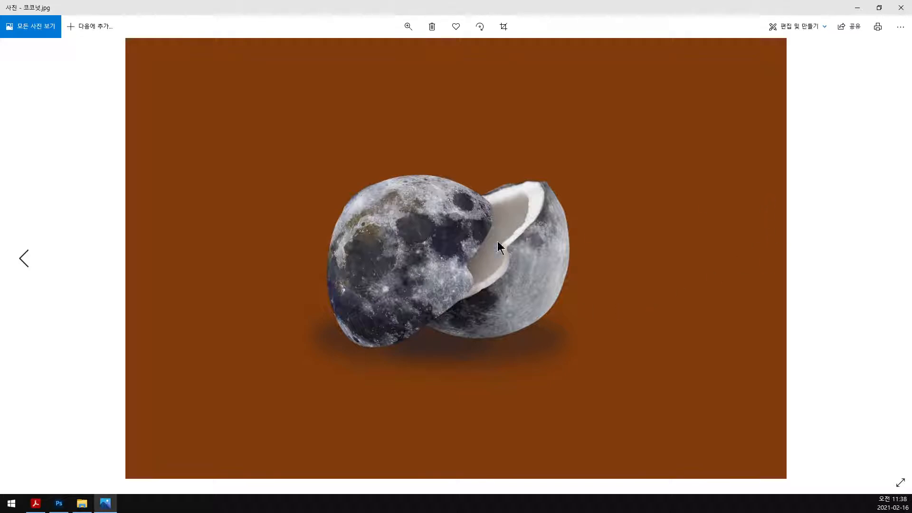
left_click(901, 7)
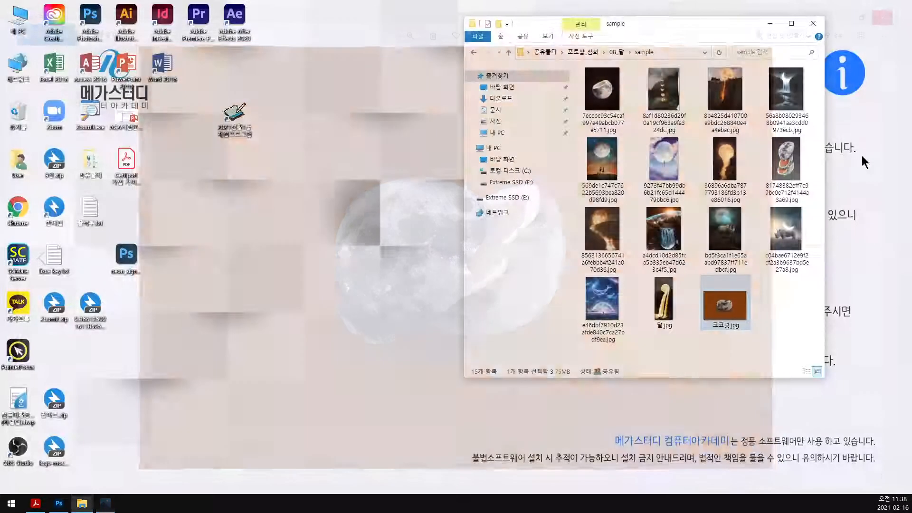
Step: Open the source folder inside 08_달 and enlarge its window to show all the image thumbnails
left_click(623, 53)
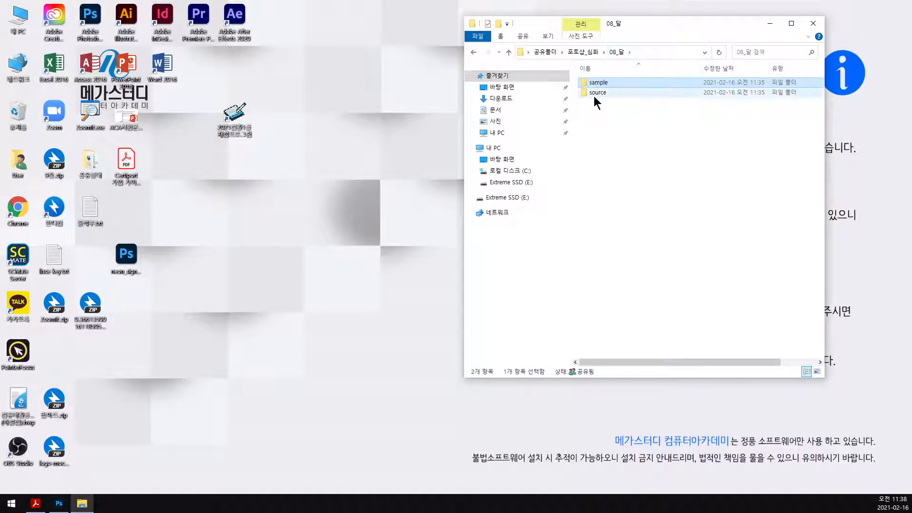
double_click(595, 94)
left_click_drag(654, 24, 459, 6)
scroll(516, 304, "up", 3)
scroll(517, 305, "down", 1)
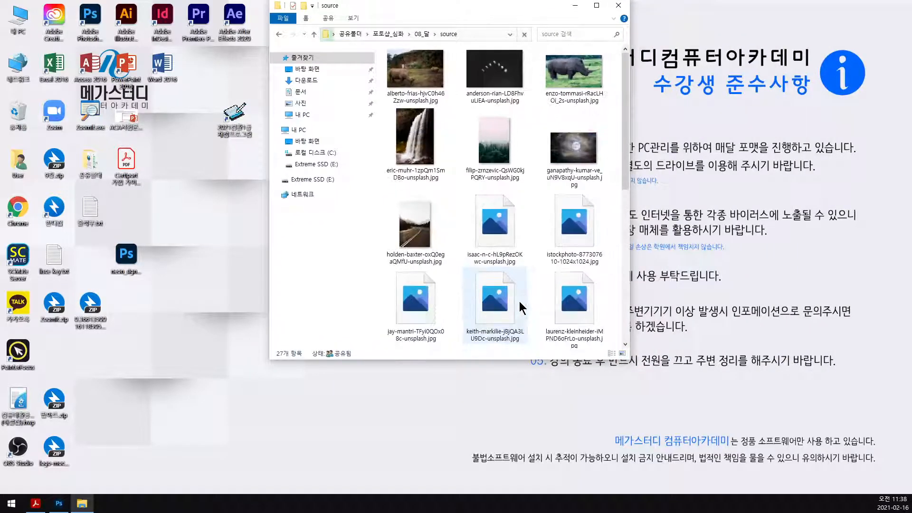
left_click_drag(630, 365, 871, 446)
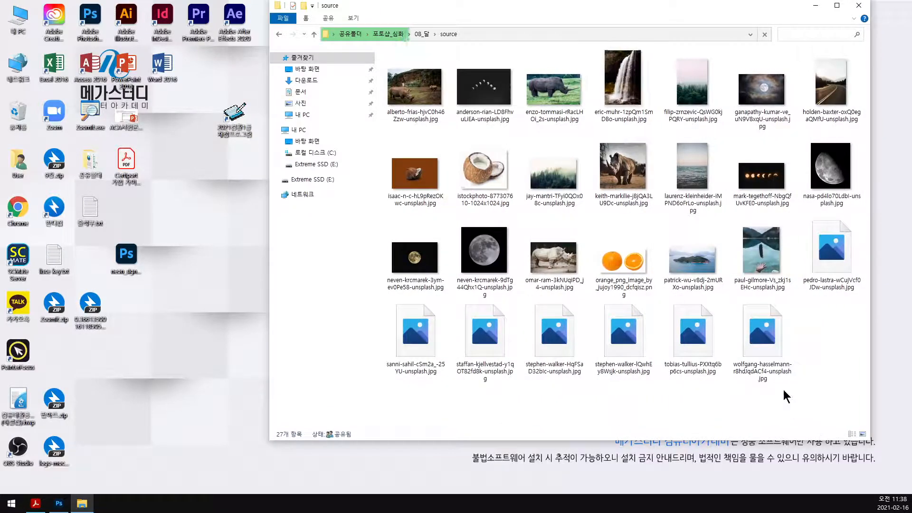
Step: Switch to Photoshop and start a new document with a width of 1920 pixels and a height of 1080 pixels
left_click(57, 506)
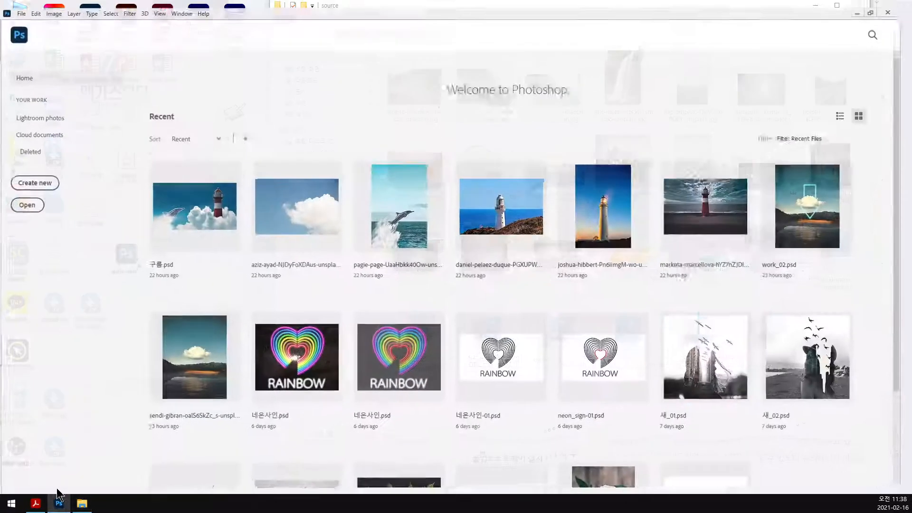
left_click(21, 6)
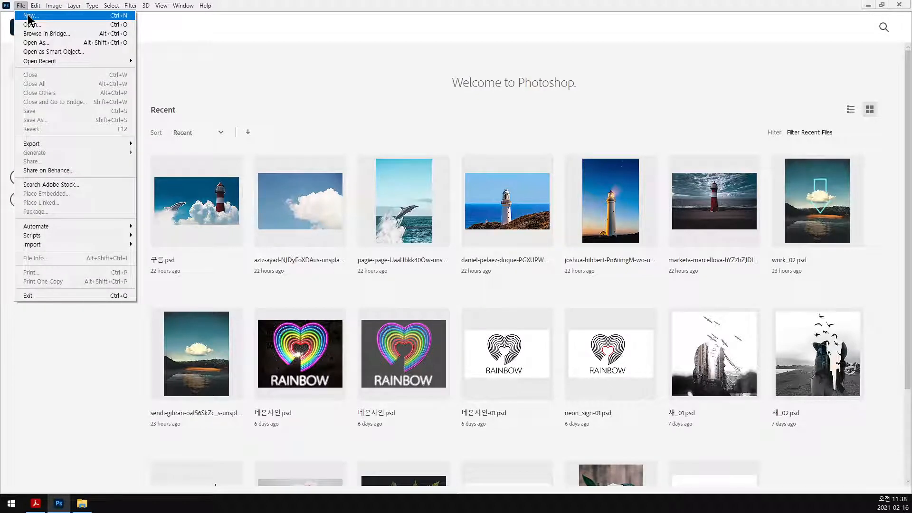
left_click(54, 15)
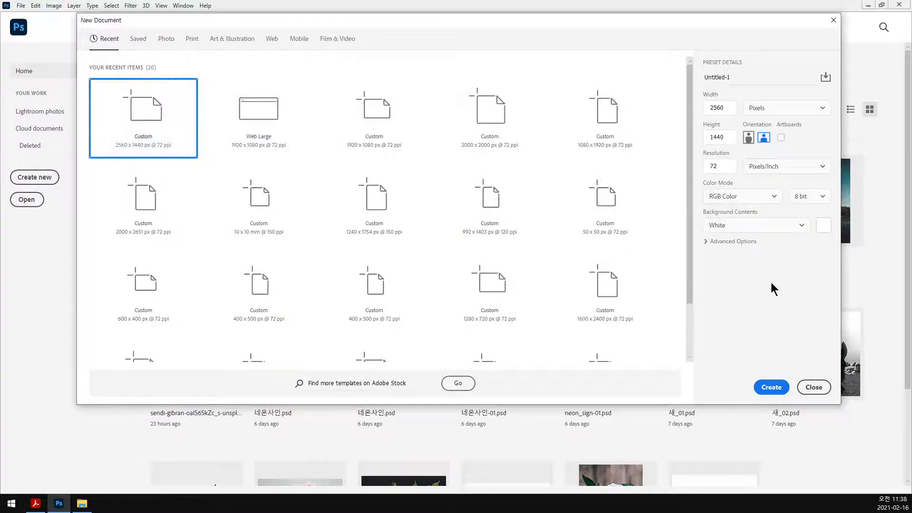
double_click(720, 108)
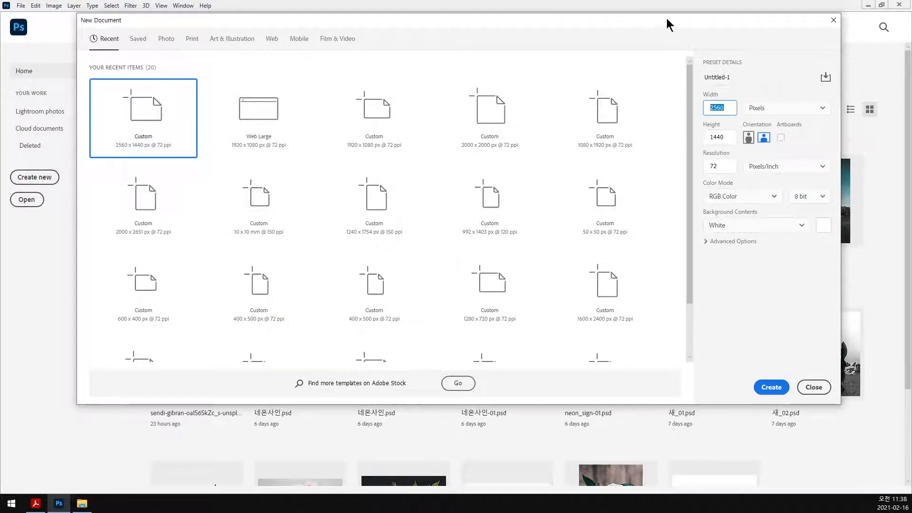
left_click_drag(670, 24, 615, 22)
type("1920")
key("Tab")
key("Tab")
type("1080")
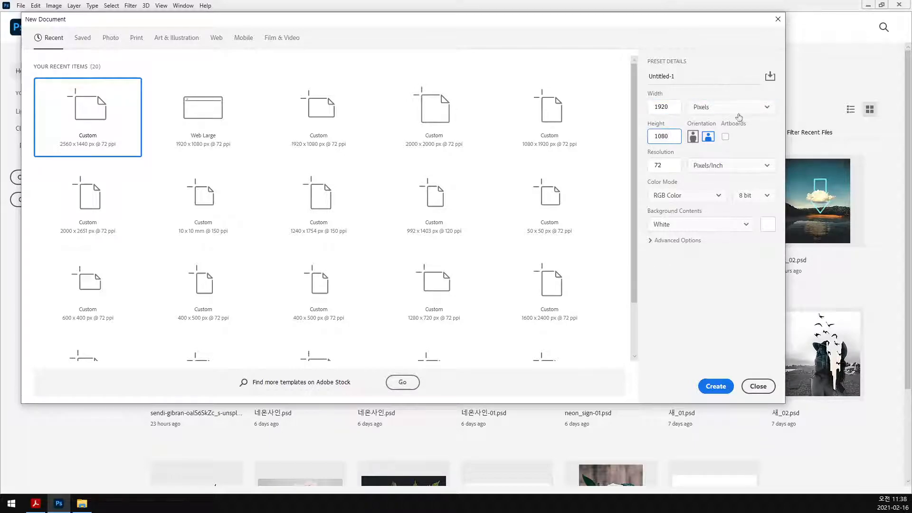
Step: Set the new document's resolution to 72 pixels/inch and create it with RGB Color and a white background
key("Tab")
left_click_drag(683, 145, 748, 152)
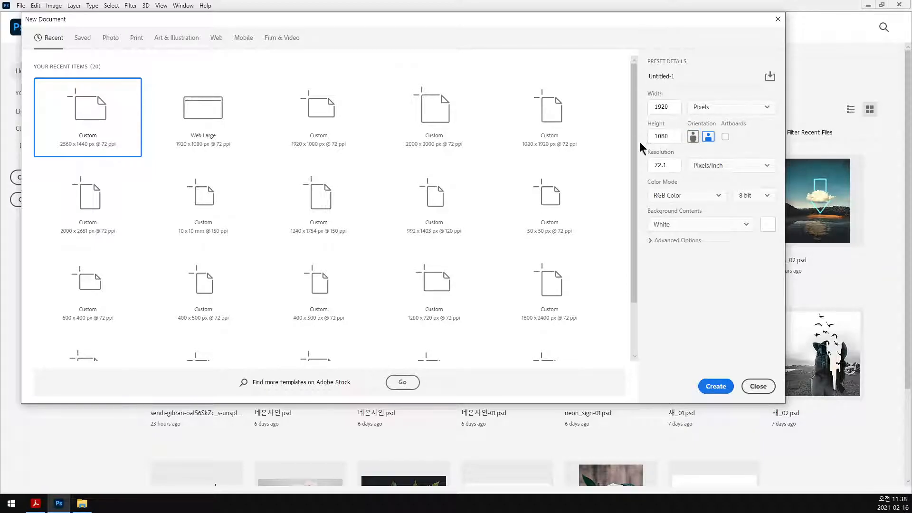
left_click(673, 166)
type("72")
left_click(747, 305)
left_click_drag(677, 20, 715, 20)
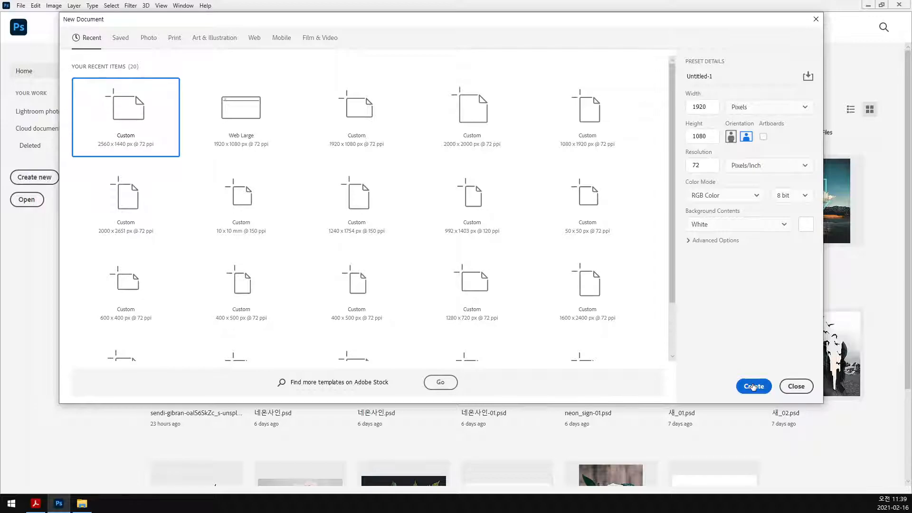
left_click(753, 386)
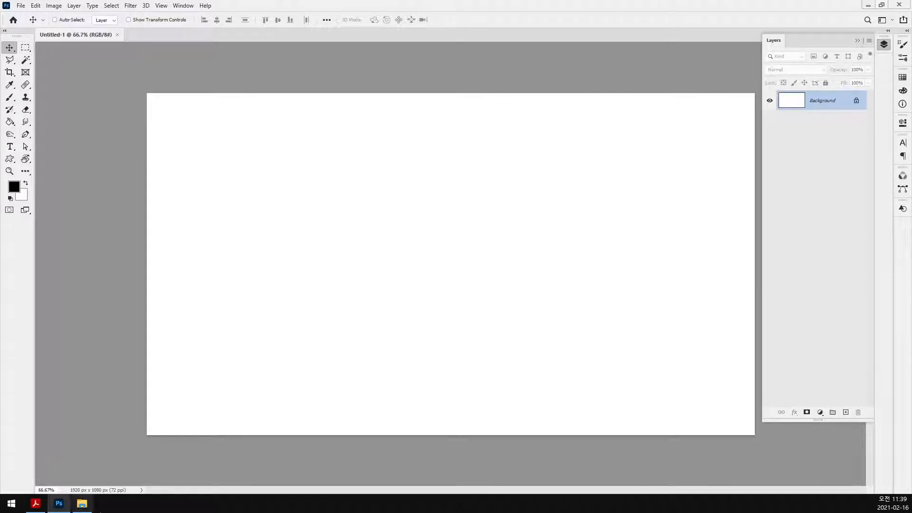
Step: Switch to the source folder and open the coconut image and the large beige full-moon image as separate documents in Photoshop
left_click(82, 504)
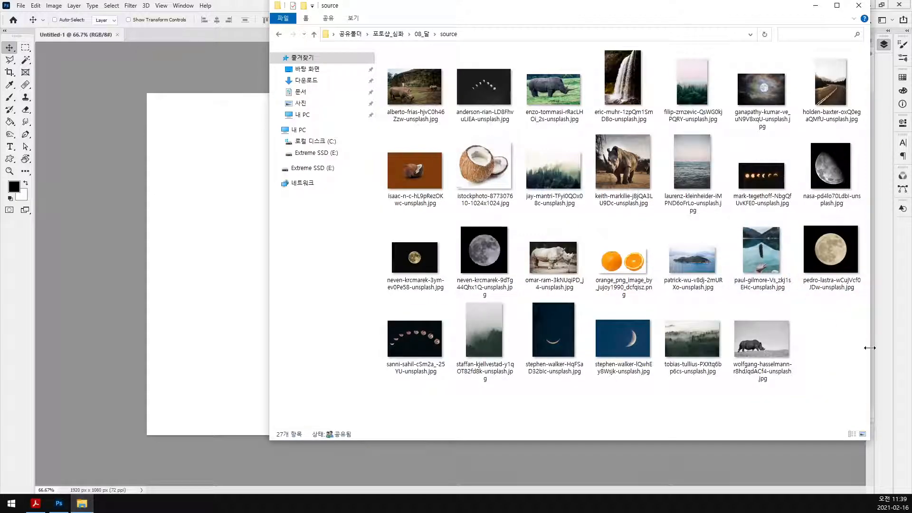
left_click(493, 164)
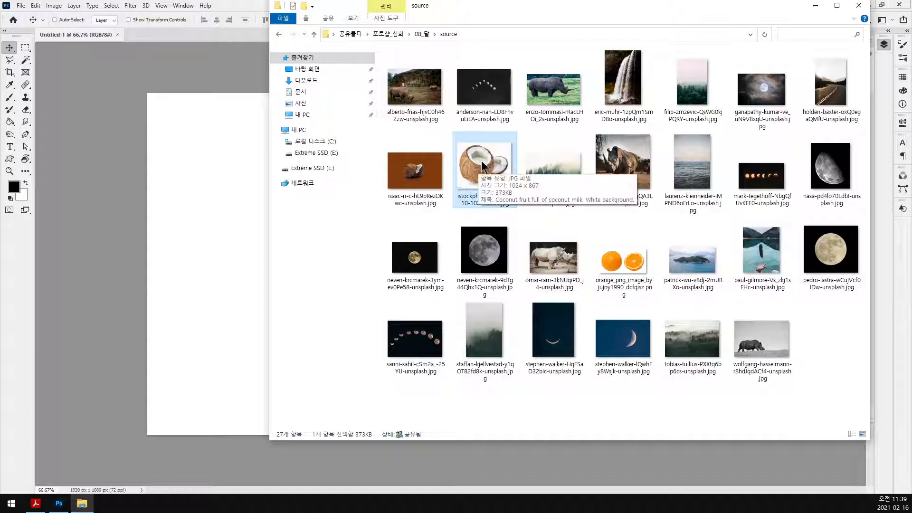
left_click(850, 258)
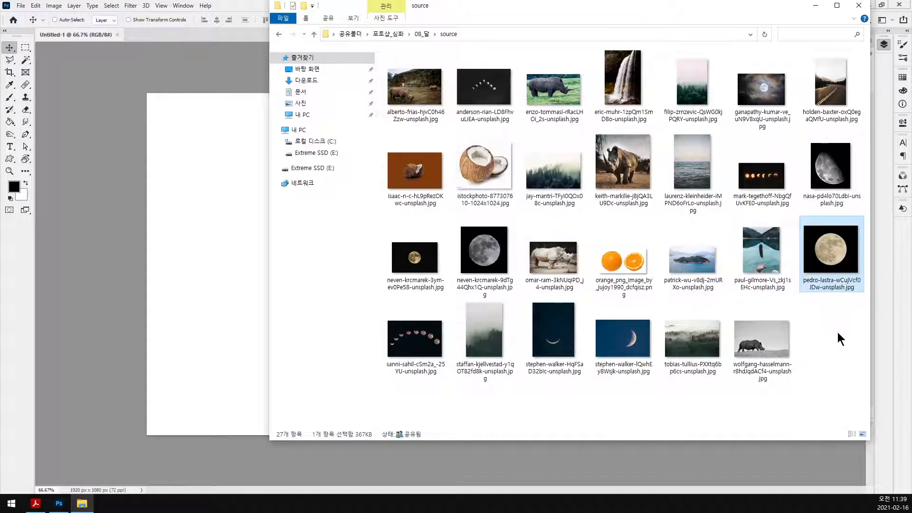
left_click(412, 259)
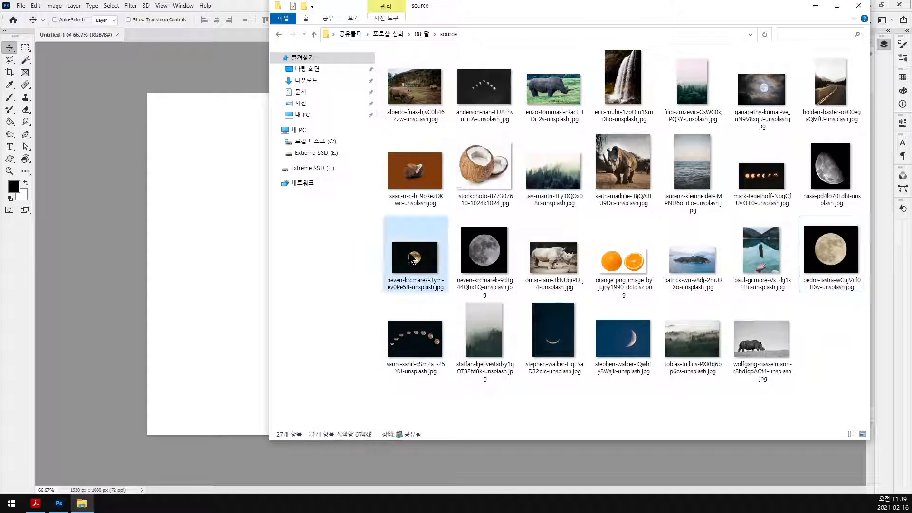
left_click(821, 262)
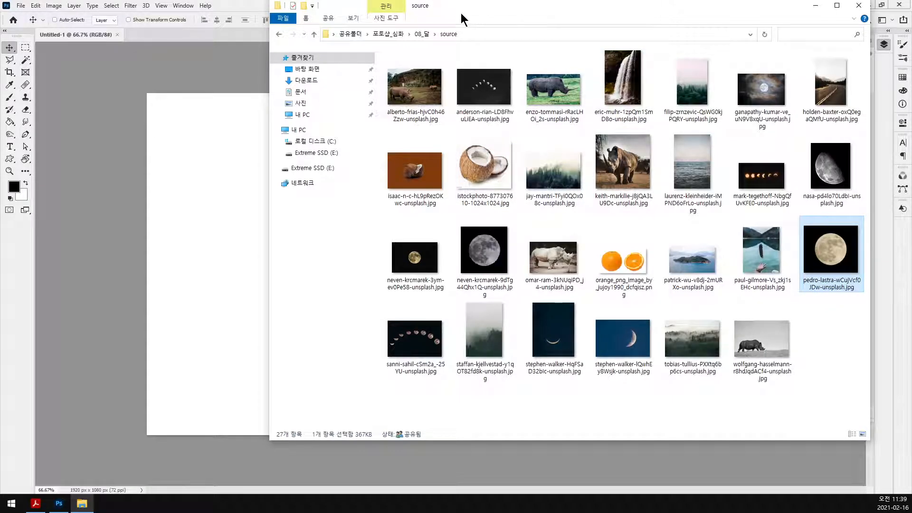
left_click_drag(545, 13, 425, 21)
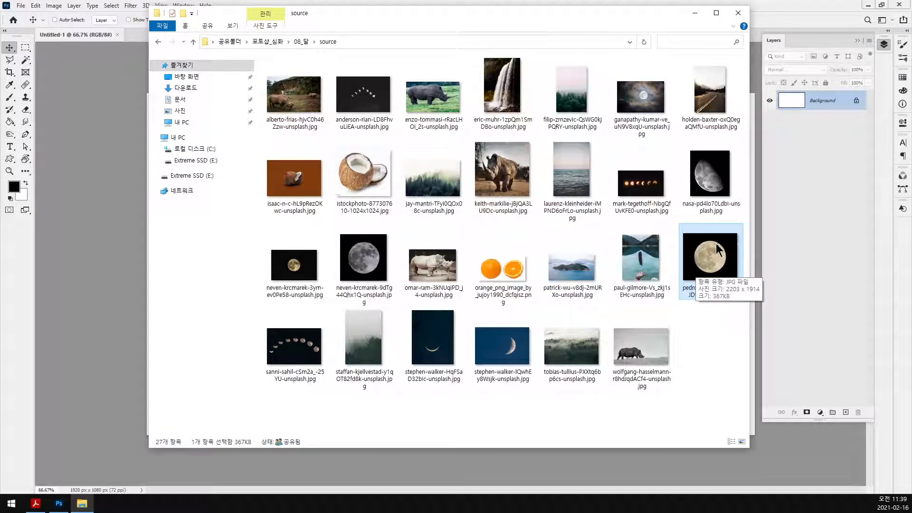
left_click(376, 176)
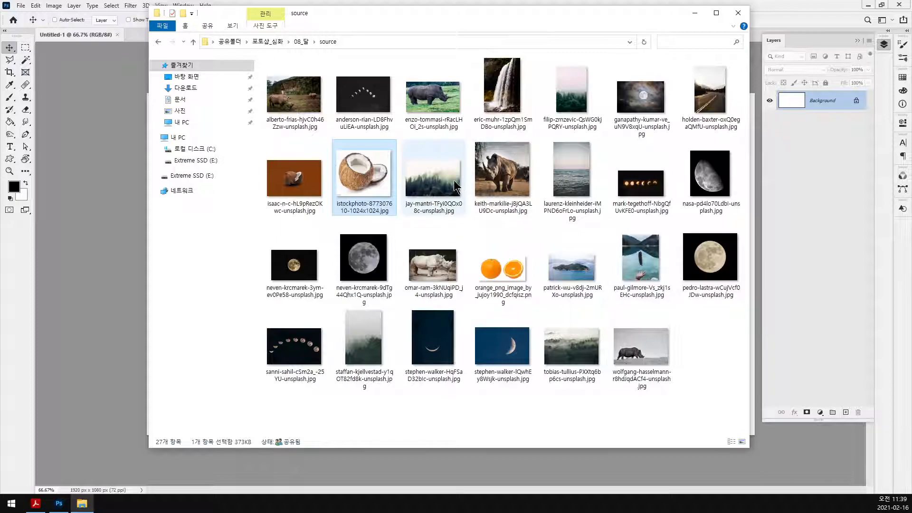
left_click(712, 246, "ctrl")
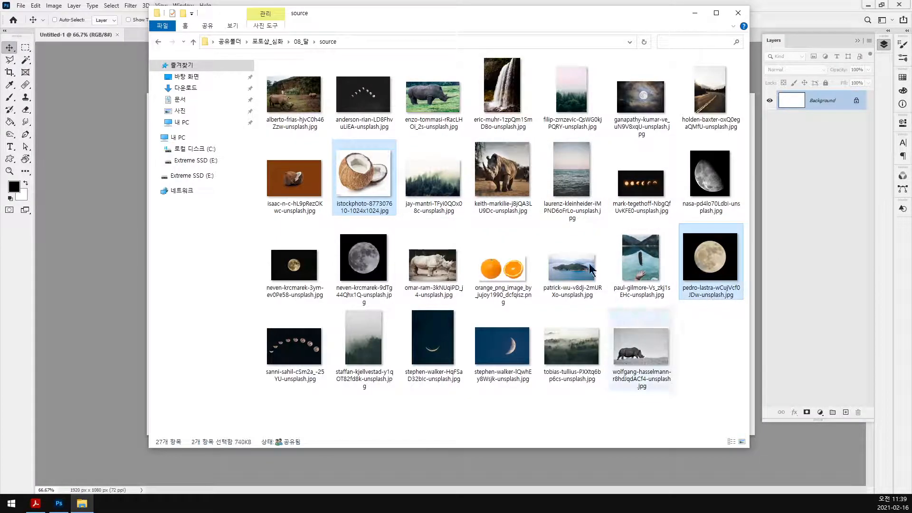
left_click_drag(478, 8, 638, 26)
left_click_drag(528, 209, 185, 35)
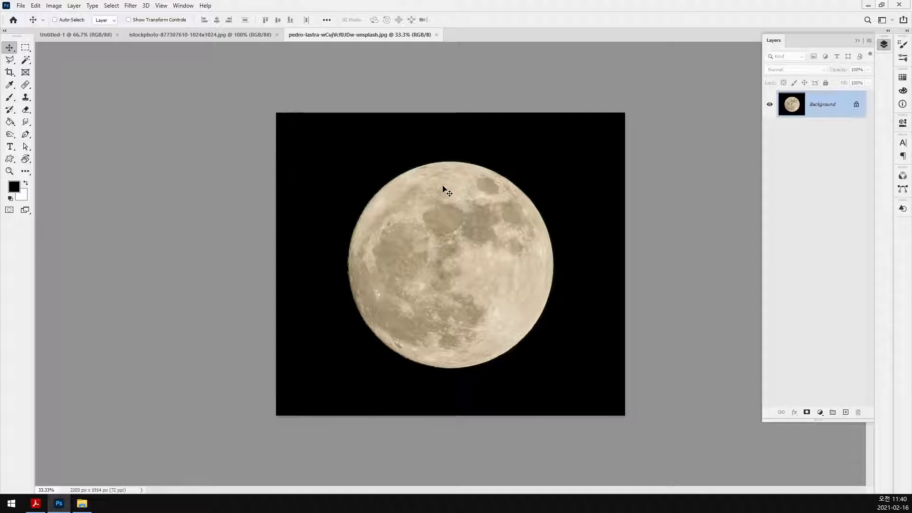
Step: Show the rulers in the moon image and place guides along the moon's top and right edges
left_click(162, 6)
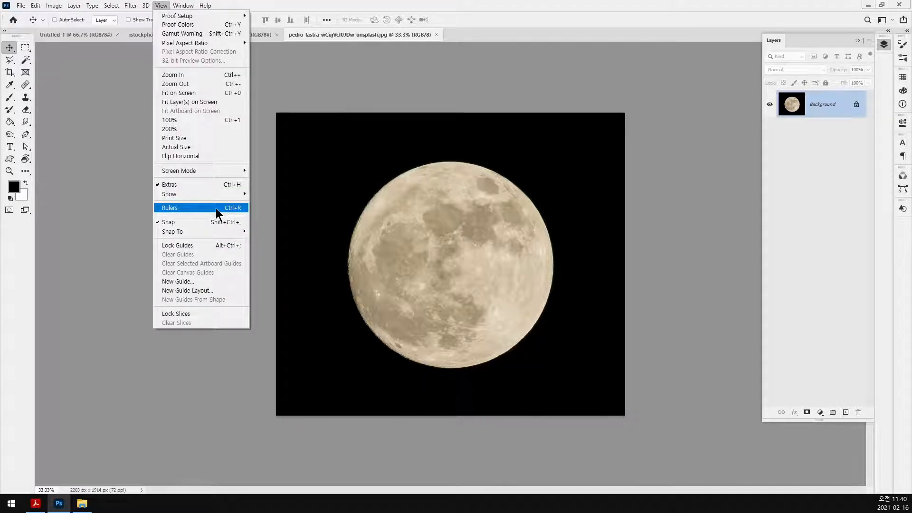
left_click(216, 208)
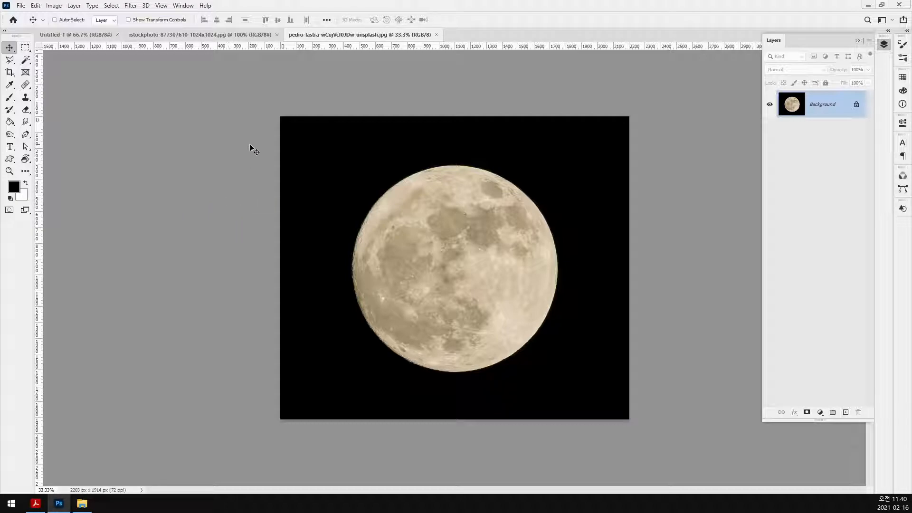
left_click(454, 164, "ctrl")
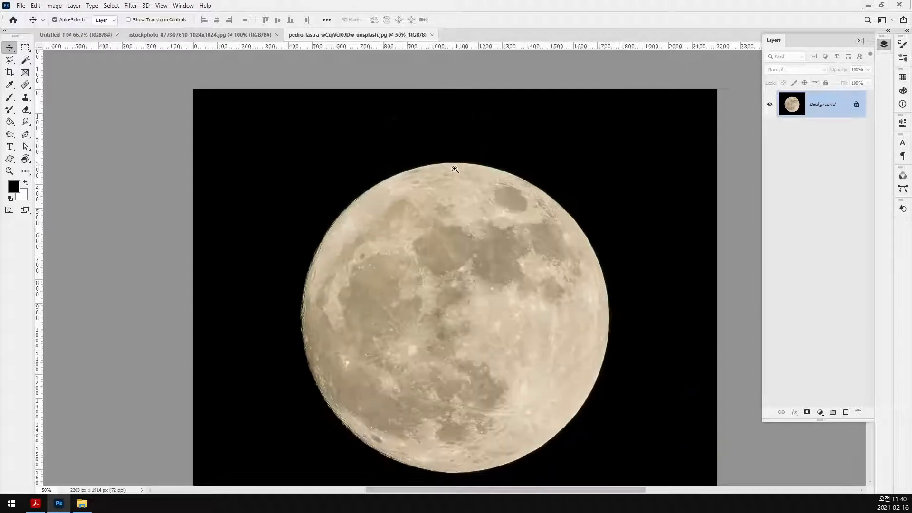
left_click_drag(456, 48, 476, 160)
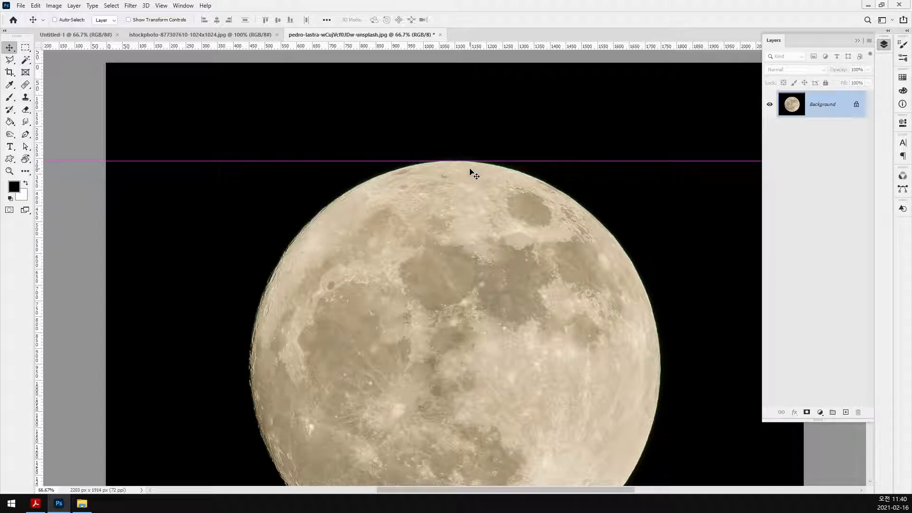
left_click_drag(38, 261, 662, 383)
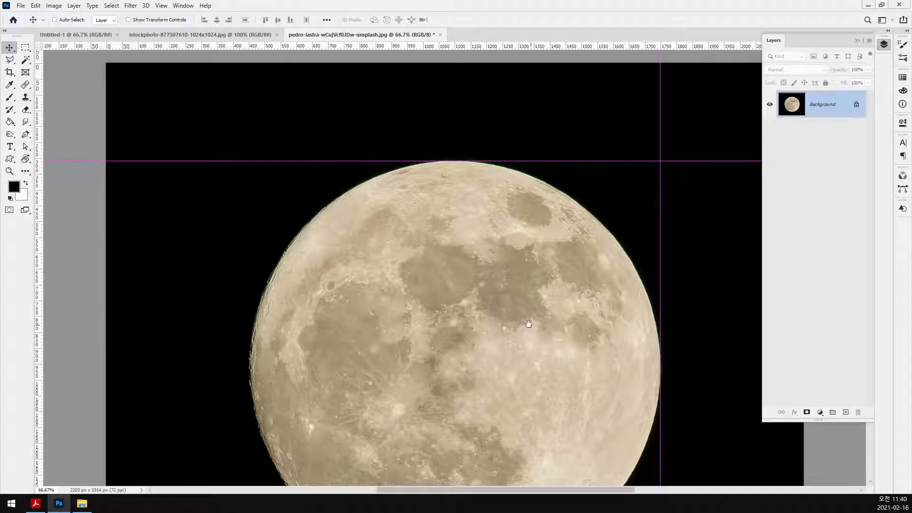
Step: Select the whole moon with the Elliptical Marquee tool, starting from the intersection of the two guides
left_click_drag(530, 324, 404, 313)
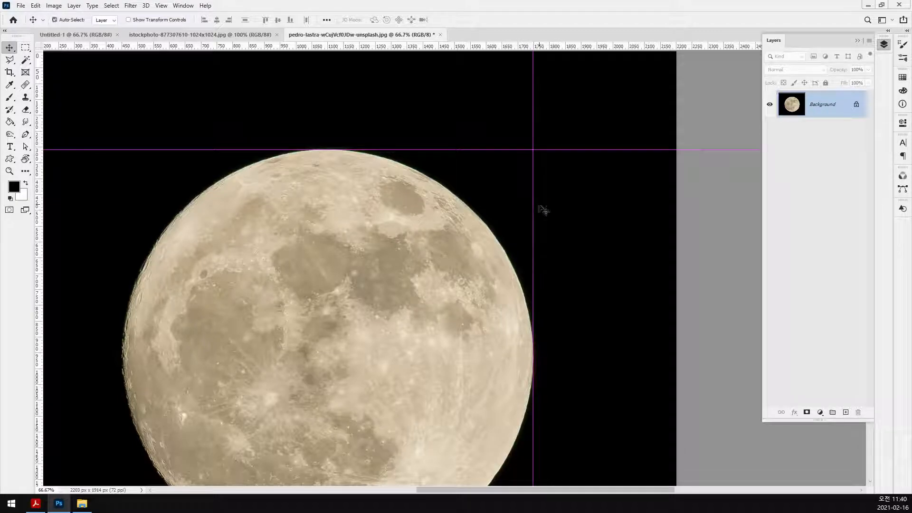
key("ctrl+minus")
left_click_drag(412, 328, 405, 259)
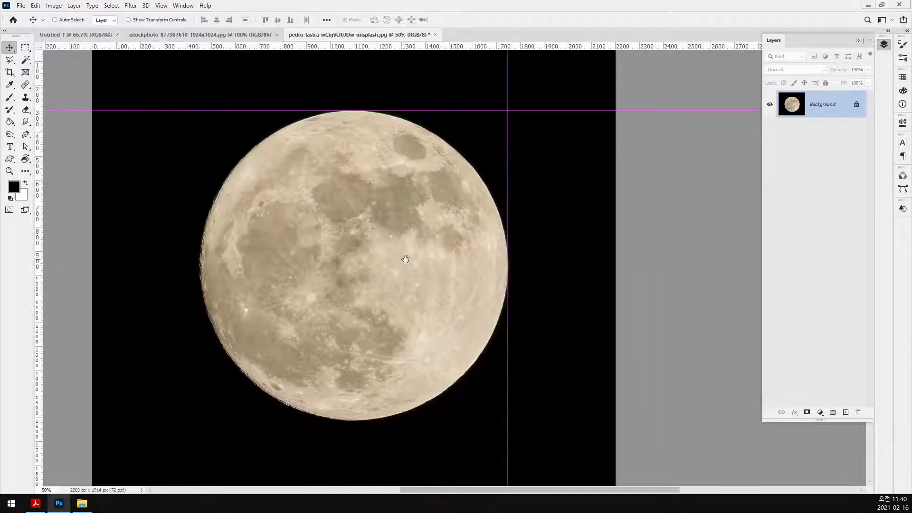
left_click(25, 47)
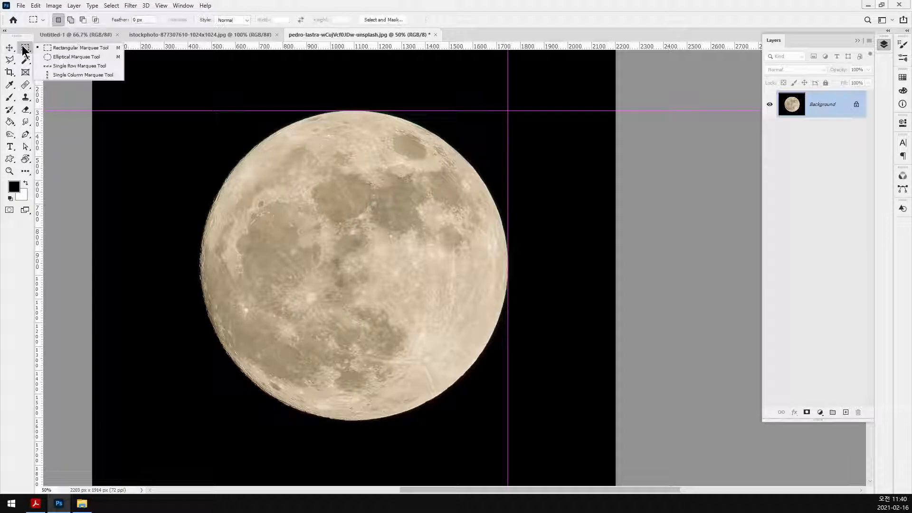
left_click(65, 58)
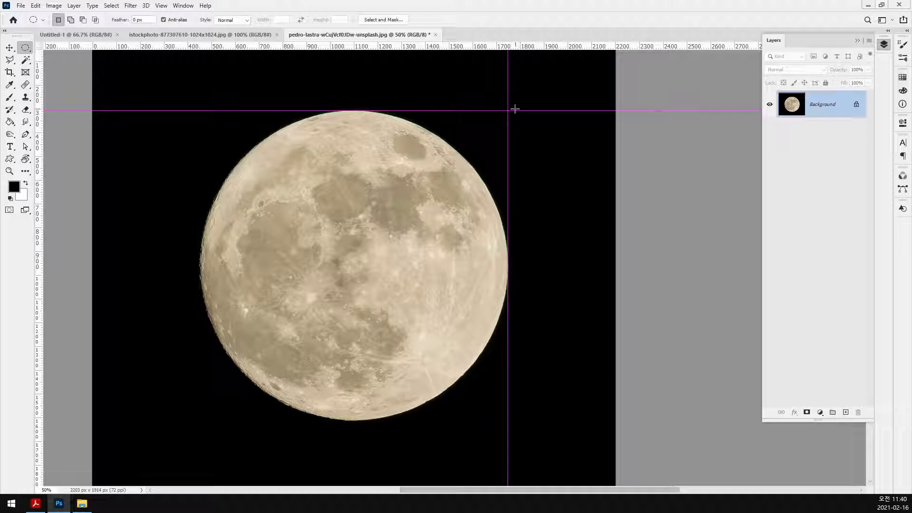
left_click_drag(508, 110, 51, 418)
left_click(99, 34)
key("ctrl+v")
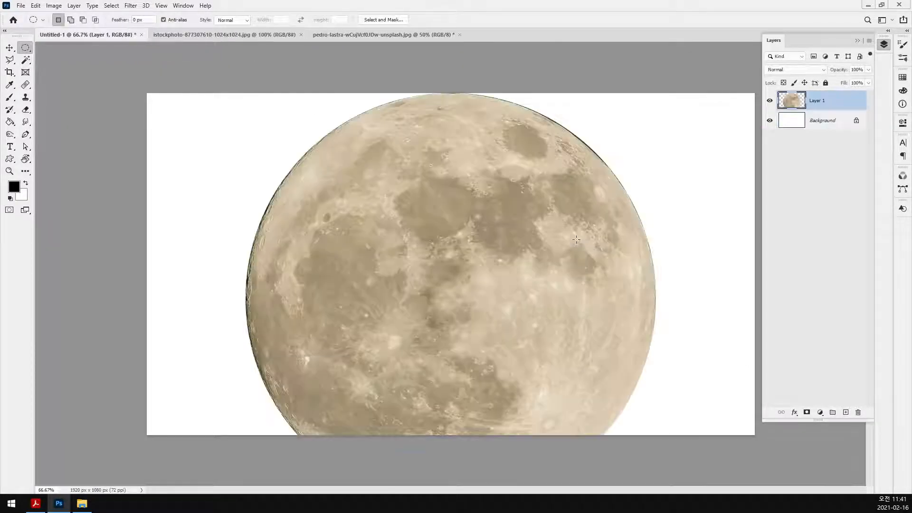
key("v")
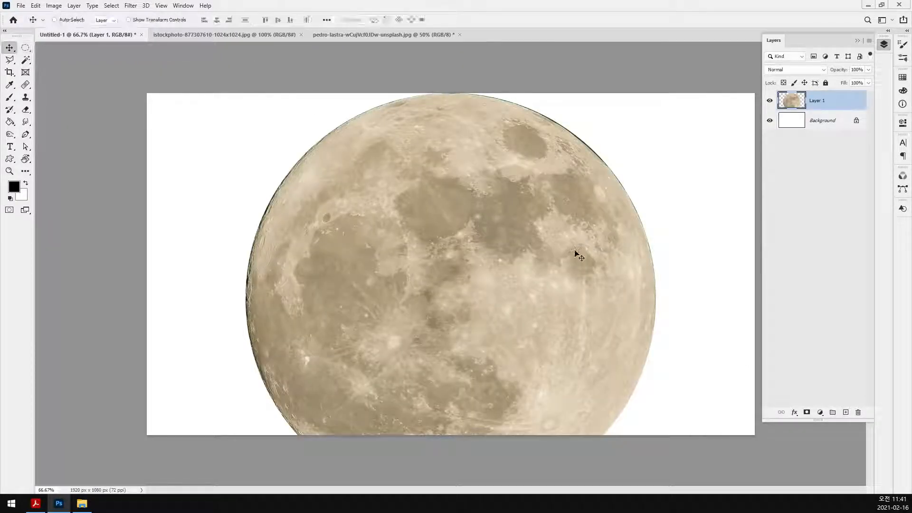
left_click_drag(514, 362, 499, 312)
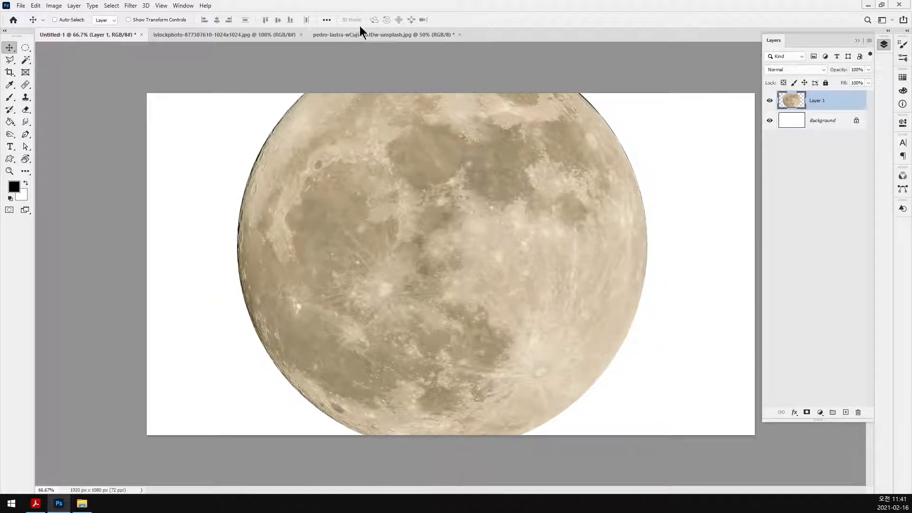
left_click(368, 36)
left_click(25, 48)
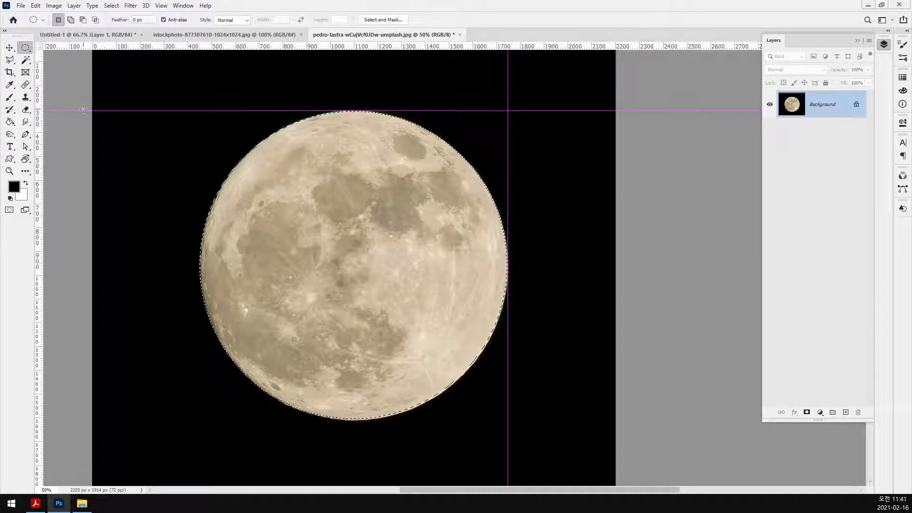
left_click(114, 35)
key("ctrl+z")
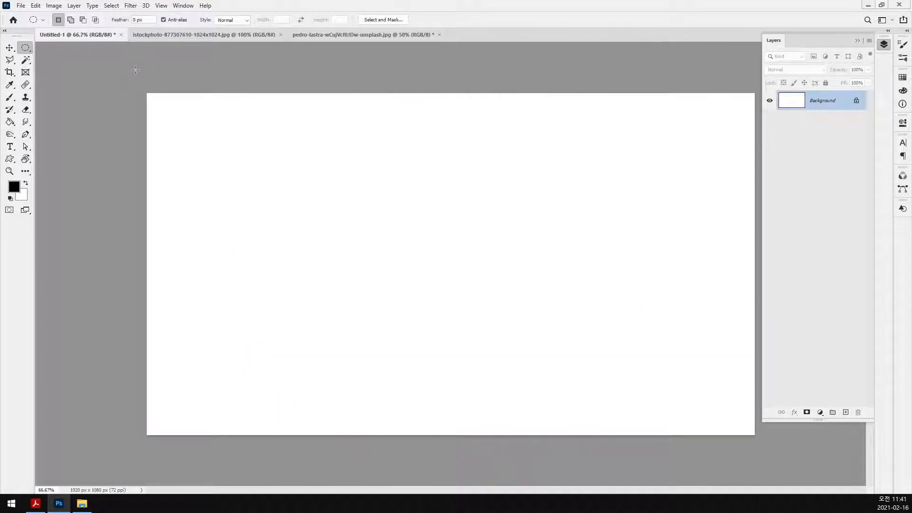
Step: Paste the copied moon into the Untitled-1 document as a new layer and move it slightly upward
key("ctrl+v")
key("ctrl+minus")
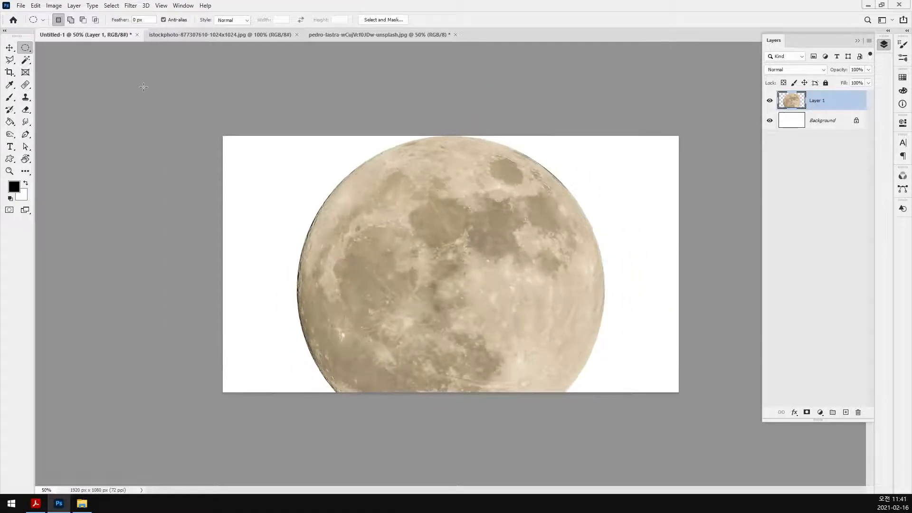
key("v")
left_click_drag(407, 258, 404, 233)
Step: Hide the pasted moon layer and rename it moon
left_click(770, 101)
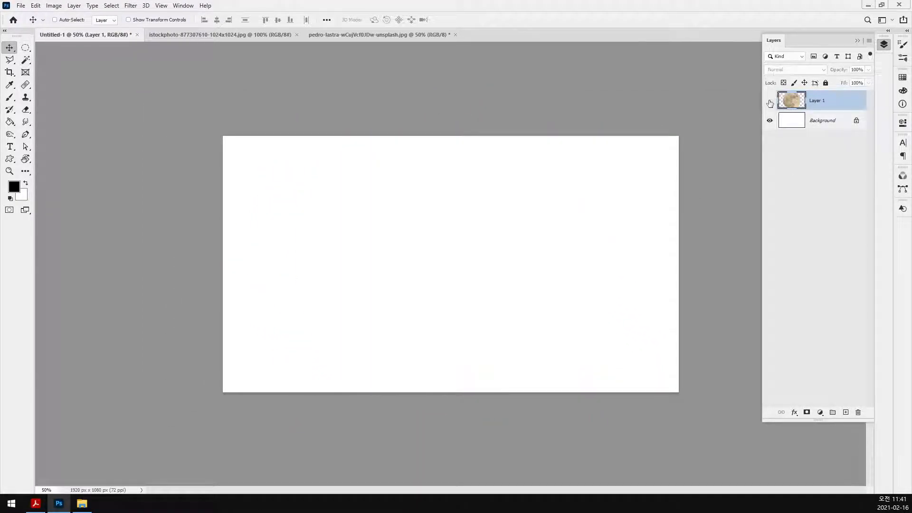
double_click(818, 101)
type("ekf")
key("Return")
double_click(814, 101)
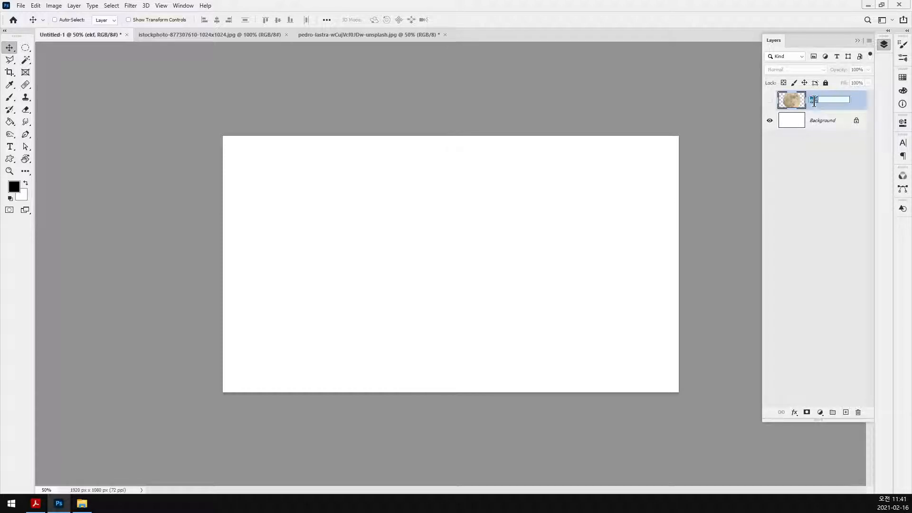
type("moon")
key("Return")
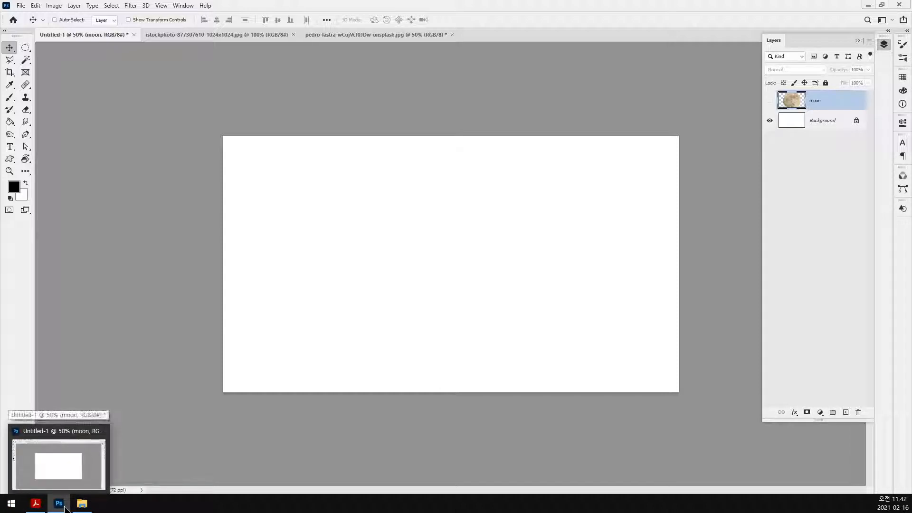
Step: In the moon image document, duplicate the Background layer and mask the copy with the circular moon selection
left_click(346, 33)
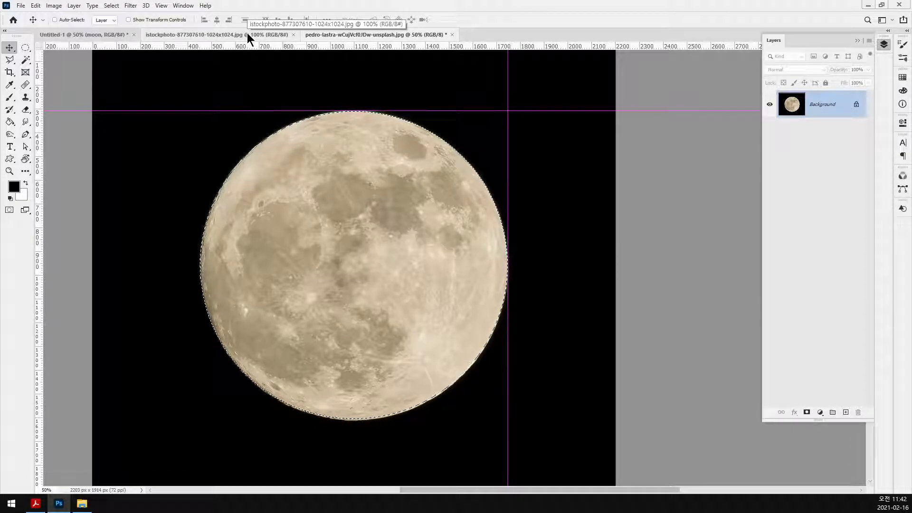
left_click_drag(831, 107, 846, 412)
left_click(807, 412)
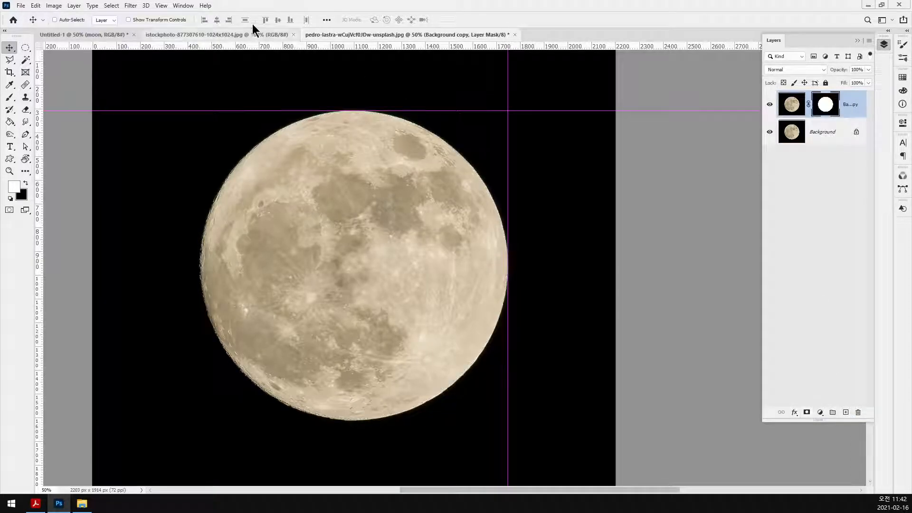
Step: In the coconut image document, duplicate the Background layer and hide the original
left_click(202, 37)
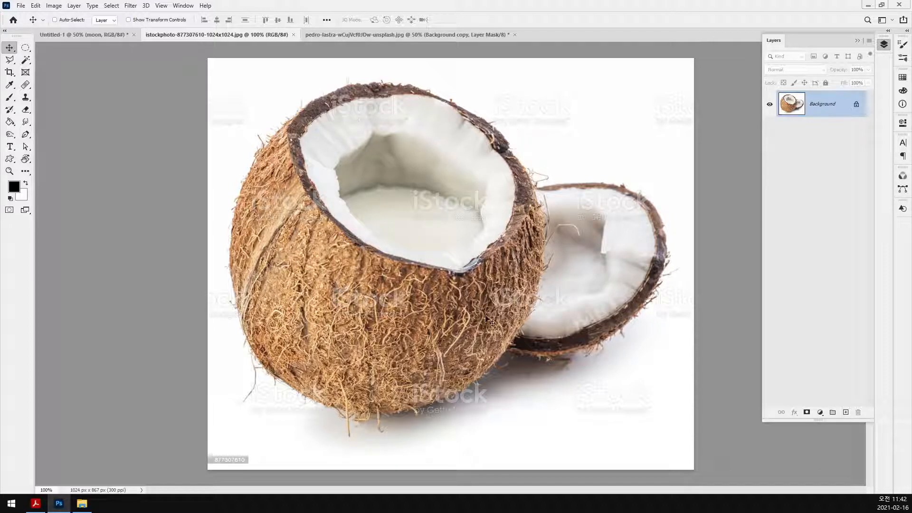
left_click(389, 120, "ctrl")
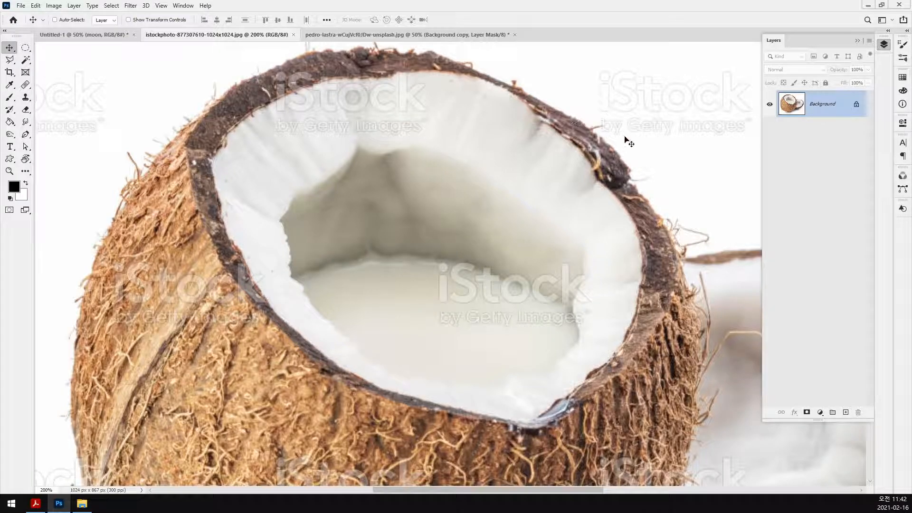
key("ctrl+j")
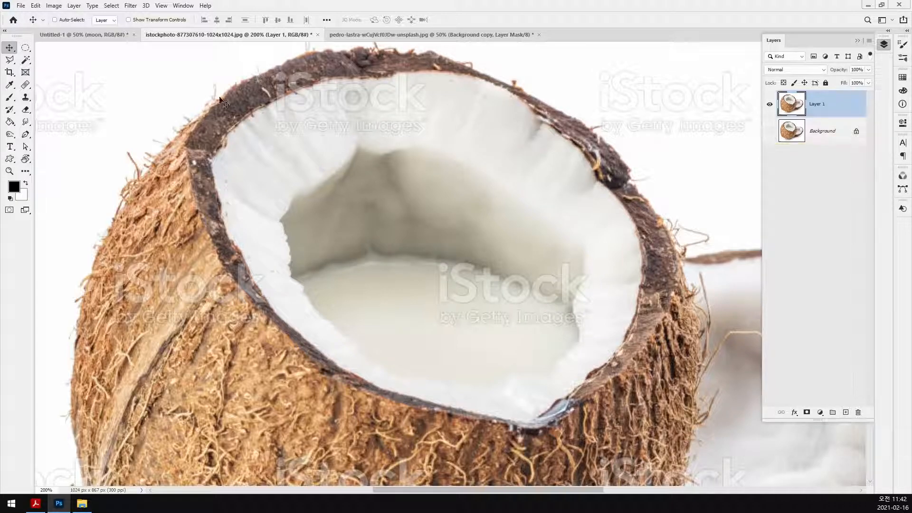
Step: With a smaller Clone Stamp brush, clone nearby texture over the watermark's "k" at the coconut's upper inner rim, undoing the last dab
left_click(352, 102)
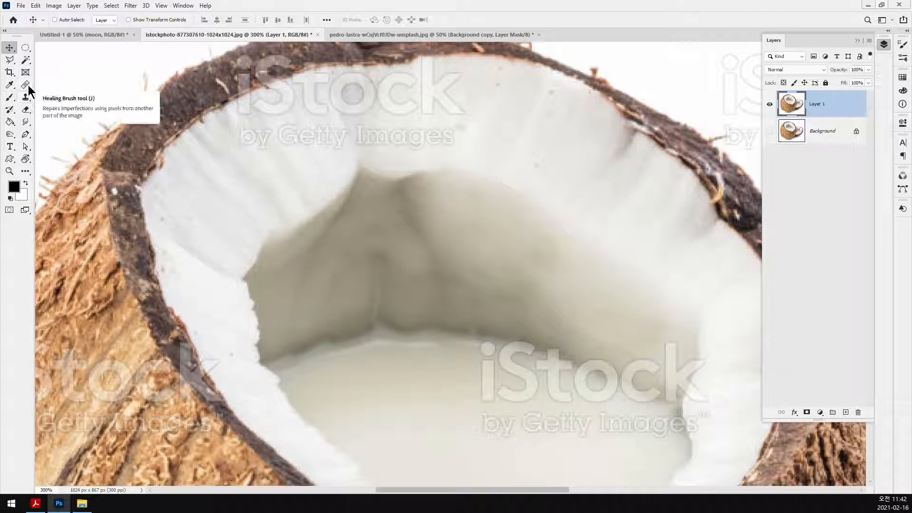
left_click(26, 98)
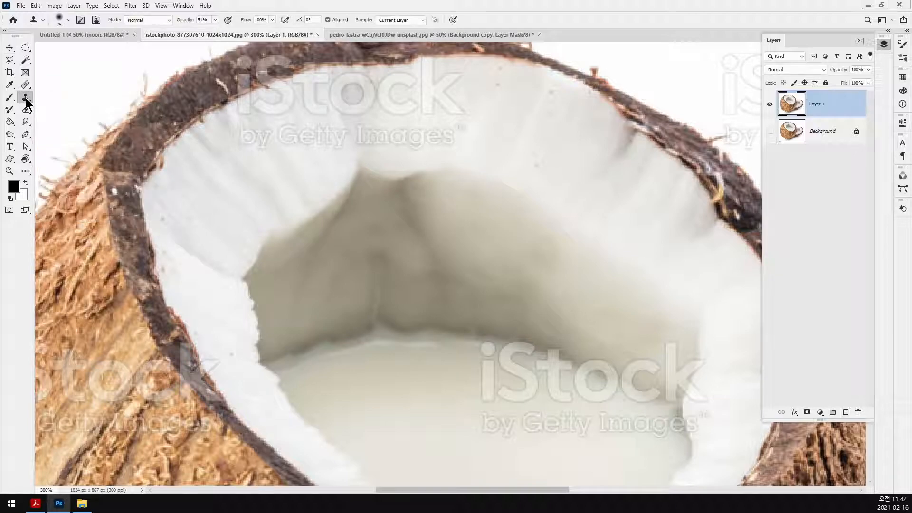
key("bracketleft")
key("bracketleft")
key("bracketleft")
key("bracketleft")
left_click(444, 63, "alt")
left_click(424, 61)
left_click(422, 61)
left_click(427, 61)
left_click_drag(430, 62, 422, 61)
left_click_drag(430, 61, 418, 61)
left_click_drag(429, 62, 423, 62)
left_click(425, 62)
key("ctrl+z")
Step: Clone nearby flesh texture over the lower edge of the watermark's "iS" and the word "by" on the coconut's upper inner rim
left_click(281, 86)
left_click(289, 84)
left_click_drag(290, 86, 278, 95)
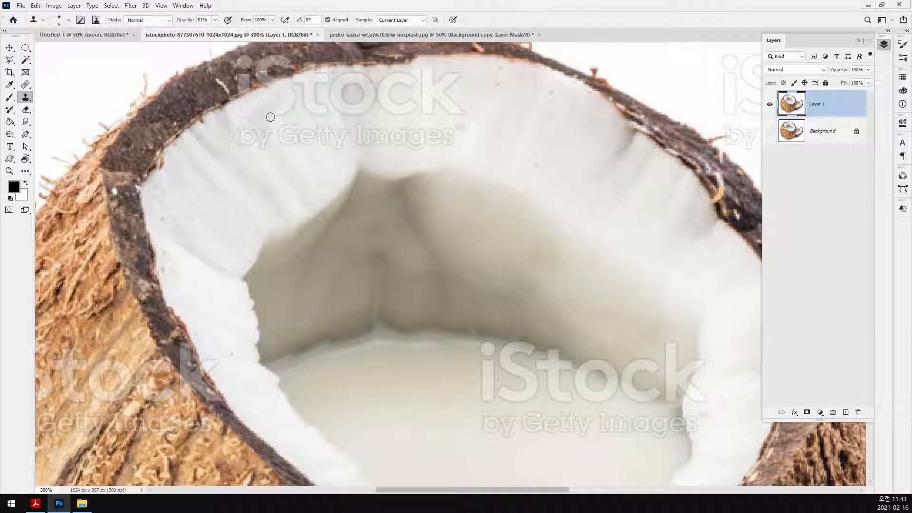
left_click(270, 117, "alt")
left_click_drag(281, 116, 290, 113)
mouse_move(249, 143)
left_mouse_down()
mouse_move(240, 132)
mouse_move(257, 151)
mouse_move(244, 137)
mouse_move(248, 152)
mouse_move(235, 142)
mouse_move(242, 127)
mouse_move(265, 151)
mouse_move(252, 137)
mouse_move(267, 152)
mouse_move(260, 135)
mouse_move(275, 147)
left_mouse_up()
left_click(242, 136)
mouse_move(266, 135)
left_mouse_down()
mouse_move(272, 147)
mouse_move(245, 130)
mouse_move(247, 139)
left_mouse_up()
Step: Clone clean flesh over the watermark's "Getty Images" line and the end of the "k" on the upper inner rim
left_click(277, 155, "alt")
mouse_move(297, 154)
left_mouse_down()
mouse_move(275, 134)
mouse_move(294, 154)
mouse_move(278, 134)
mouse_move(298, 147)
mouse_move(289, 128)
mouse_move(303, 147)
mouse_move(292, 125)
mouse_move(306, 151)
mouse_move(293, 124)
mouse_move(299, 153)
mouse_move(272, 117)
mouse_move(282, 142)
mouse_move(275, 125)
mouse_move(305, 148)
mouse_move(287, 122)
mouse_move(307, 145)
mouse_move(295, 121)
mouse_move(311, 148)
mouse_move(300, 130)
mouse_move(320, 148)
mouse_move(319, 136)
mouse_move(328, 150)
mouse_move(321, 138)
mouse_move(340, 148)
mouse_move(342, 137)
mouse_move(336, 151)
mouse_move(342, 134)
mouse_move(334, 153)
mouse_move(344, 131)
mouse_move(330, 155)
mouse_move(336, 134)
mouse_move(322, 145)
mouse_move(334, 129)
mouse_move(320, 140)
mouse_move(326, 126)
mouse_move(313, 130)
mouse_move(338, 138)
mouse_move(338, 131)
mouse_move(335, 144)
mouse_move(342, 126)
mouse_move(307, 141)
mouse_move(297, 118)
left_mouse_up()
left_click(364, 148)
left_click_drag(357, 134, 368, 142)
mouse_move(423, 144)
left_mouse_down()
mouse_move(368, 145)
mouse_move(457, 143)
mouse_move(402, 143)
mouse_move(455, 141)
mouse_move(409, 138)
mouse_move(463, 130)
mouse_move(405, 132)
mouse_move(472, 126)
mouse_move(409, 133)
mouse_move(461, 127)
mouse_move(422, 137)
mouse_move(447, 140)
mouse_move(410, 142)
mouse_move(444, 143)
mouse_move(378, 136)
mouse_move(418, 131)
mouse_move(368, 141)
mouse_move(413, 142)
mouse_move(369, 141)
mouse_move(385, 136)
mouse_move(367, 131)
mouse_move(382, 128)
mouse_move(356, 124)
mouse_move(373, 126)
mouse_move(355, 135)
mouse_move(376, 139)
mouse_move(338, 130)
mouse_move(393, 126)
mouse_move(358, 128)
mouse_move(371, 146)
left_mouse_up()
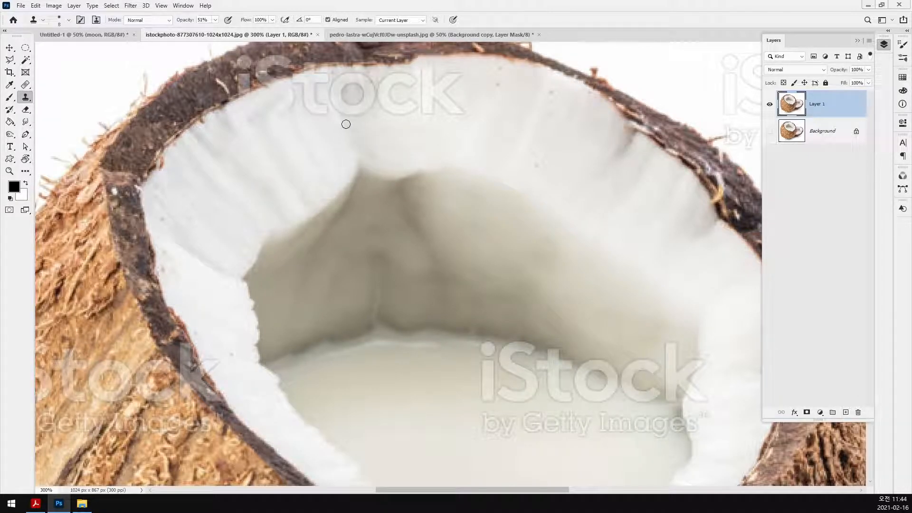
left_click(352, 136)
left_click(351, 140)
left_click(466, 100, "alt")
left_click_drag(466, 110, 462, 115)
Step: With a larger Clone Stamp brush, clone over the watermark's "iS" along the coconut's upper rim, undoing the unwanted strokes
key("bracketright")
key("bracketright")
key("bracketright")
left_click(314, 68, "alt")
mouse_move(307, 68)
left_mouse_down()
mouse_move(329, 65)
mouse_move(258, 82)
mouse_move(232, 100)
mouse_move(247, 92)
mouse_move(239, 60)
mouse_move(262, 66)
mouse_move(248, 71)
mouse_move(277, 57)
mouse_move(253, 61)
mouse_move(279, 58)
mouse_move(259, 63)
mouse_move(244, 82)
left_mouse_up()
left_click(233, 100, "alt")
key("ctrl+z")
key("ctrl+z")
scroll(299, 85, "up", 1)
mouse_move(298, 98)
left_mouse_down()
mouse_move(274, 77)
mouse_move(285, 82)
mouse_move(224, 99)
mouse_move(248, 98)
mouse_move(257, 76)
mouse_move(258, 104)
mouse_move(280, 101)
left_mouse_up()
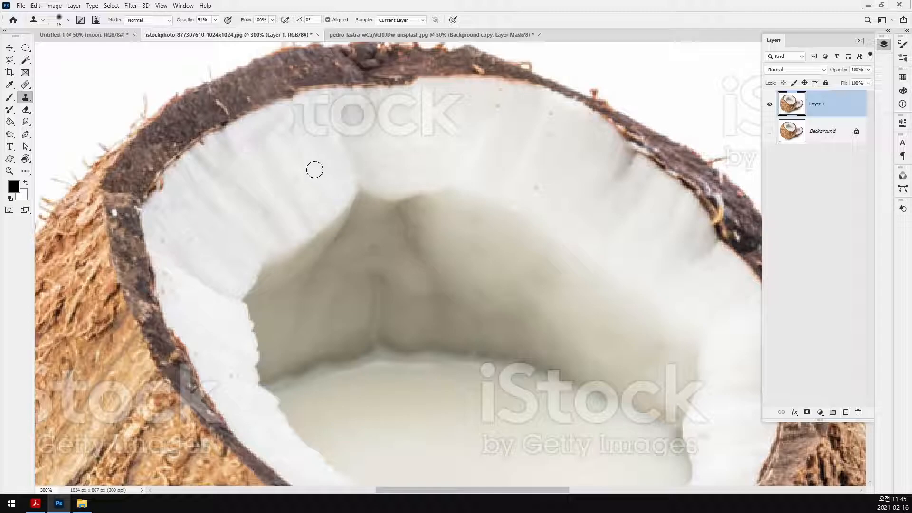
Step: Clone over the remaining "tock" watermark letters on the upper inner rim, resampling nearby white flesh for each area
left_click(302, 148, "alt")
left_click_drag(287, 133, 288, 133)
mouse_move(289, 130)
left_mouse_down()
mouse_move(290, 110)
mouse_move(285, 129)
left_mouse_up()
left_click(302, 144, "alt")
left_click_drag(270, 118, 258, 140)
left_click(279, 160, "alt")
mouse_move(249, 129)
left_mouse_down()
mouse_move(277, 141)
mouse_move(275, 126)
mouse_move(314, 126)
left_mouse_up()
left_click(339, 155, "alt")
left_click(328, 145, "alt")
mouse_move(316, 131)
left_mouse_down()
mouse_move(309, 116)
mouse_move(304, 127)
mouse_move(307, 111)
mouse_move(324, 117)
mouse_move(324, 102)
left_mouse_up()
left_click(337, 153, "alt")
left_click(326, 137, "alt")
left_click(318, 135, "alt")
left_click(324, 126, "alt")
mouse_move(325, 103)
left_mouse_down()
mouse_move(311, 116)
mouse_move(296, 102)
mouse_move(299, 115)
mouse_move(277, 114)
mouse_move(297, 104)
left_mouse_up()
left_click(334, 121, "alt")
left_click(279, 111, "alt")
left_click(372, 151, "alt")
left_click_drag(347, 128, 369, 131)
left_click(364, 143, "alt")
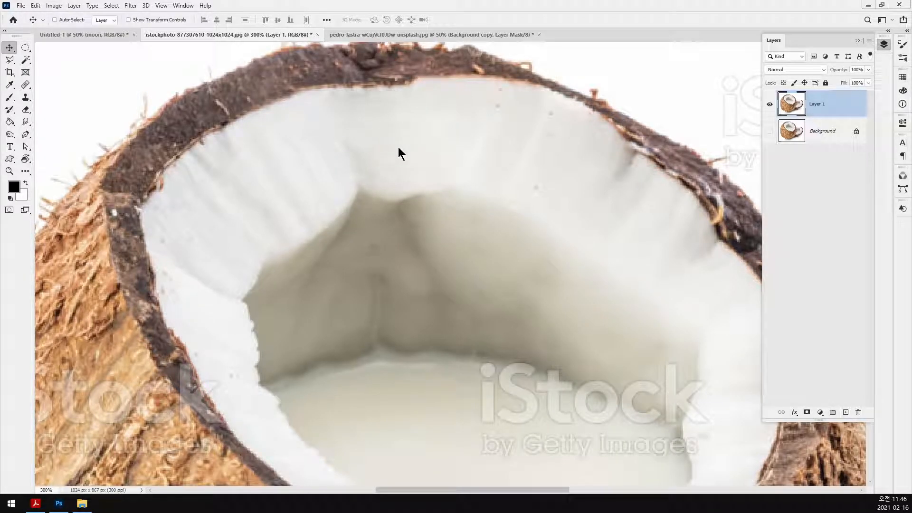
Step: Try to use the Clone Stamp on a new, hidden empty layer above the coconut copy, and delete that layer
left_click(769, 102)
left_click(769, 105)
left_click(846, 412)
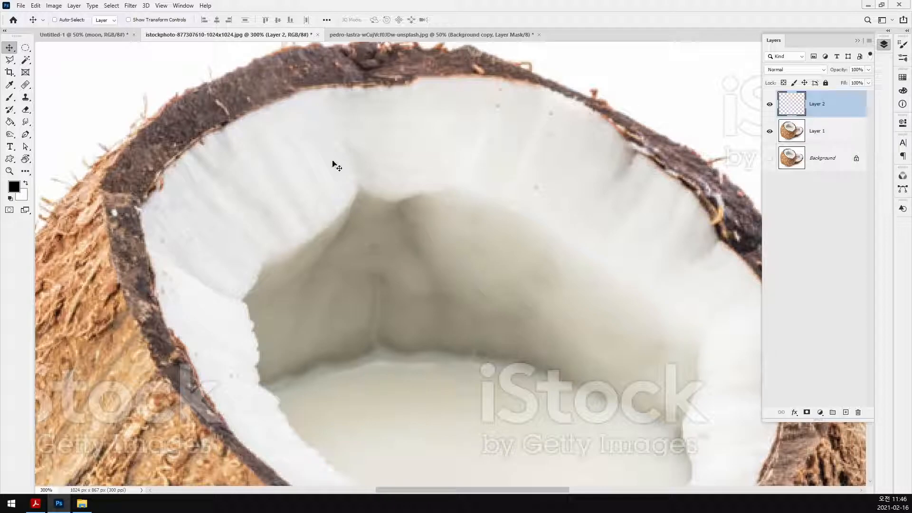
left_click(25, 97)
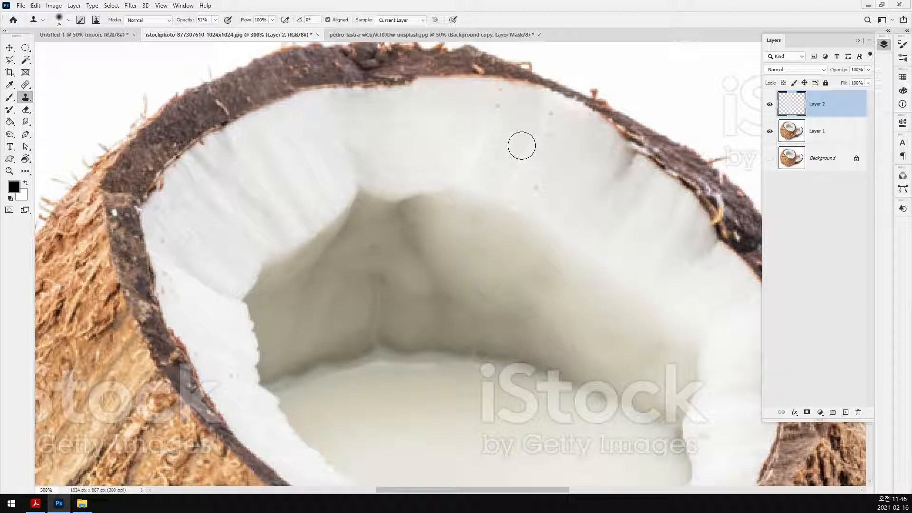
left_click(770, 104)
left_click(482, 164)
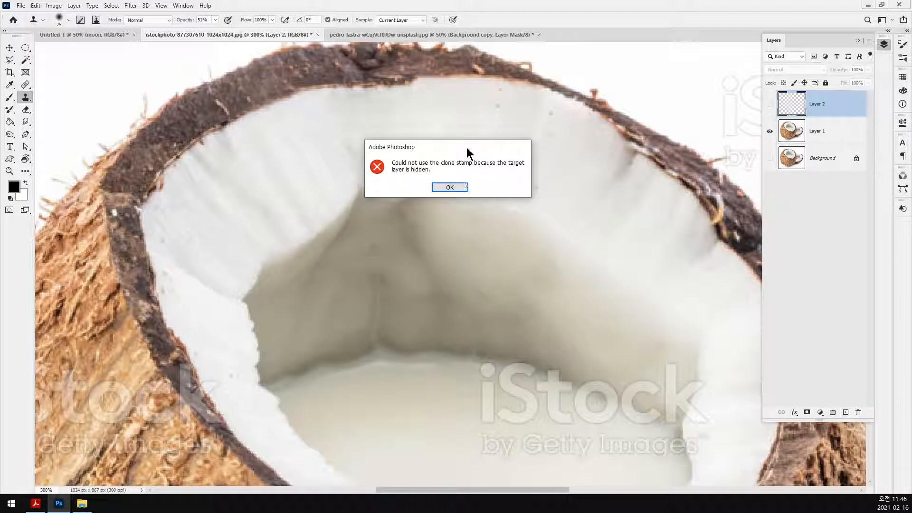
left_click_drag(467, 148, 463, 108)
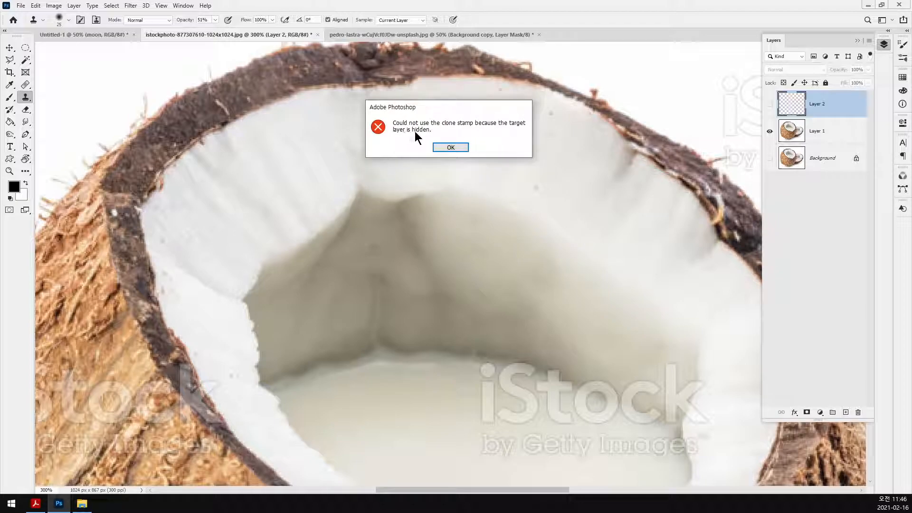
left_click(460, 149)
key("Delete")
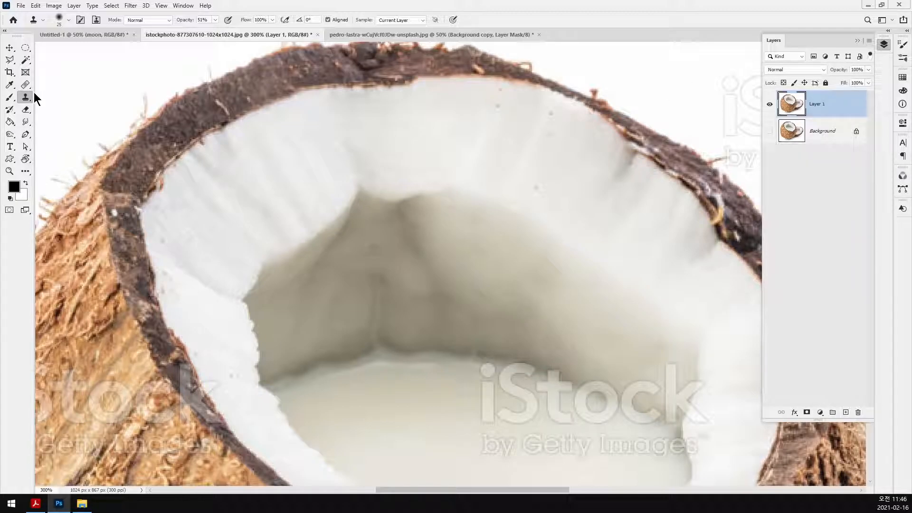
Step: Clone clean flesh over the small dark spots on the upper right part of the coconut's inner rim
left_click(550, 134, "alt")
mouse_move(484, 131)
left_mouse_down()
mouse_move(456, 123)
mouse_move(481, 136)
mouse_move(500, 98)
left_mouse_up()
left_click(456, 123, "alt")
left_click(517, 115, "alt")
mouse_move(549, 112)
left_mouse_down()
mouse_move(544, 138)
mouse_move(545, 123)
left_mouse_up()
left_click_drag(533, 179, 534, 188)
left_click(536, 191)
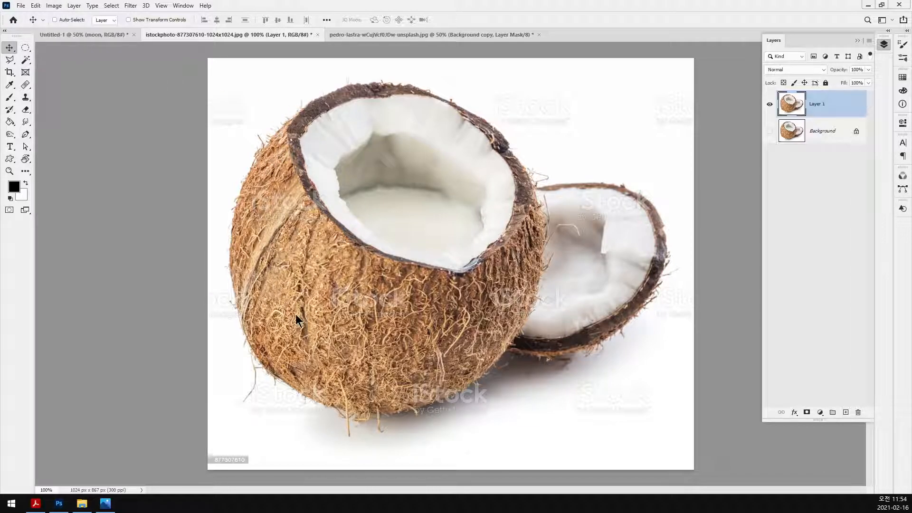
Step: Show the moon layer in the Untitled-1 document, view the moon source document, and switch back to the coconut image
left_click(94, 35)
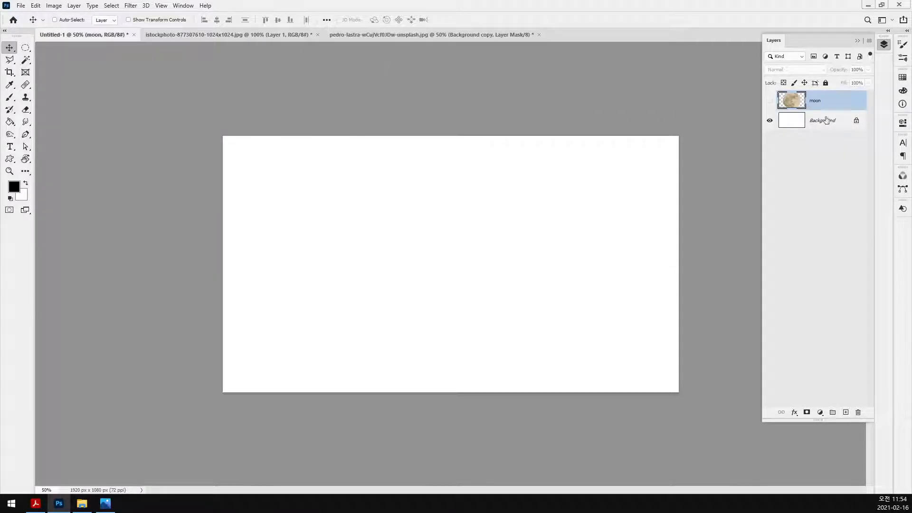
left_click(770, 101)
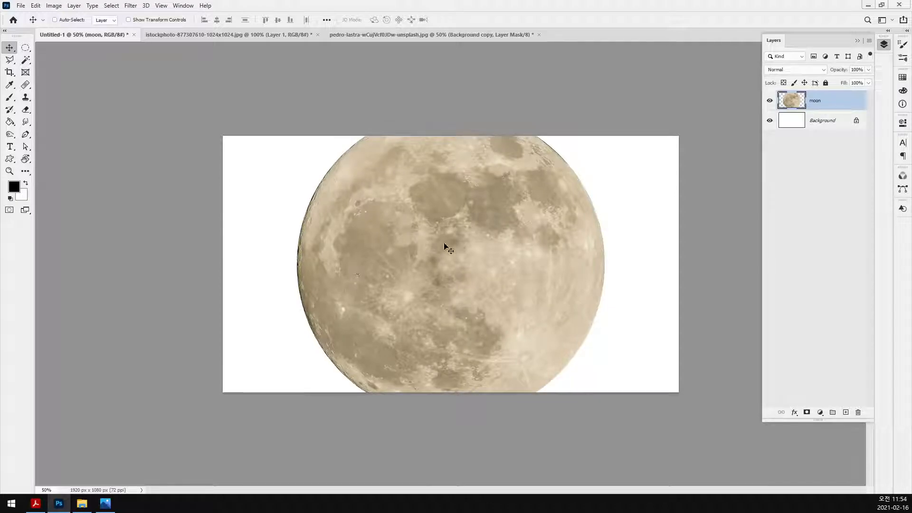
left_click(346, 34)
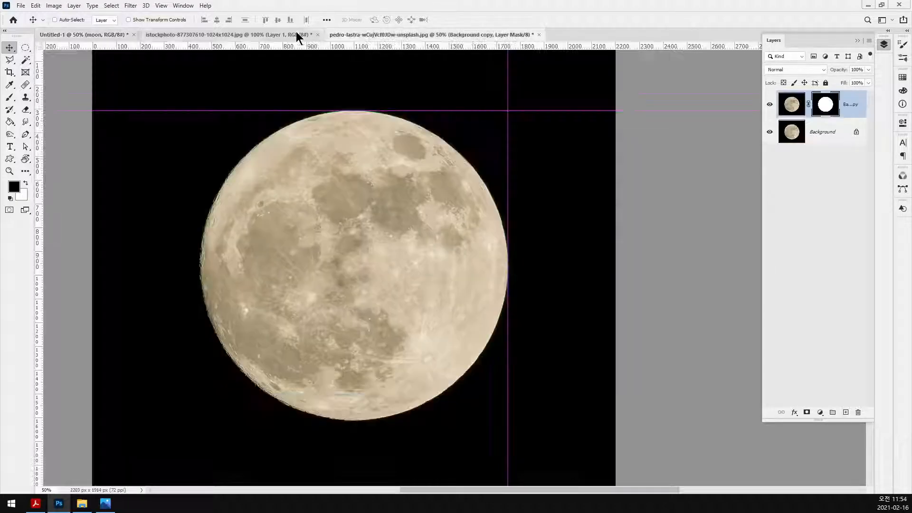
left_click(228, 35)
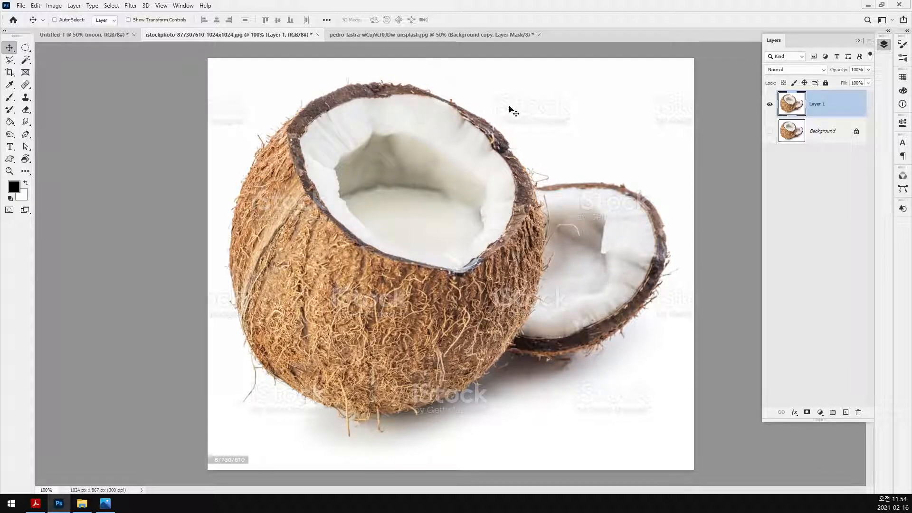
Step: Select the large coconut's opening and surrounding shell with a rough Polygonal Lasso outline
left_click(10, 59)
left_click(271, 105)
left_click(287, 214)
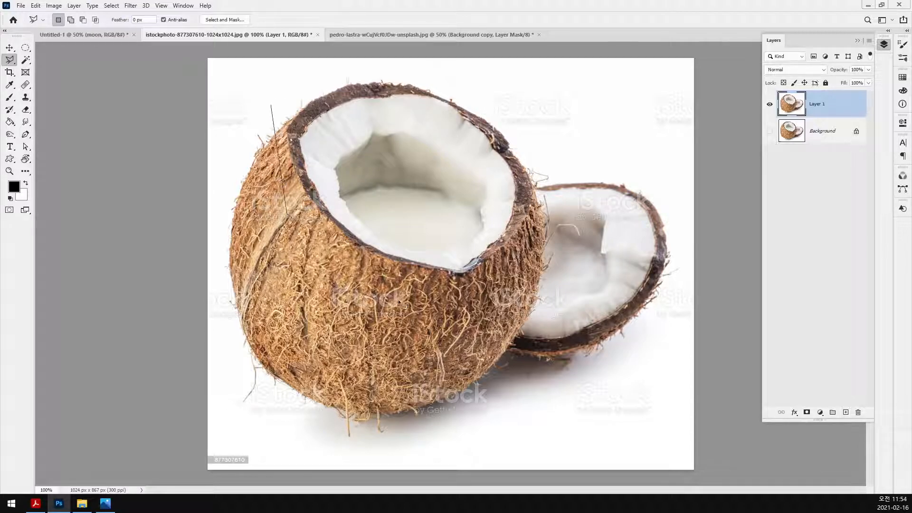
left_click(445, 314)
left_click(556, 232)
left_click(540, 132)
left_click(463, 101)
left_click(396, 63)
double_click(293, 90)
Step: Paste the copied coconut opening into the Untitled-1 document and move it onto the moon's upper part
left_click(71, 35)
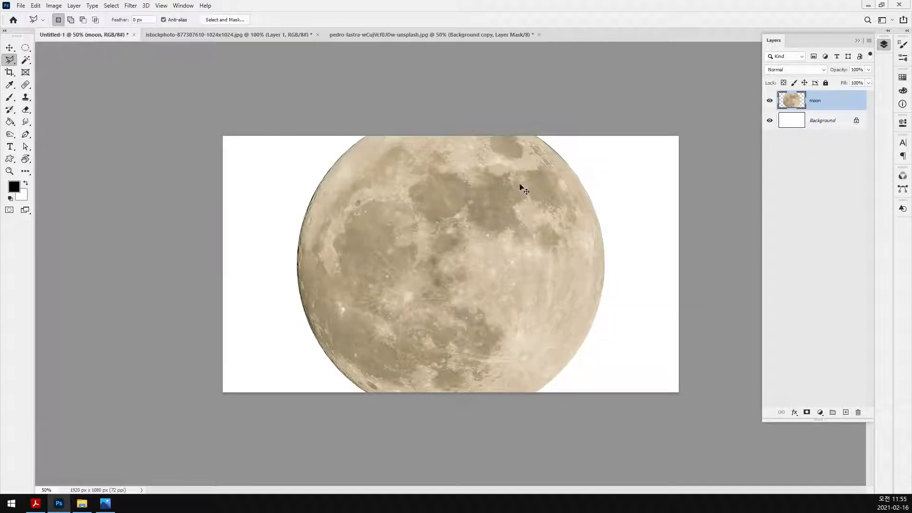
key("ctrl+v")
left_click(457, 217)
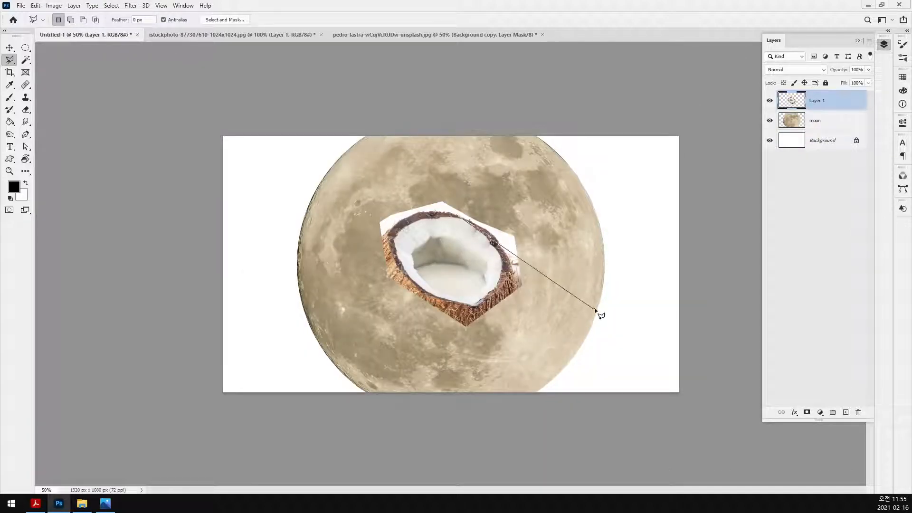
key("Escape")
key("v")
mouse_move(434, 288)
left_mouse_down()
mouse_move(426, 257)
mouse_move(418, 264)
mouse_move(429, 272)
mouse_move(428, 255)
left_mouse_up()
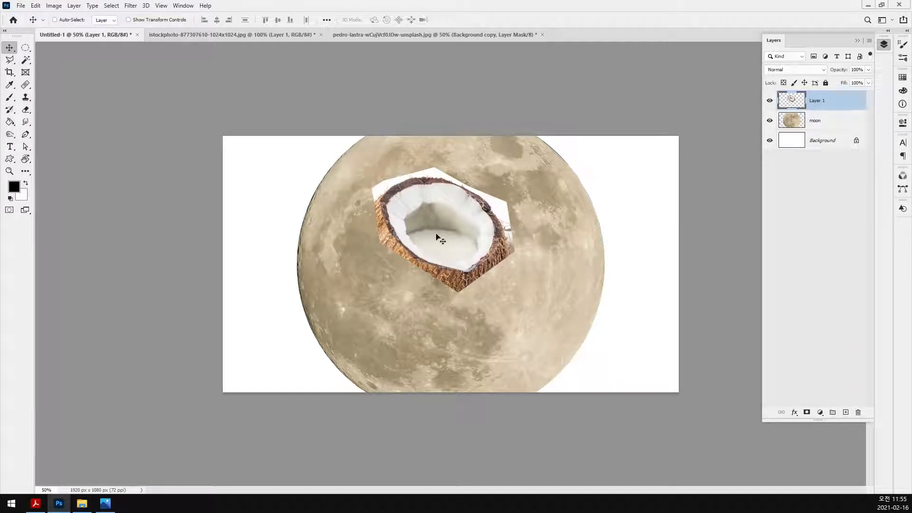
Step: Duplicate the moon layer and hide the original
left_click(835, 123)
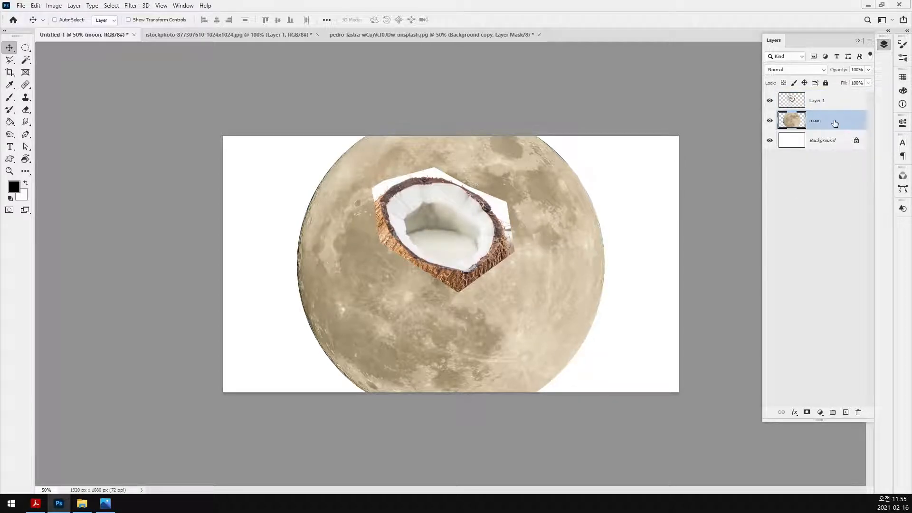
key("ctrl+j")
left_click(770, 140)
Step: Scale the moon copy down proportionally and position it beneath the coconut opening
key("ctrl+t")
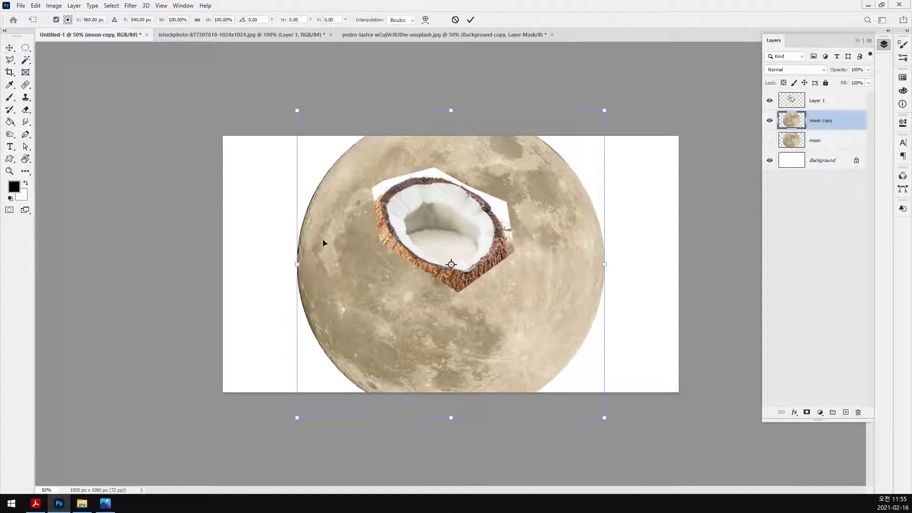
left_click_drag(605, 110, 502, 205)
left_click_drag(399, 339, 417, 310)
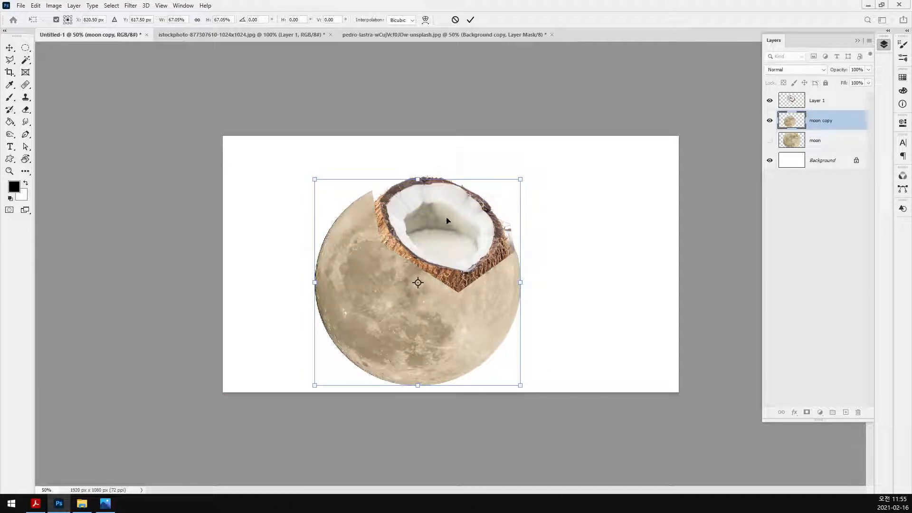
left_click_drag(314, 385, 327, 375)
mouse_move(430, 350)
left_mouse_down()
mouse_move(389, 359)
mouse_move(432, 349)
left_mouse_up()
key("Return")
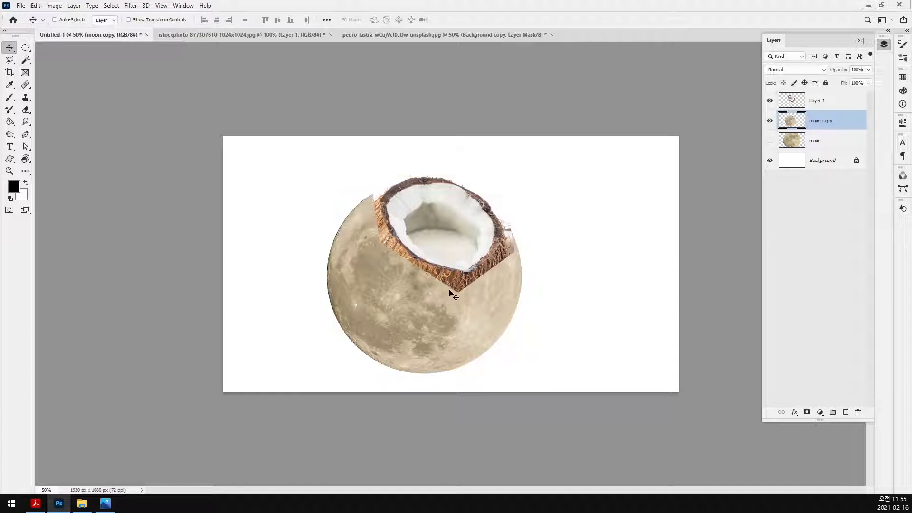
Step: Lower the coconut layer's opacity to 58%
key("ctrl+plus")
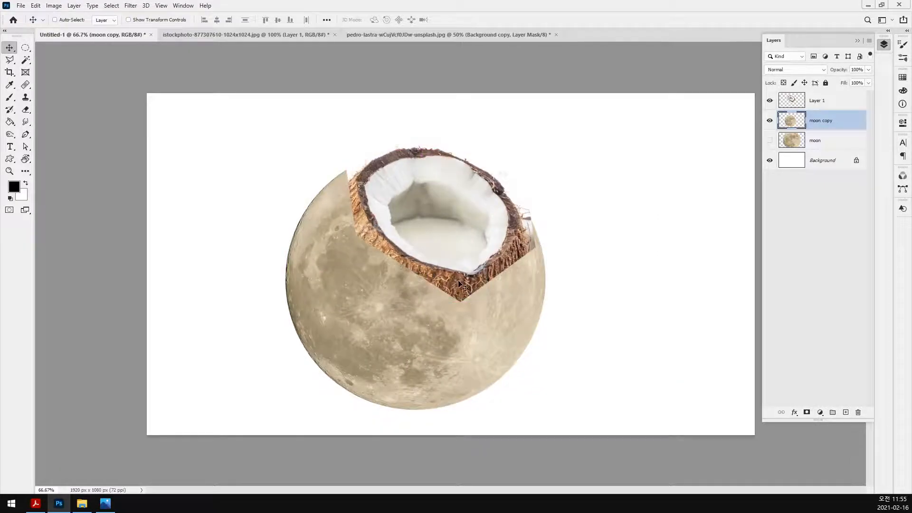
left_click(488, 221, "ctrl")
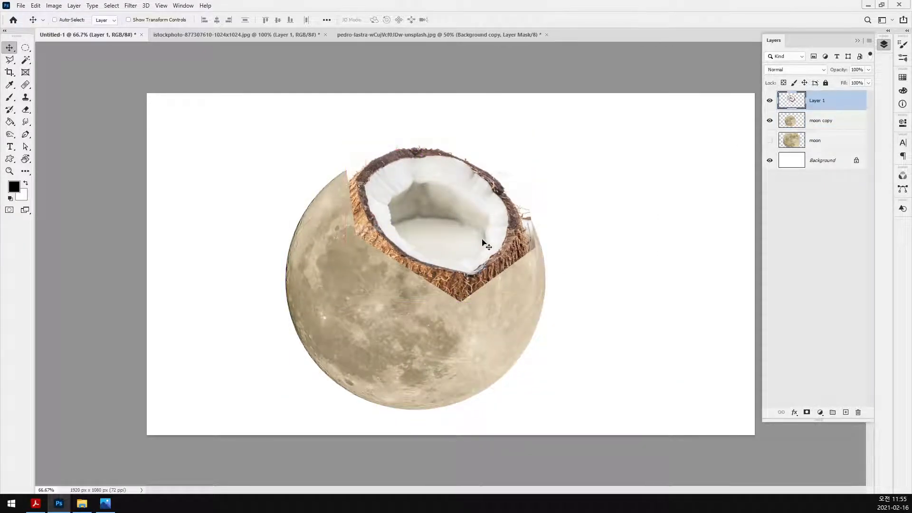
left_click(869, 70)
left_click_drag(861, 78, 862, 79)
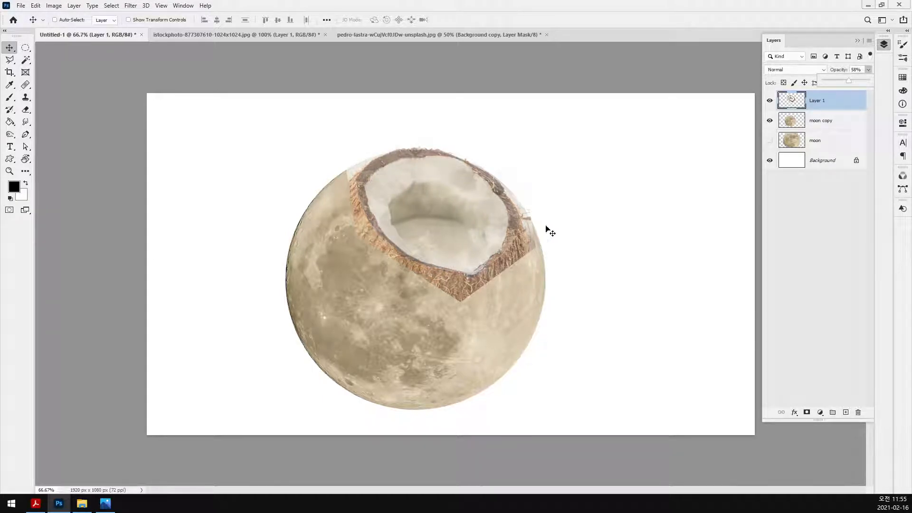
Step: Enlarge the coconut opening to about 120% and position it across the top of the moon
mouse_move(439, 228)
left_mouse_down()
mouse_move(415, 268)
mouse_move(428, 230)
mouse_move(434, 235)
left_mouse_up()
key("ctrl+t")
left_click_drag(535, 302, 565, 323)
left_click_drag(344, 134, 331, 123)
left_click_drag(421, 238, 401, 241)
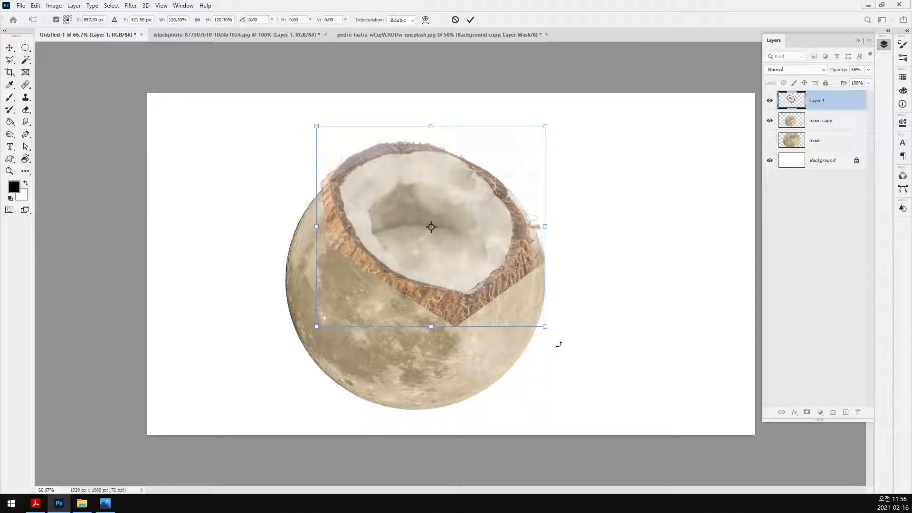
key("Return")
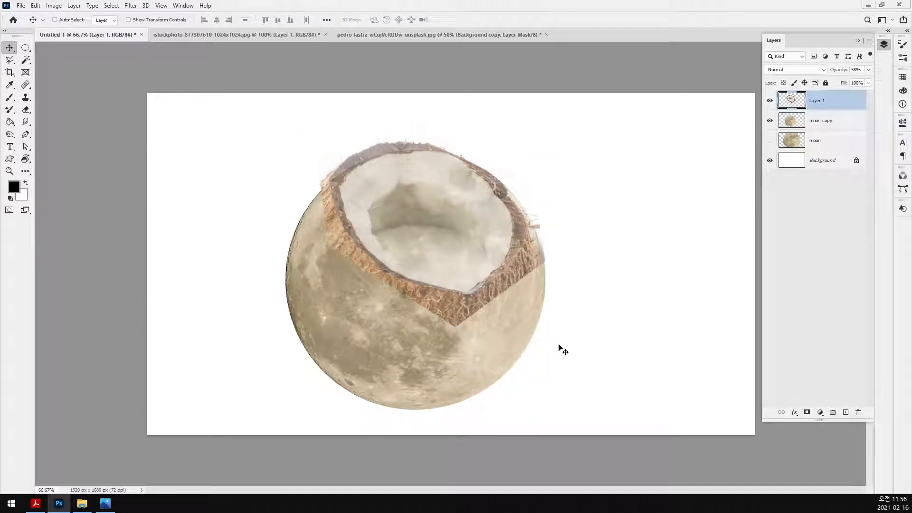
Step: Rotate the coconut opening counter-clockwise and shift it slightly upward over the moon
left_click(496, 297, "ctrl")
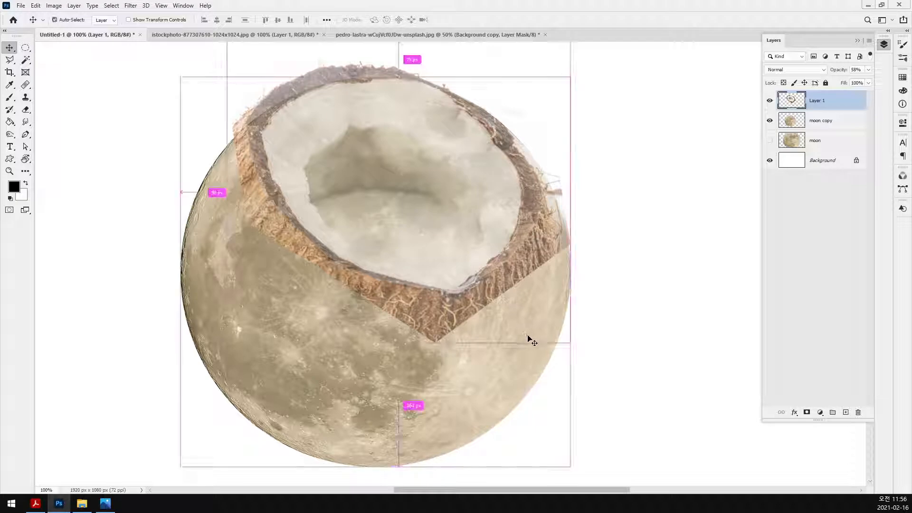
key("ctrl+t")
left_click_drag(583, 362, 644, 331)
left_click_drag(490, 313, 493, 300)
key("Return")
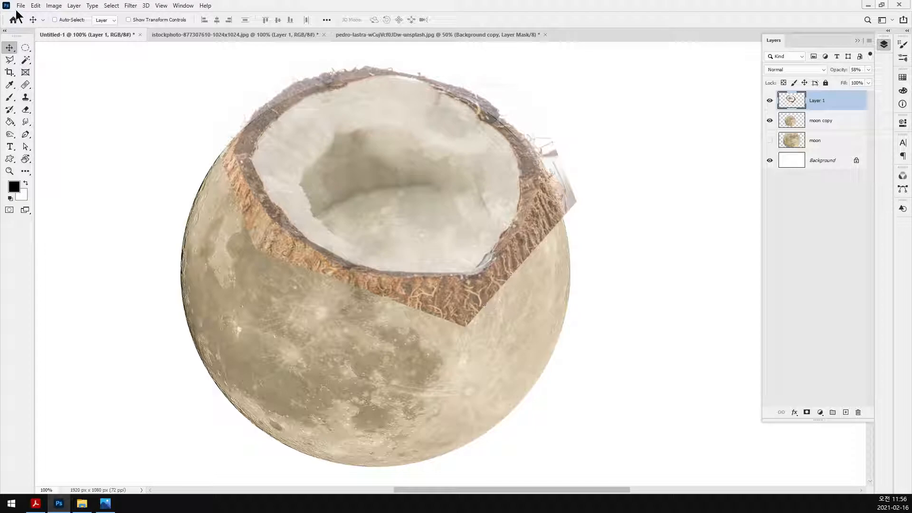
Step: Warp the upper right area of the coconut opening inward, and undo the warp and the preceding rotation
left_click(36, 6)
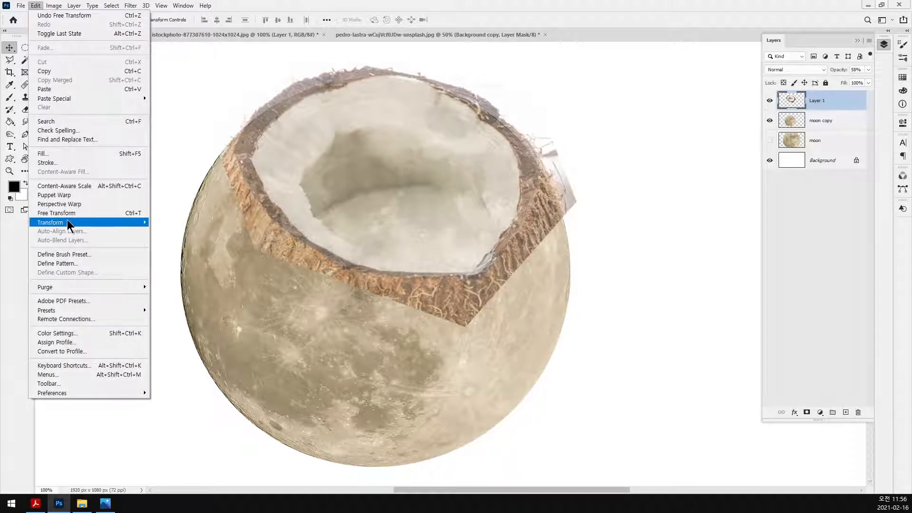
mouse_move(67, 220)
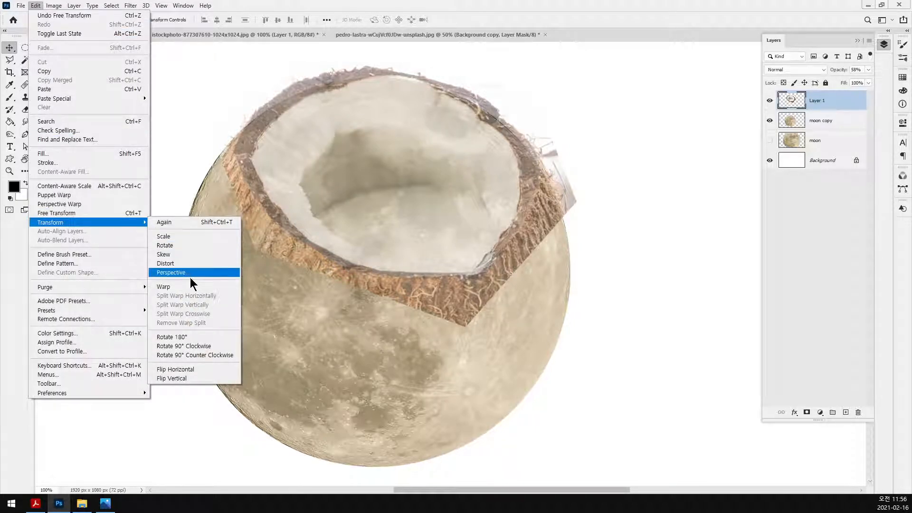
left_click(200, 290)
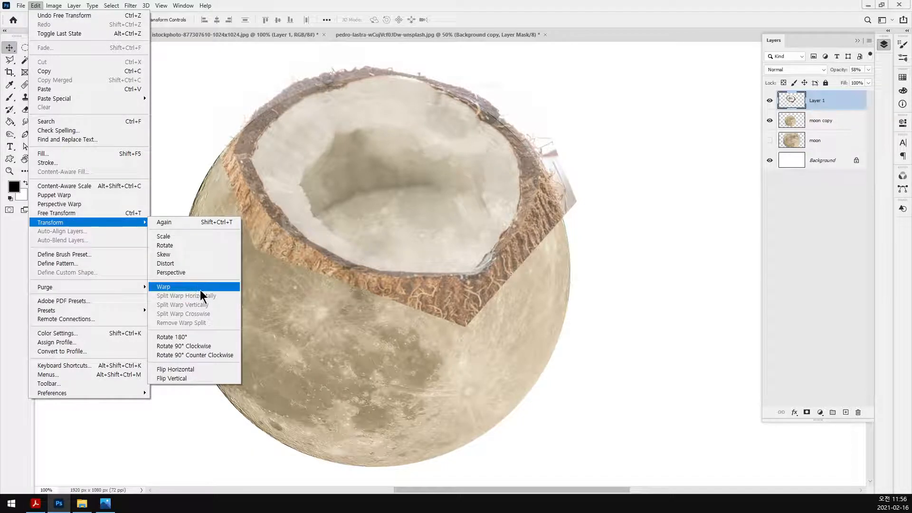
left_click_drag(529, 50, 519, 56)
left_click_drag(432, 54, 437, 71)
left_click_drag(502, 88, 552, 95)
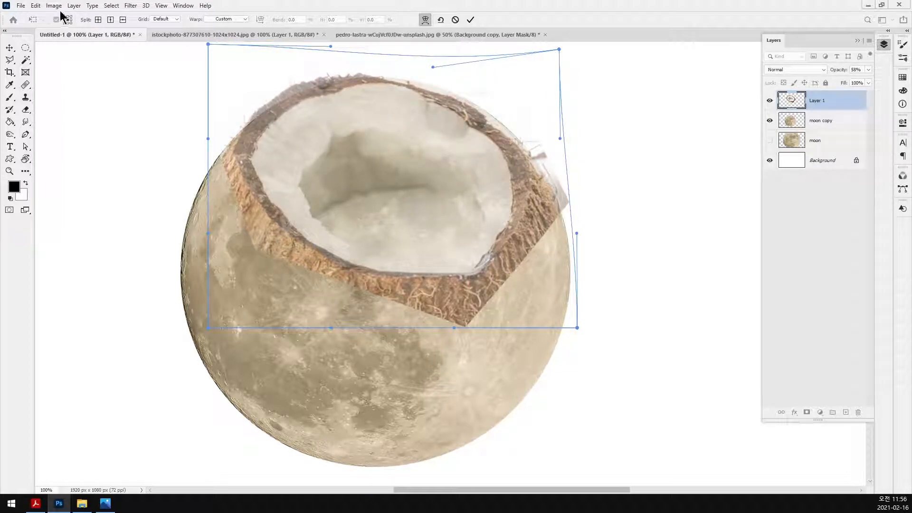
key("Return")
key("ctrl+z")
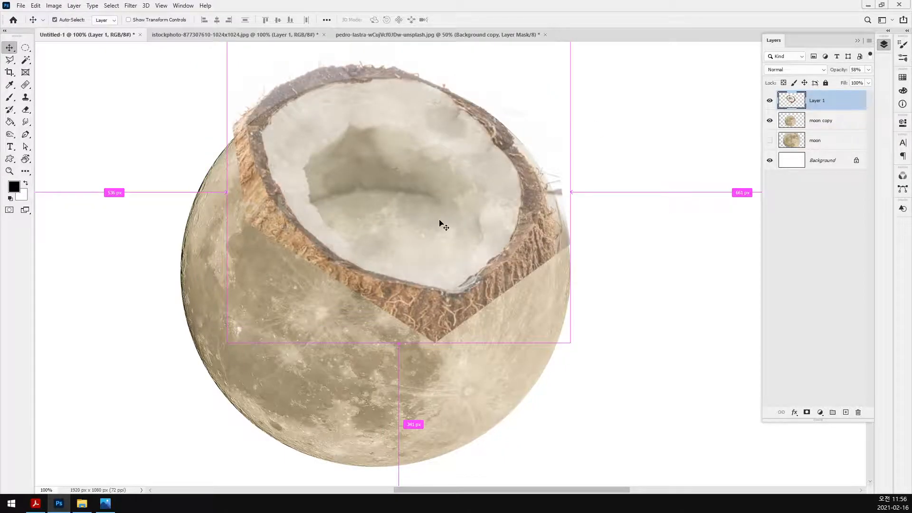
Step: Warp the coconut opening so its upper right edge pulls inward and its bottom tip moves slightly upward
left_click(35, 5)
mouse_move(54, 5)
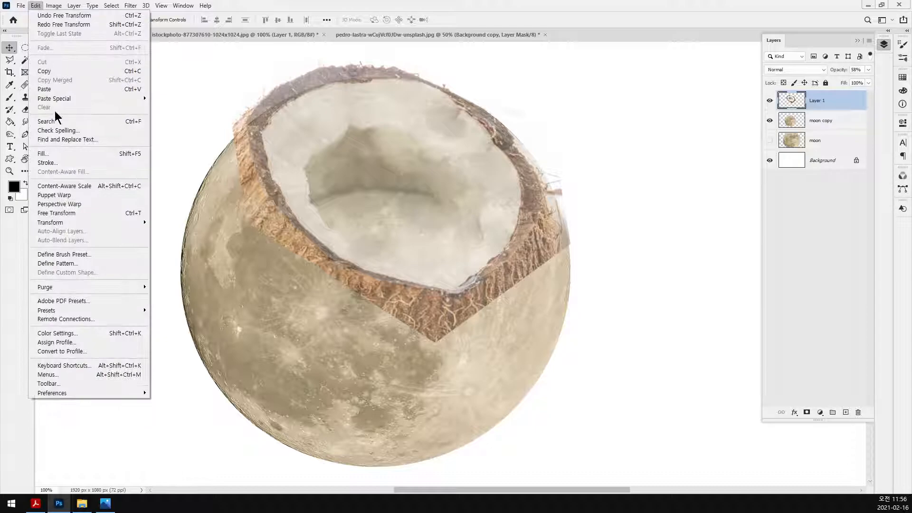
mouse_move(64, 223)
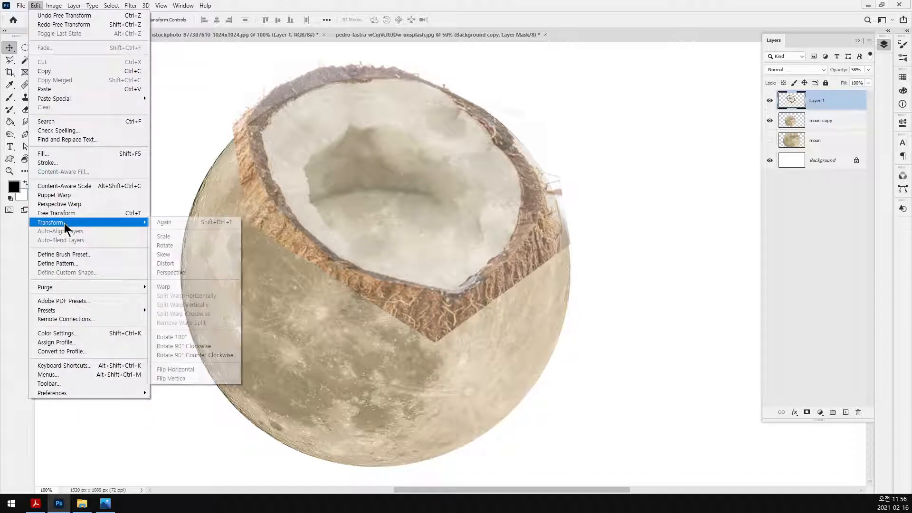
left_click(199, 286)
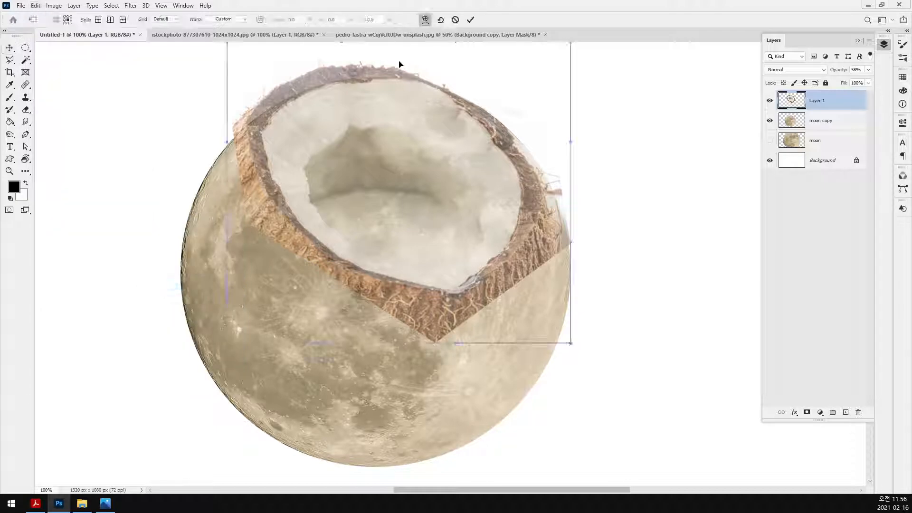
left_click_drag(494, 69, 432, 73)
left_click_drag(532, 179, 494, 133)
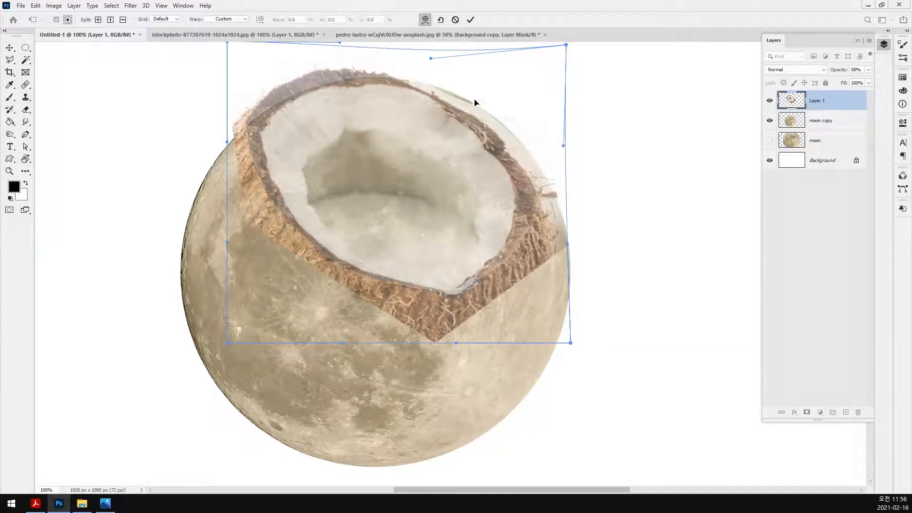
left_click_drag(504, 91, 502, 94)
left_click_drag(474, 158, 477, 156)
left_click_drag(433, 106, 436, 108)
left_click_drag(369, 88, 333, 91)
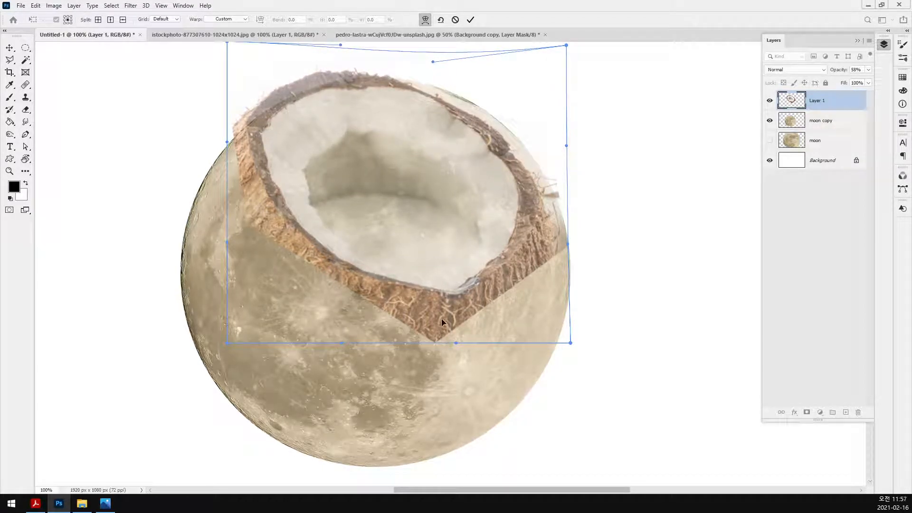
left_click_drag(442, 322, 438, 317)
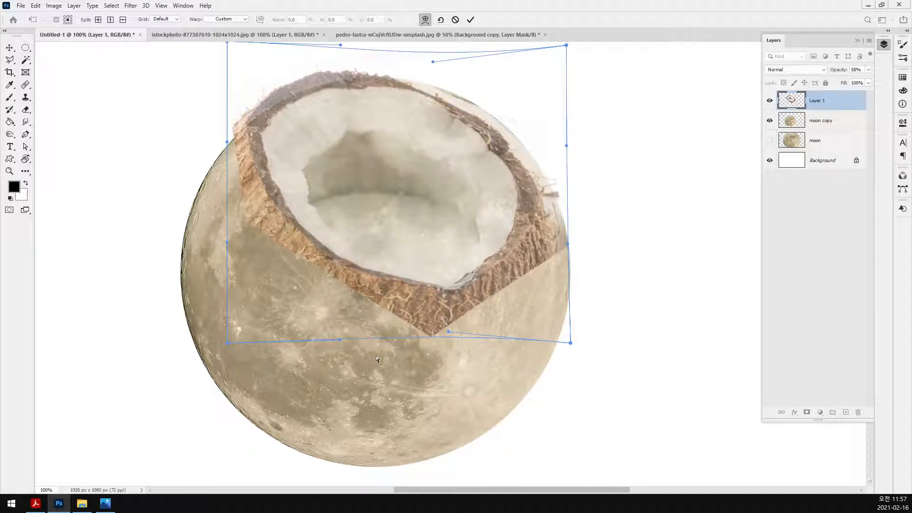
key("Return")
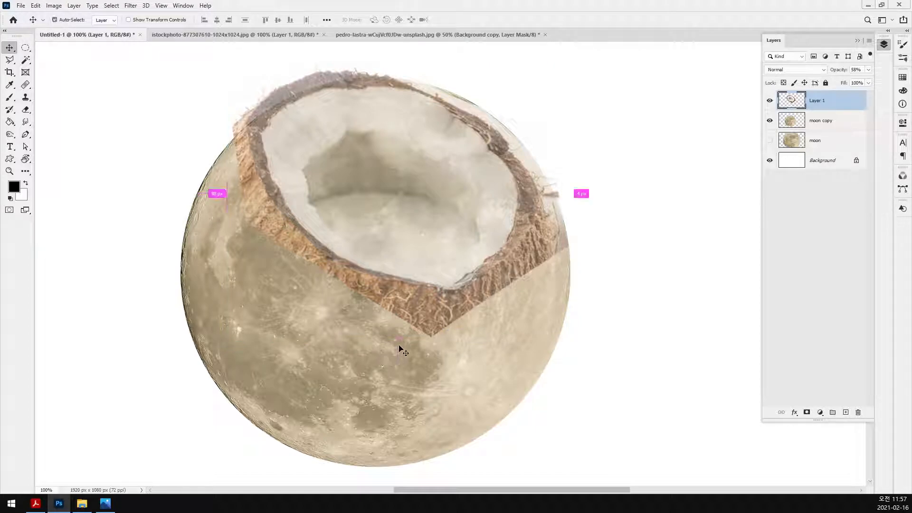
Step: Enlarge the warped coconut opening slightly and shift it so its white flesh covers the moon's top edge
key("ctrl+t")
left_click_drag(570, 338, 598, 362)
left_click_drag(539, 291, 544, 283)
key("Return")
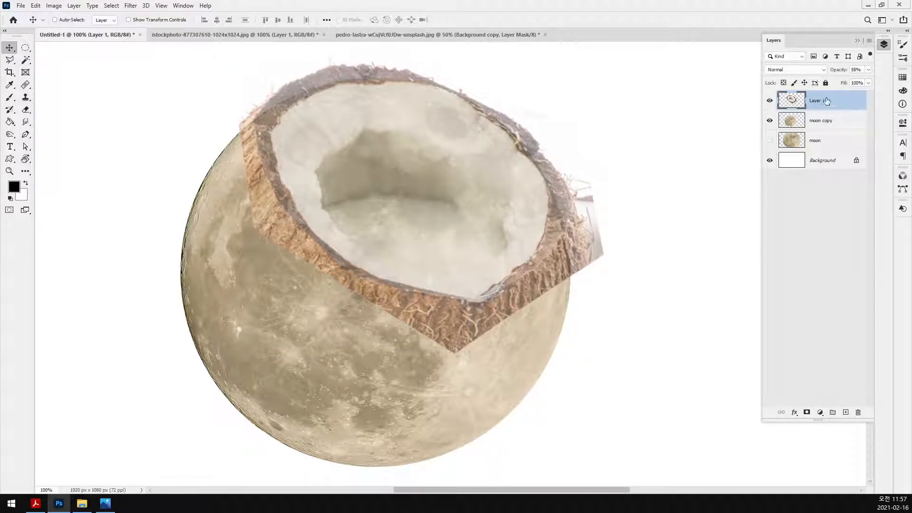
Step: Restore the coconut layer's opacity to 100% and add a layer mask to it
left_click(868, 70)
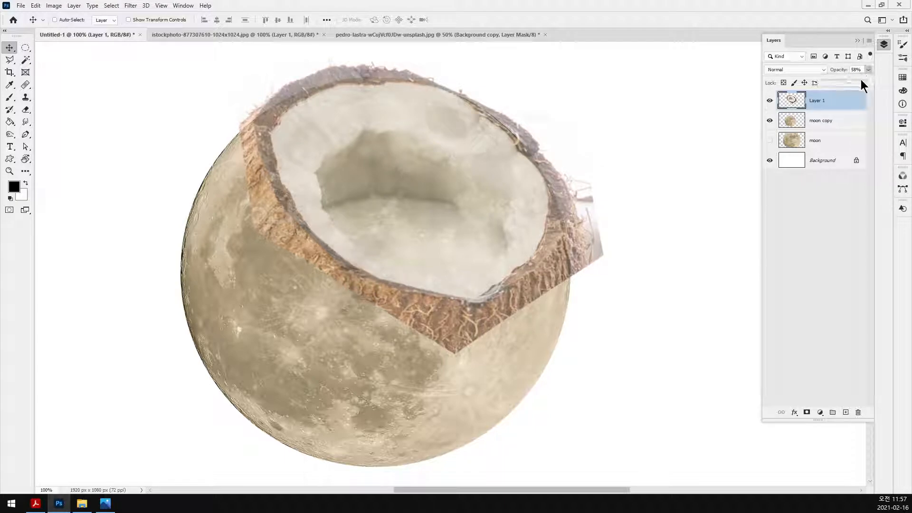
left_click_drag(861, 78, 883, 83)
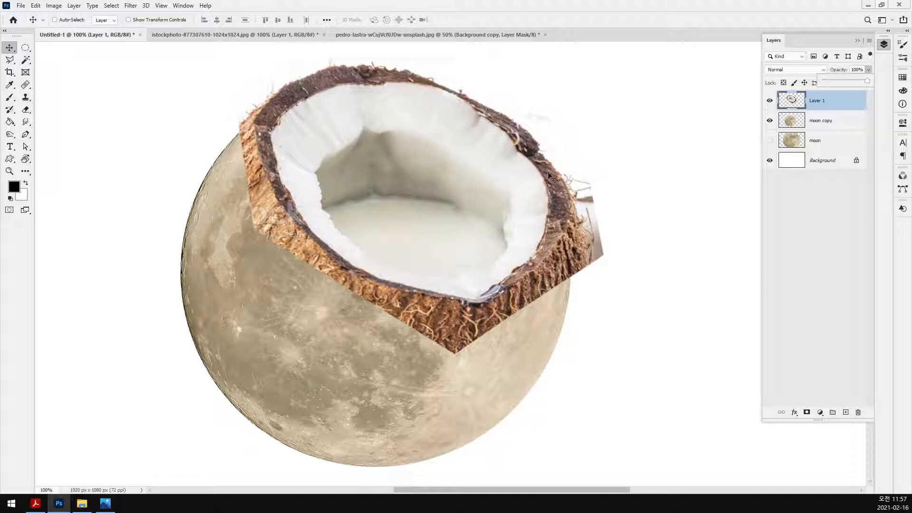
left_click(806, 413)
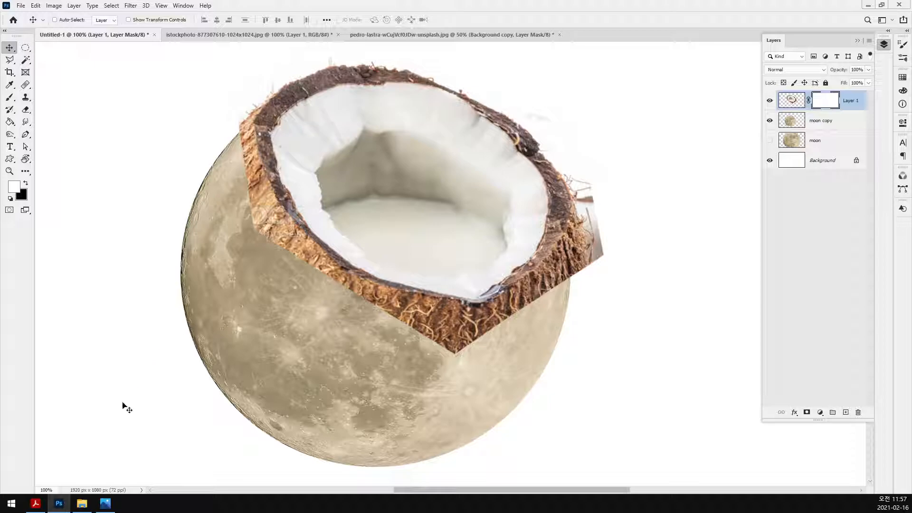
Step: Switch to the Photos app, examine the rim of the hollow moon in the reference image, and return to Photoshop
left_click(105, 503)
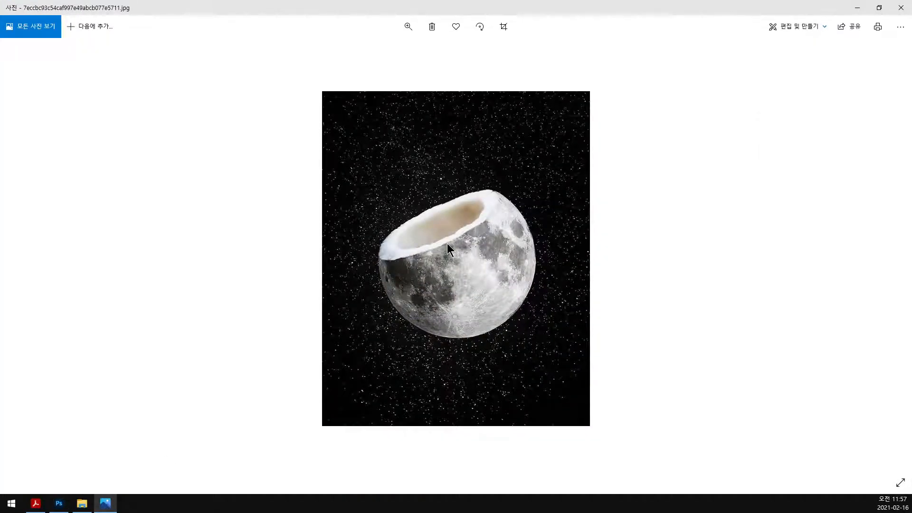
scroll(447, 245, "up", 3)
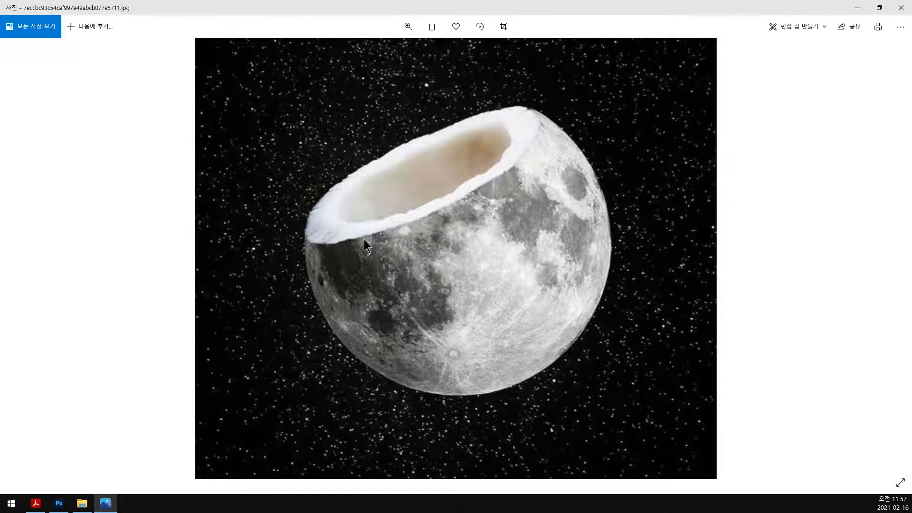
left_click(858, 11)
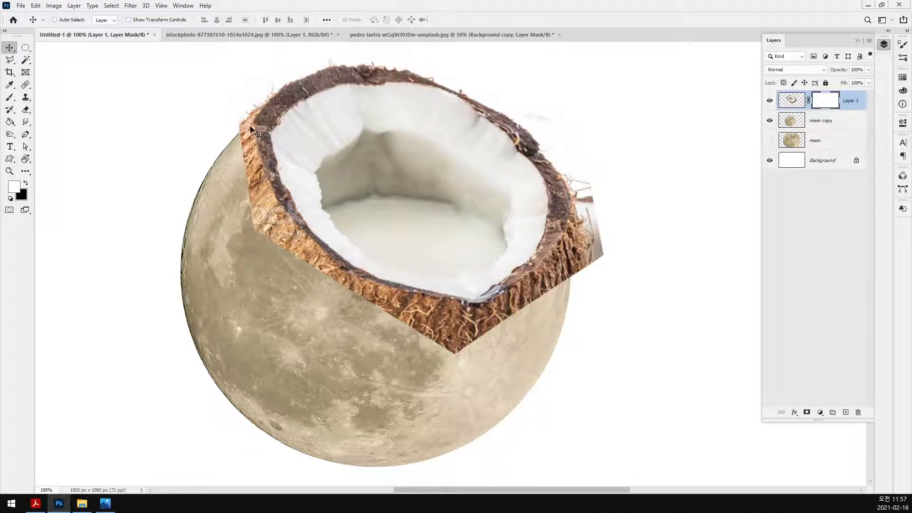
Step: Set the Eraser to a soft round brush and mask out husk fibres at the coconut's upper left edge
key("e")
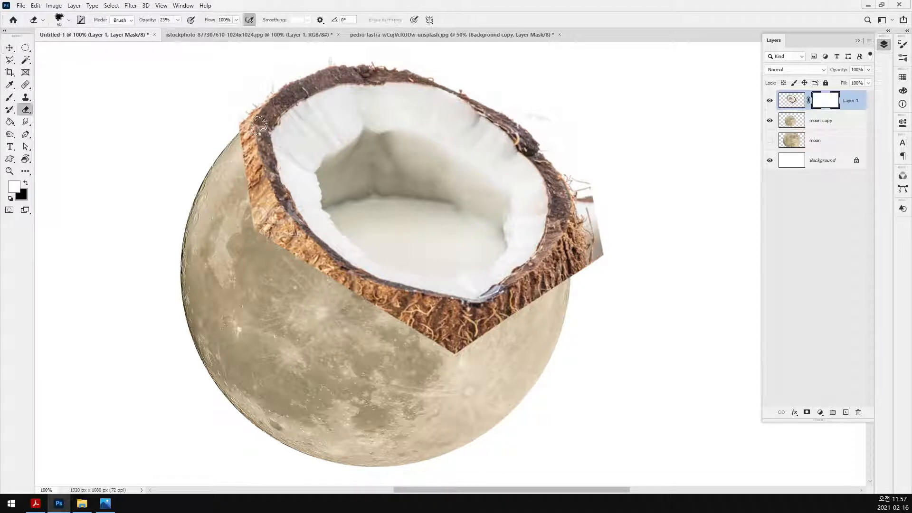
right_click(260, 121)
left_click(350, 167)
left_click(492, 6)
mouse_move(251, 110)
left_mouse_down()
mouse_move(240, 138)
mouse_move(260, 88)
mouse_move(277, 82)
mouse_move(254, 99)
mouse_move(283, 82)
mouse_move(244, 127)
mouse_move(273, 92)
mouse_move(250, 119)
left_mouse_up()
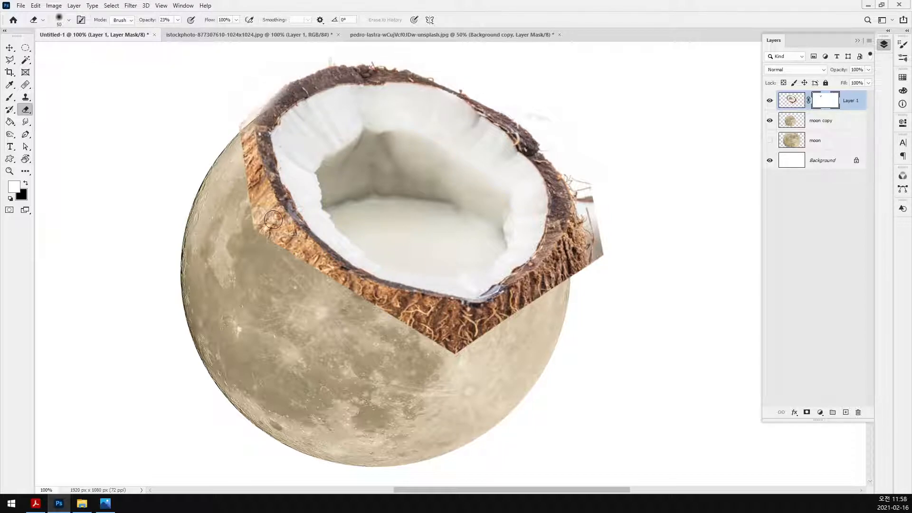
Step: Set the Eraser opacity to 100% and mask out the outer husk around the coconut and the stray bits at right
left_click_drag(181, 27, 223, 32)
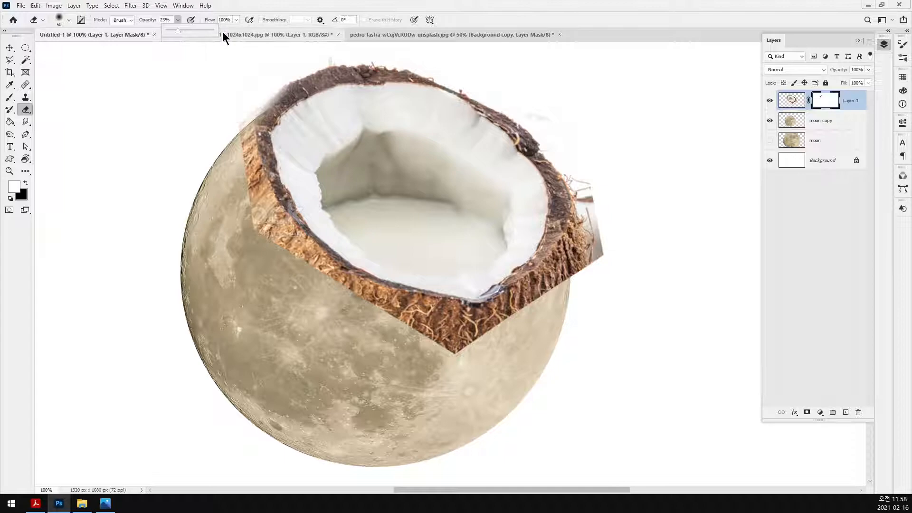
mouse_move(286, 80)
left_mouse_down()
mouse_move(239, 131)
mouse_move(271, 213)
mouse_move(229, 125)
mouse_move(276, 236)
mouse_move(229, 161)
mouse_move(257, 262)
mouse_move(253, 189)
mouse_move(297, 244)
mouse_move(274, 226)
mouse_move(272, 214)
mouse_move(345, 280)
mouse_move(250, 233)
mouse_move(388, 315)
mouse_move(407, 320)
mouse_move(348, 286)
mouse_move(475, 319)
mouse_move(402, 322)
mouse_move(477, 329)
mouse_move(391, 330)
mouse_move(502, 345)
mouse_move(396, 346)
mouse_move(508, 361)
mouse_move(473, 312)
mouse_move(513, 315)
mouse_move(463, 316)
mouse_move(488, 334)
left_mouse_up()
mouse_move(592, 257)
left_mouse_down()
mouse_move(469, 330)
mouse_move(597, 241)
mouse_move(495, 310)
mouse_move(572, 235)
mouse_move(587, 202)
mouse_move(575, 223)
mouse_move(557, 150)
mouse_move(483, 84)
mouse_move(349, 55)
mouse_move(289, 61)
mouse_move(261, 84)
mouse_move(335, 56)
left_mouse_up()
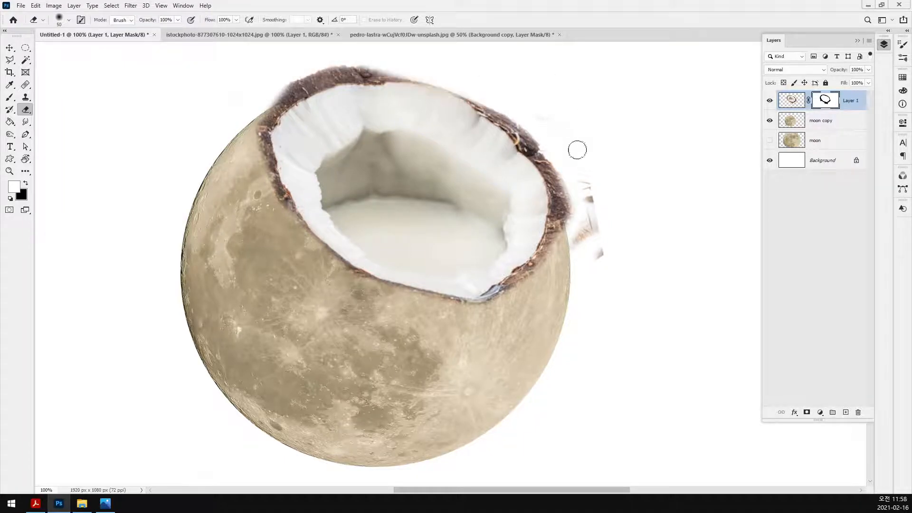
mouse_move(587, 190)
left_mouse_down()
mouse_move(610, 255)
mouse_move(580, 163)
mouse_move(572, 257)
left_mouse_up()
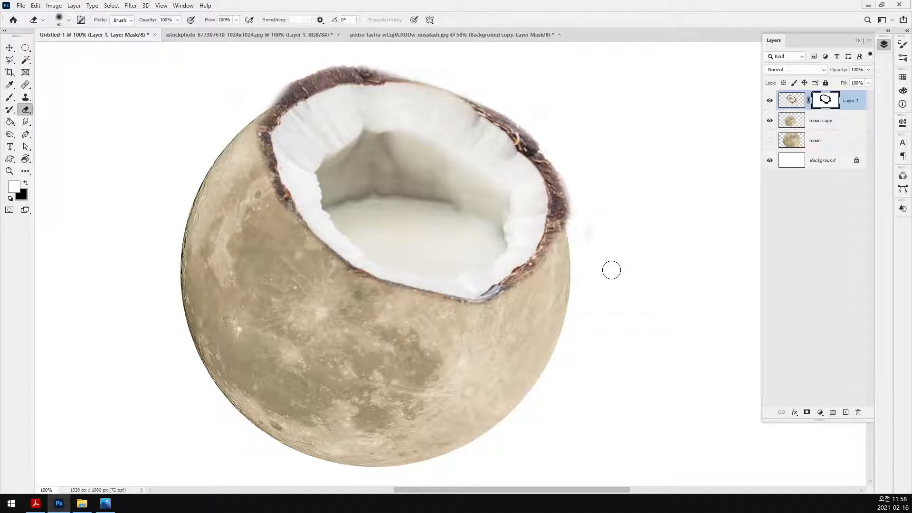
Step: Reduce the Eraser size to 8 and mask the brown rim along the coconut's top and upper left edge
left_click(327, 89, "ctrl")
left_click(327, 89, "ctrl")
left_click_drag(329, 95, 304, 192)
mouse_move(492, 121)
left_mouse_down()
mouse_move(460, 117)
mouse_move(452, 128)
mouse_move(307, 115)
mouse_move(201, 151)
mouse_move(444, 116)
mouse_move(229, 149)
mouse_move(310, 123)
mouse_move(135, 204)
mouse_move(87, 341)
mouse_move(86, 305)
mouse_move(92, 424)
left_mouse_up()
key("bracketleft")
key("bracketleft")
key("bracketleft")
key("bracketleft")
key("bracketleft")
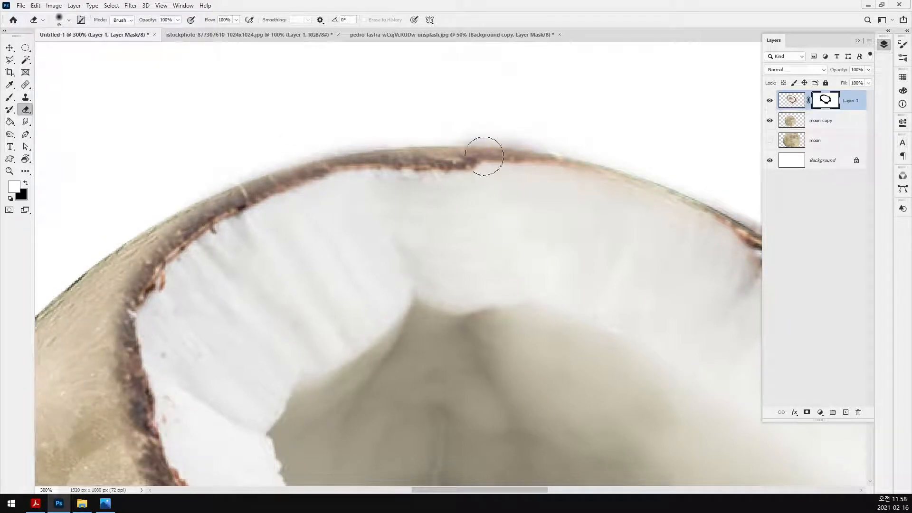
mouse_move(476, 149)
left_mouse_down()
mouse_move(300, 164)
mouse_move(293, 172)
mouse_move(305, 172)
mouse_move(198, 213)
mouse_move(131, 287)
mouse_move(211, 212)
left_mouse_up()
mouse_move(142, 273)
left_mouse_down()
mouse_move(122, 318)
mouse_move(147, 275)
mouse_move(126, 320)
mouse_move(129, 350)
left_mouse_up()
Step: Mask the brown rim directly beside the white flesh along the coconut's left and lower edge
left_click_drag(180, 385, 197, 164)
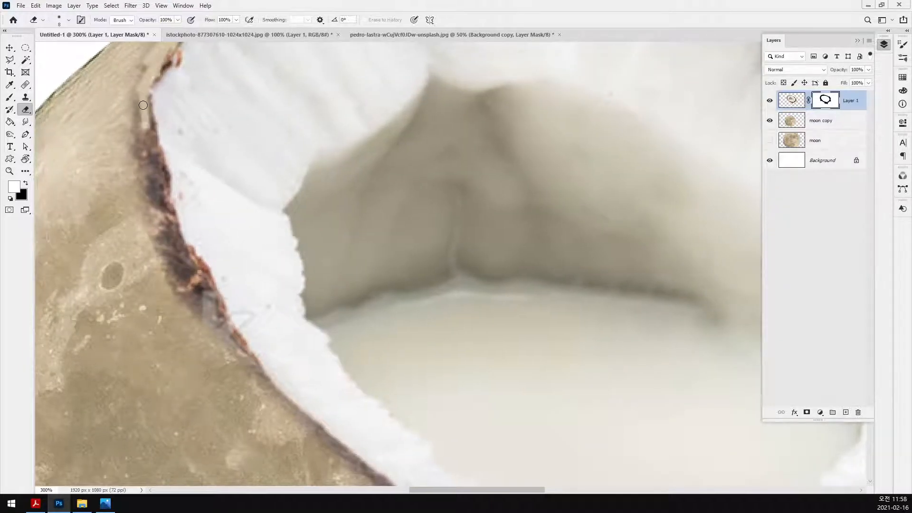
mouse_move(144, 96)
left_mouse_down()
mouse_move(147, 149)
mouse_move(153, 145)
mouse_move(162, 168)
mouse_move(167, 218)
mouse_move(201, 273)
mouse_move(216, 280)
mouse_move(223, 333)
mouse_move(243, 347)
mouse_move(257, 397)
left_mouse_up()
left_click_drag(256, 363, 203, 176)
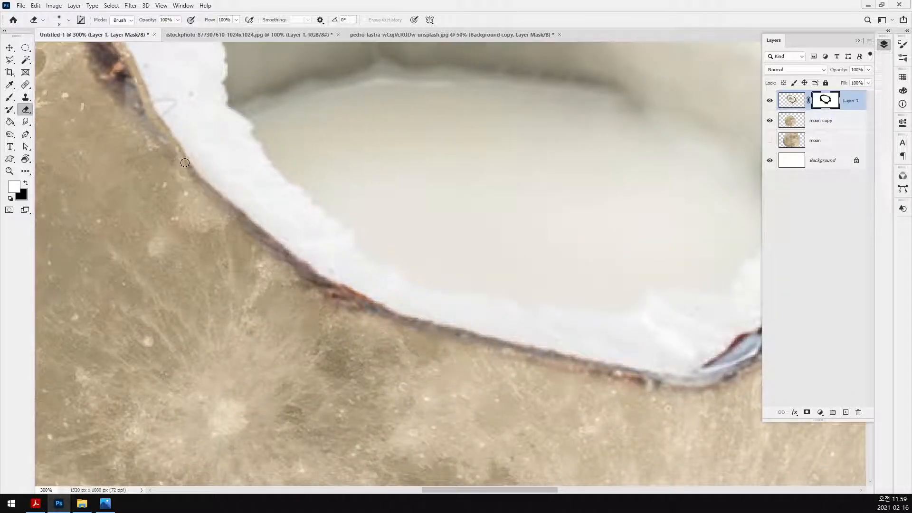
mouse_move(185, 168)
left_mouse_down()
mouse_move(311, 276)
mouse_move(379, 307)
left_mouse_up()
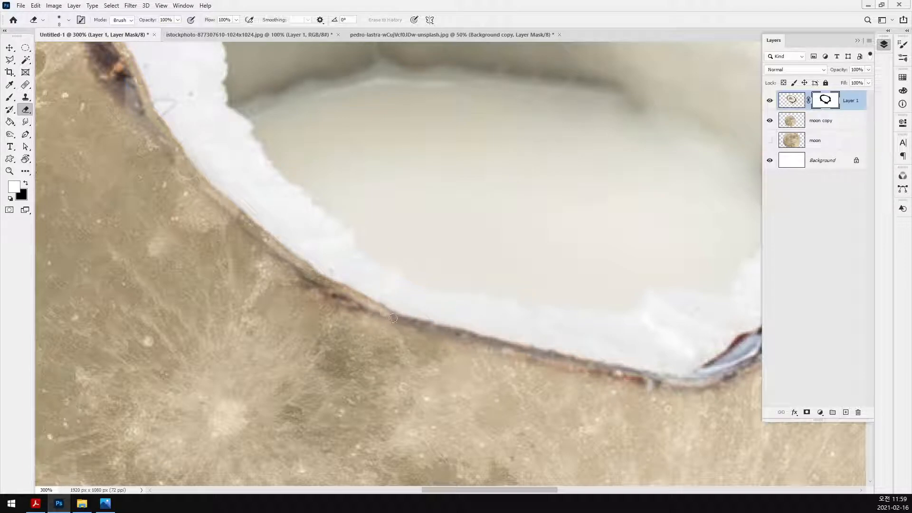
left_click_drag(461, 342, 467, 335)
Step: Continue masking a thin line beside the white flesh around the coconut's lower right, right and upper right edge
mouse_move(558, 356)
left_mouse_down()
mouse_move(678, 376)
mouse_move(341, 302)
mouse_move(348, 316)
mouse_move(376, 320)
mouse_move(506, 222)
mouse_move(555, 135)
mouse_move(552, 152)
mouse_move(515, 189)
mouse_move(435, 377)
mouse_move(454, 283)
mouse_move(423, 201)
left_mouse_up()
key("space")
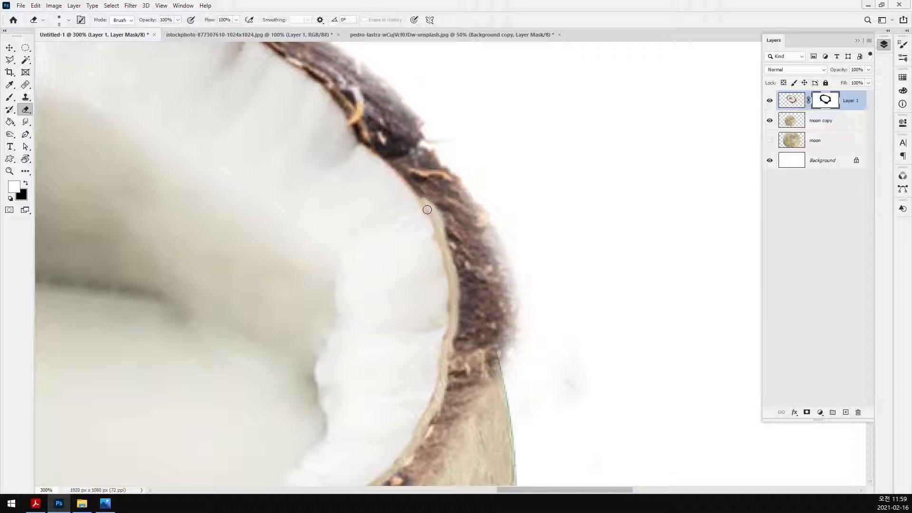
mouse_move(419, 194)
left_mouse_down()
mouse_move(362, 144)
mouse_move(337, 103)
mouse_move(513, 325)
mouse_move(501, 269)
mouse_move(369, 167)
mouse_move(364, 152)
mouse_move(368, 168)
mouse_move(532, 248)
mouse_move(526, 224)
mouse_move(514, 229)
mouse_move(398, 175)
mouse_move(196, 173)
left_mouse_up()
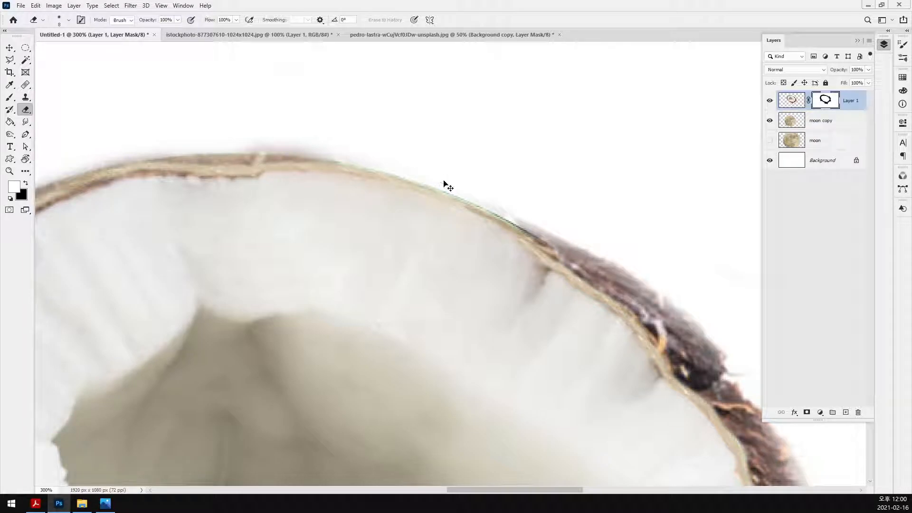
Step: Mask out the remaining brown specks along the inner rim at the coconut's top and upper left
key("ctrl+minus")
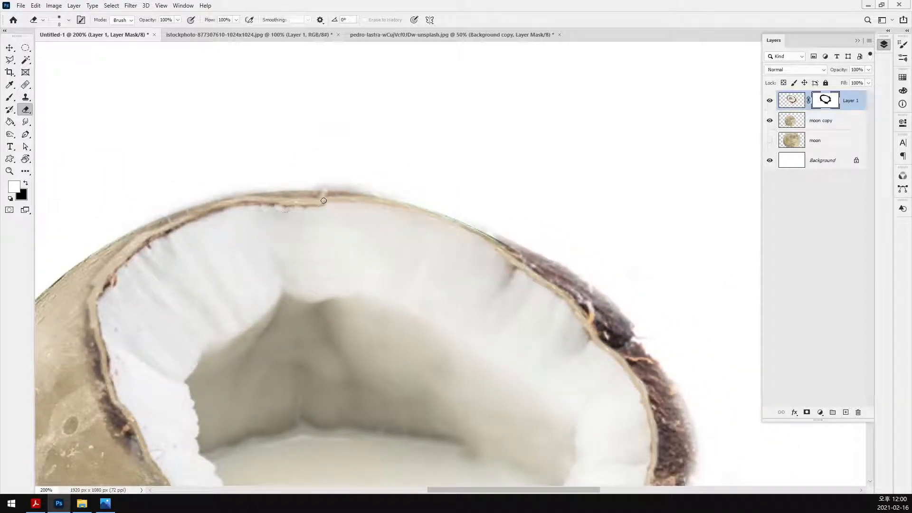
mouse_move(293, 204)
left_mouse_down()
mouse_move(230, 203)
mouse_move(168, 230)
left_mouse_up()
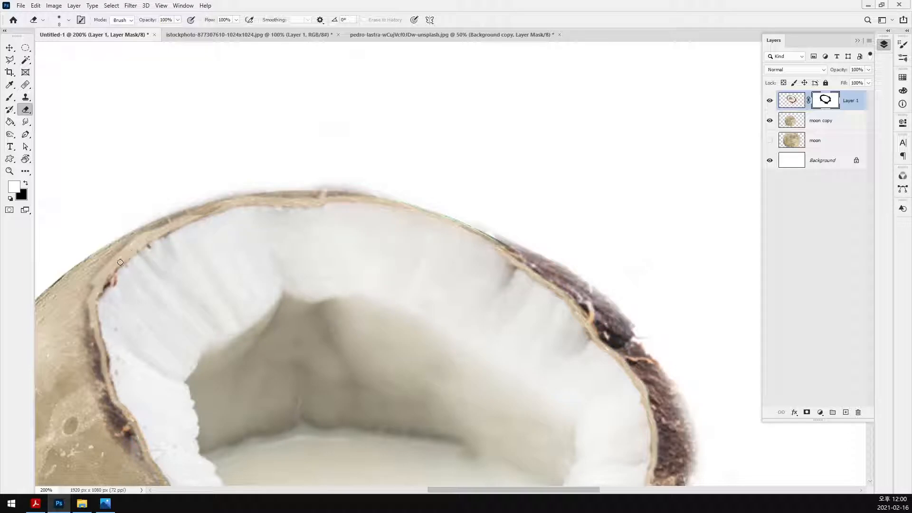
left_click_drag(100, 292, 95, 300)
Step: Select the brown husk remnants around the coconut on its layer mask with the Magic Wand
left_click_drag(133, 357, 168, 164)
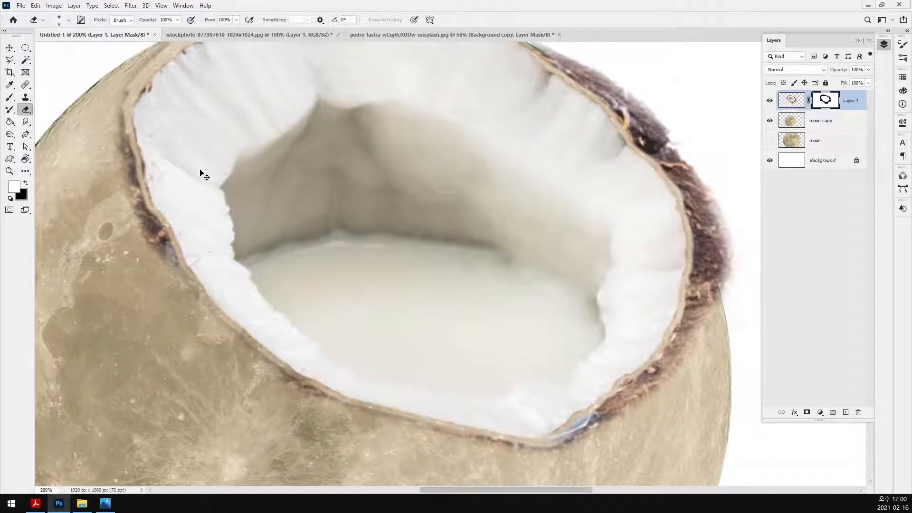
key("ctrl+minus")
left_click(25, 60)
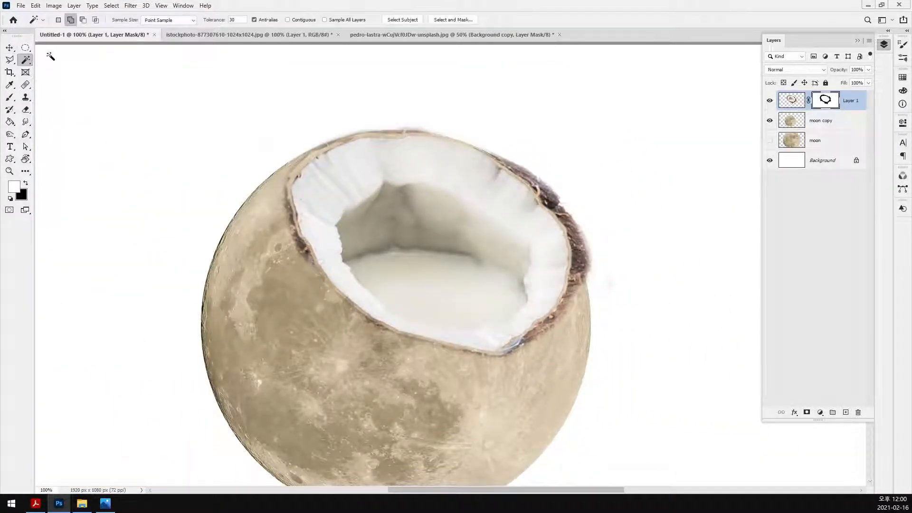
left_click(316, 156)
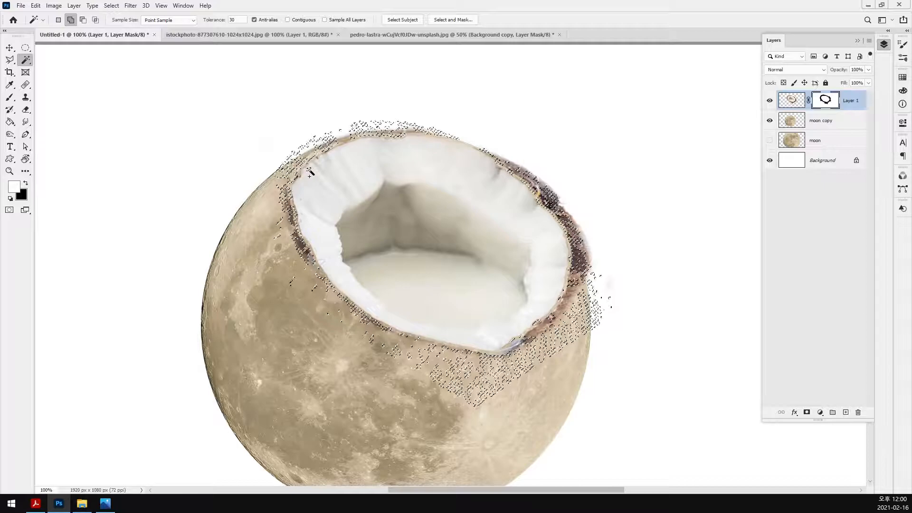
scroll(342, 152, "up", 6)
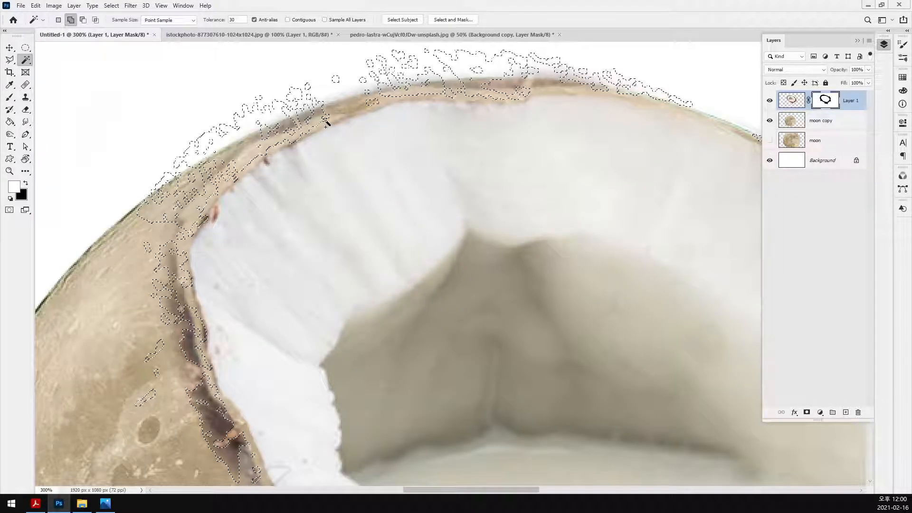
left_click(798, 99)
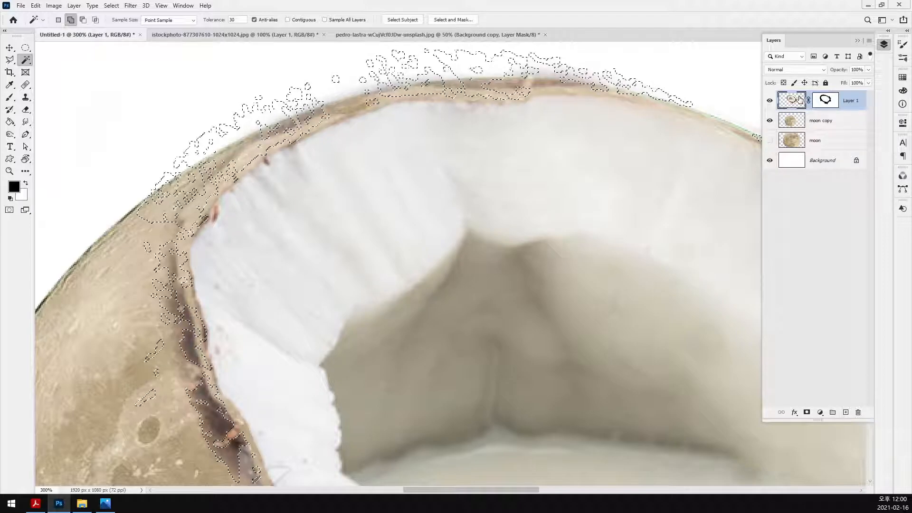
left_click(316, 120)
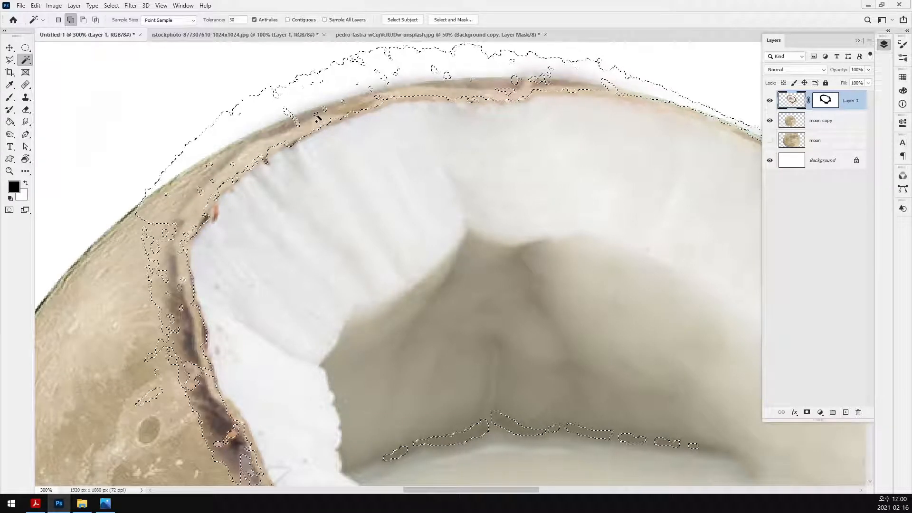
left_click(201, 215)
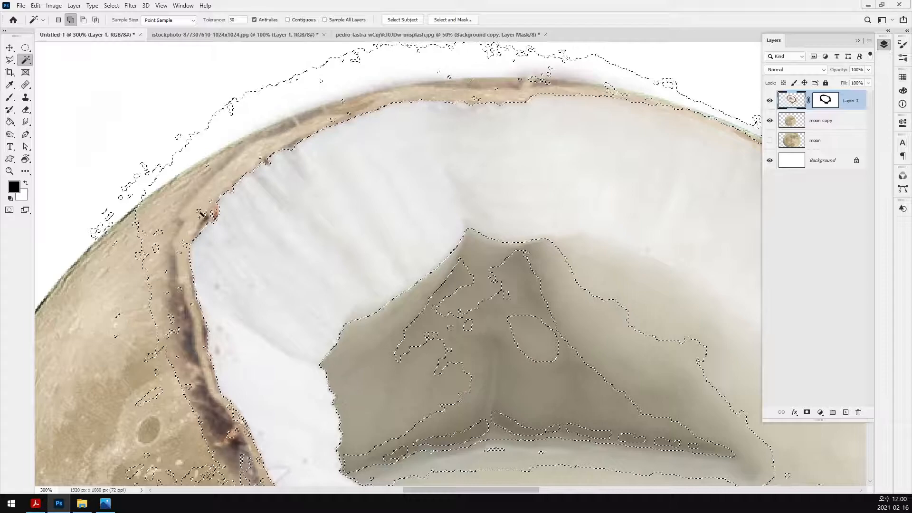
Step: Limit the Magic Wand to contiguous areas and clear the current selection
left_click(288, 20)
left_click(329, 108)
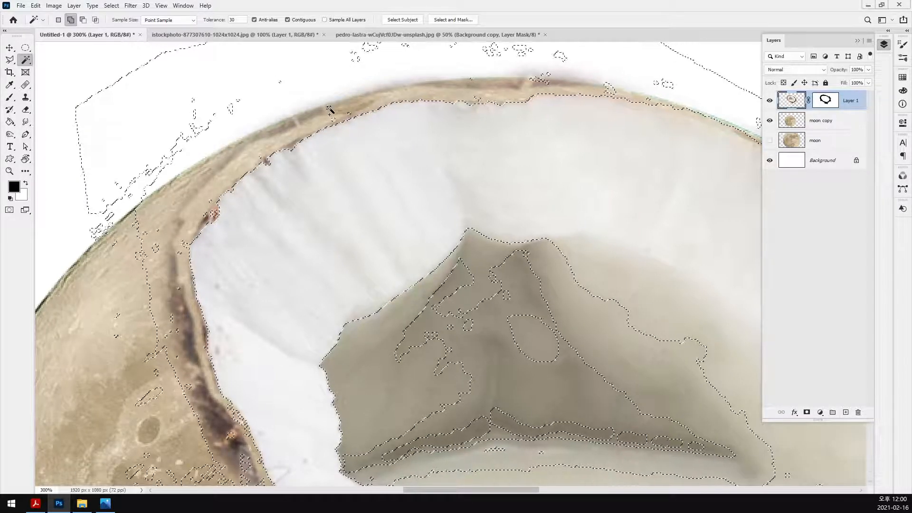
key("ctrl+d")
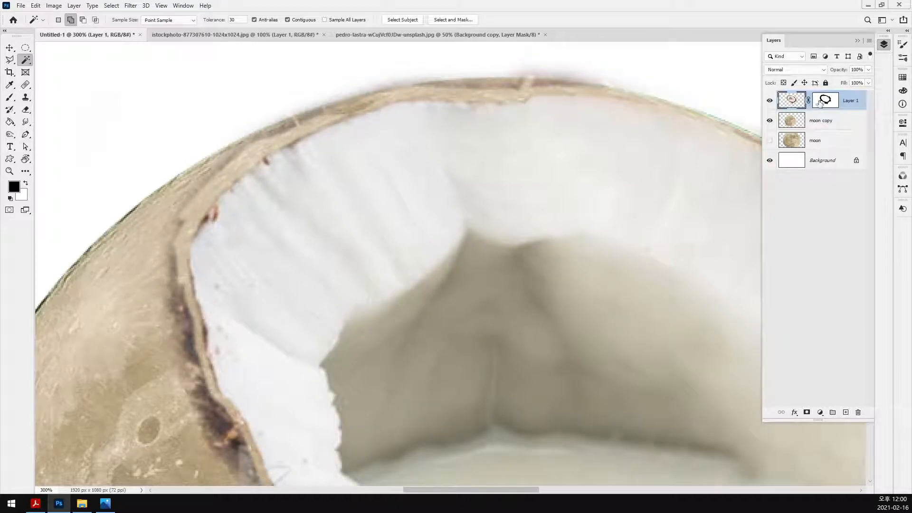
Step: On Layer 1's mask, select the brown husk along the coconut's top and upper left with the Magic Wand and mask it out
left_click(821, 103)
key("x")
left_click(231, 128)
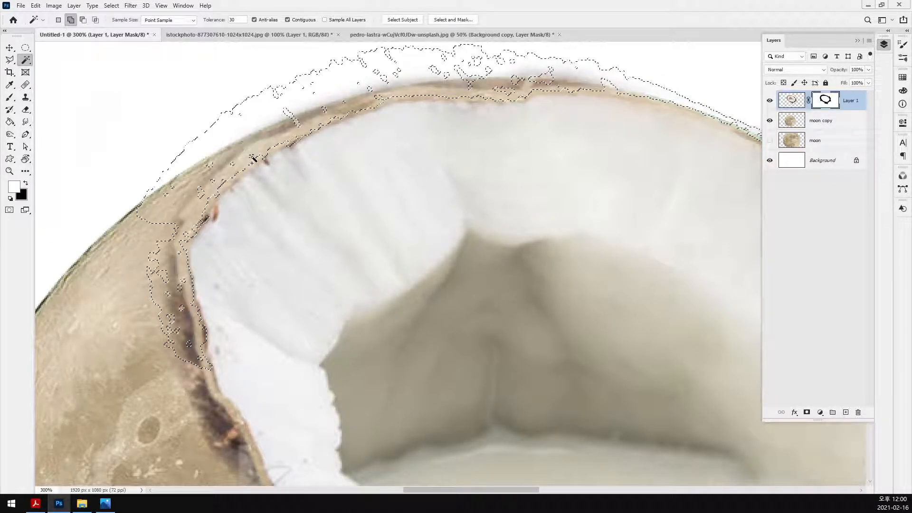
left_click(149, 247)
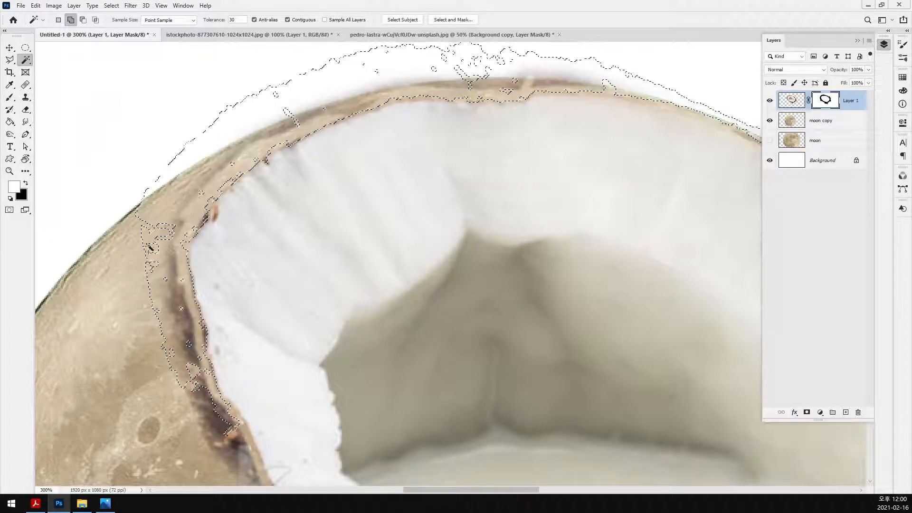
left_click(185, 246)
key("ctrl+z")
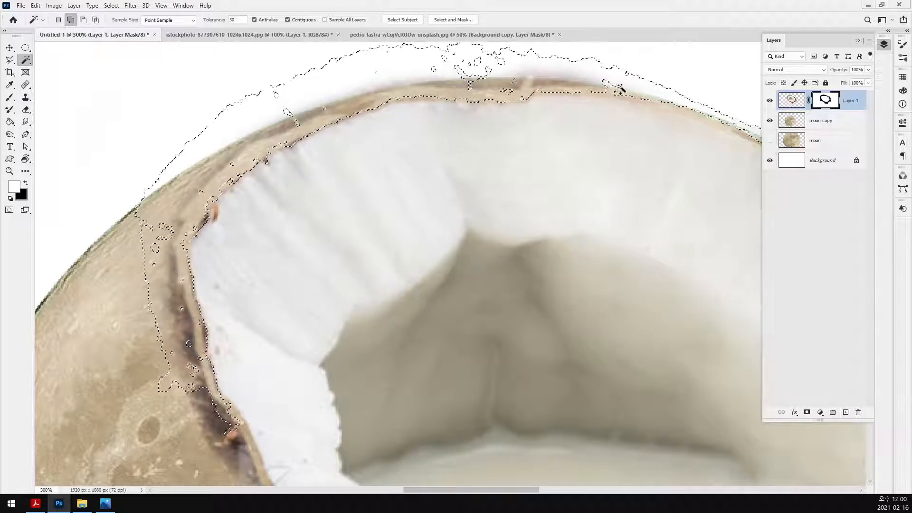
key("ctrl+d")
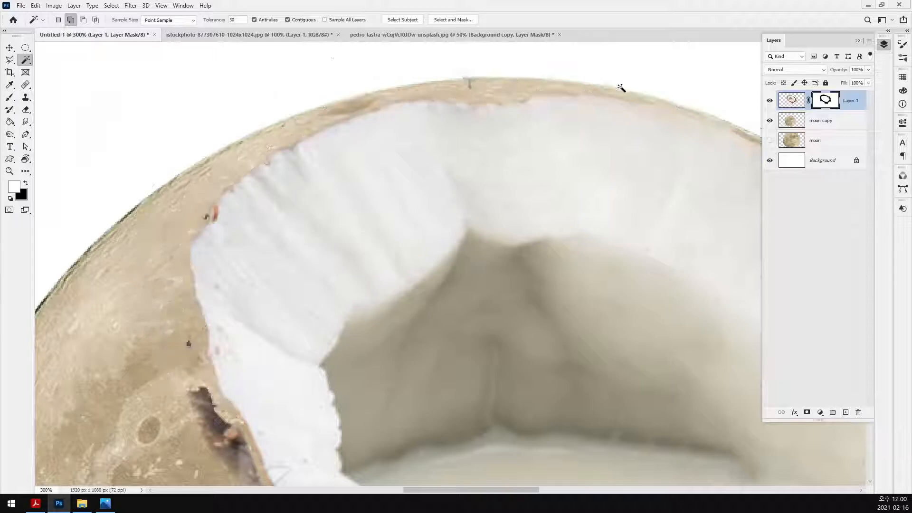
key("ctrl+minus")
left_click_drag(542, 227, 341, 149)
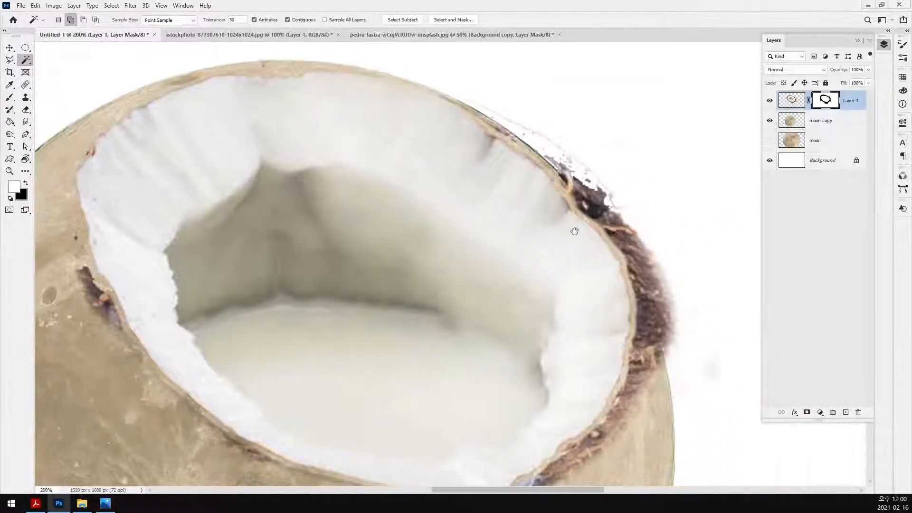
left_click_drag(582, 238, 434, 198)
left_click(422, 140)
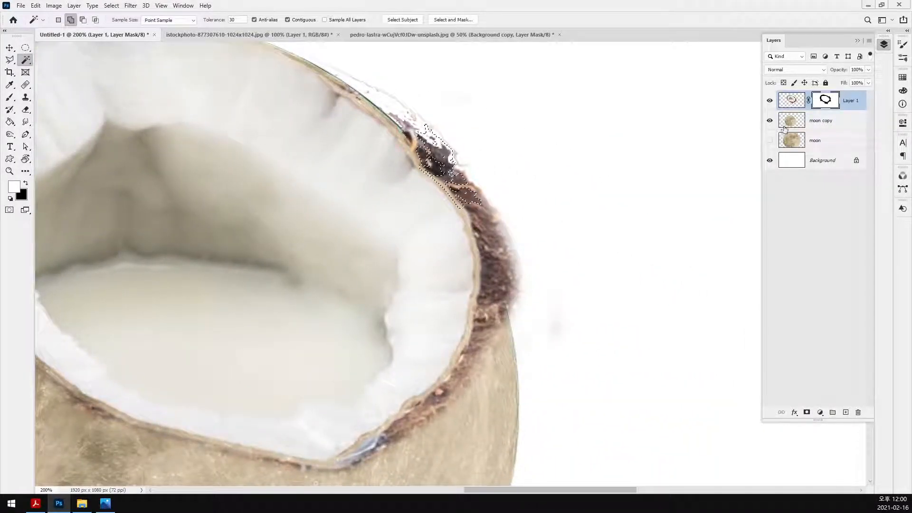
Step: Outline the husk along the coconut's upper right and right side with the Polygonal Lasso and delete it from Layer 1's image
left_click(792, 101)
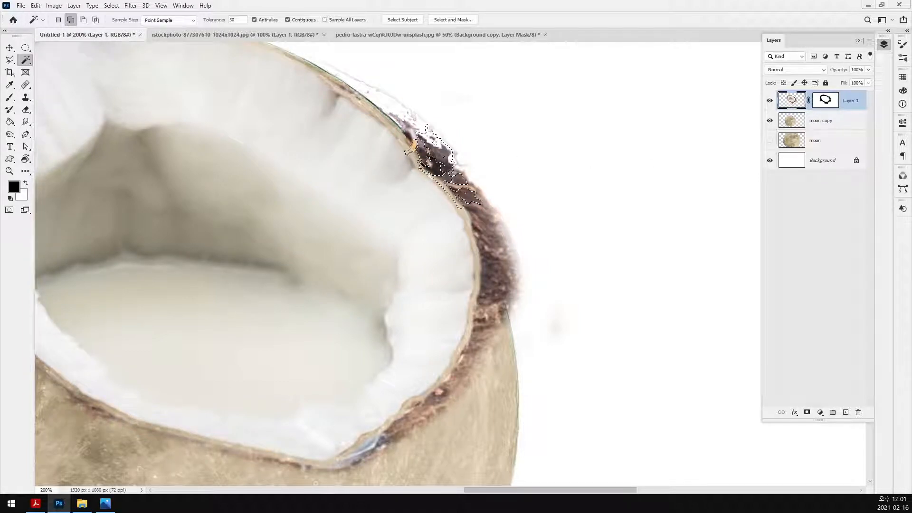
left_click(531, 176)
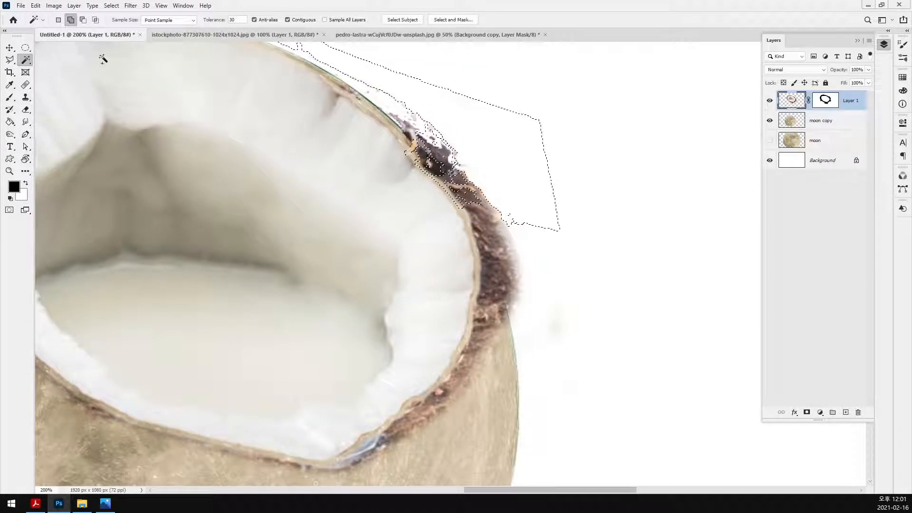
left_click(13, 59)
left_click(317, 71)
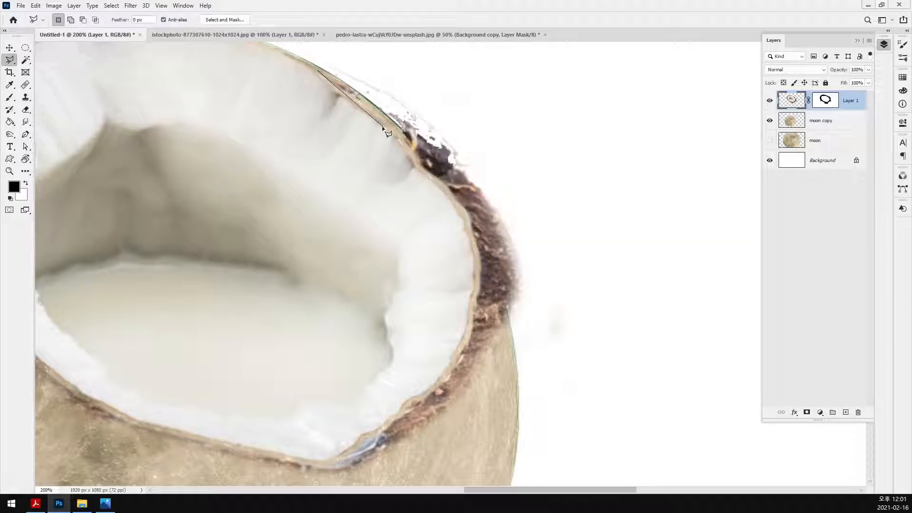
left_click(413, 160)
left_click(419, 401)
left_click(409, 402)
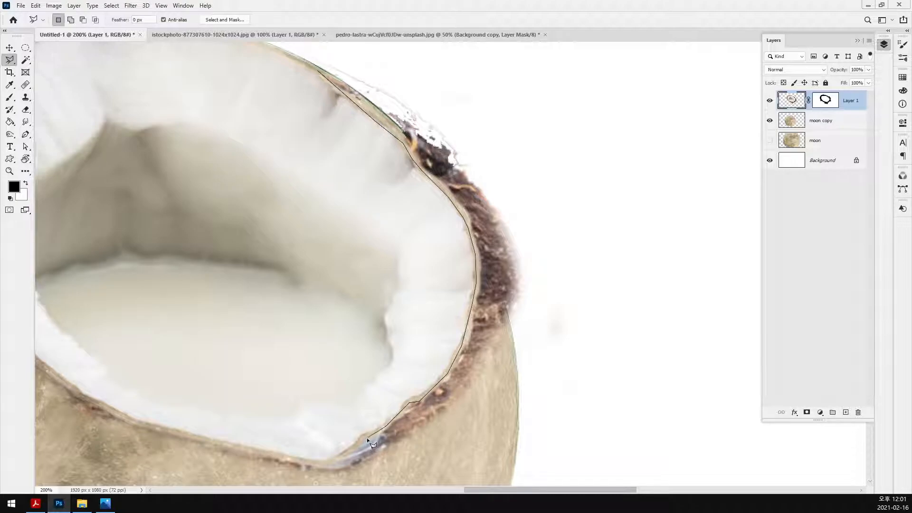
left_click(316, 478)
left_click(518, 464)
left_click(611, 270)
left_click(537, 103)
left_click_drag(423, 55, 480, 117)
left_click(460, 93)
left_click(322, 58)
left_click(324, 97)
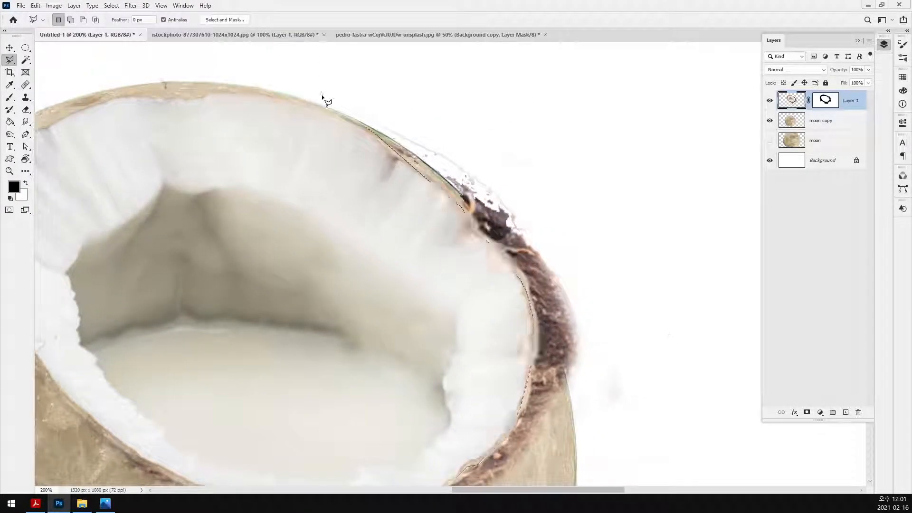
key("Delete")
key("ctrl+d")
Step: Outline the husk remnants along the coconut's lower and lower-left edge with the Polygonal Lasso and delete them from Layer 1's image
left_click_drag(381, 294, 547, 89)
left_click(534, 321)
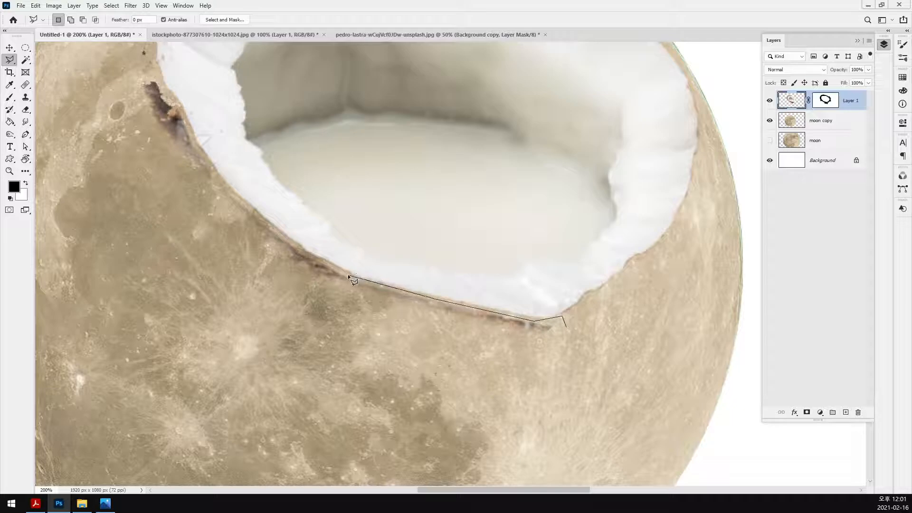
left_click(254, 213)
left_click(201, 154)
left_click(183, 112)
left_click(149, 69)
left_click(93, 53)
left_click(213, 392)
scroll(213, 391, "down", 4)
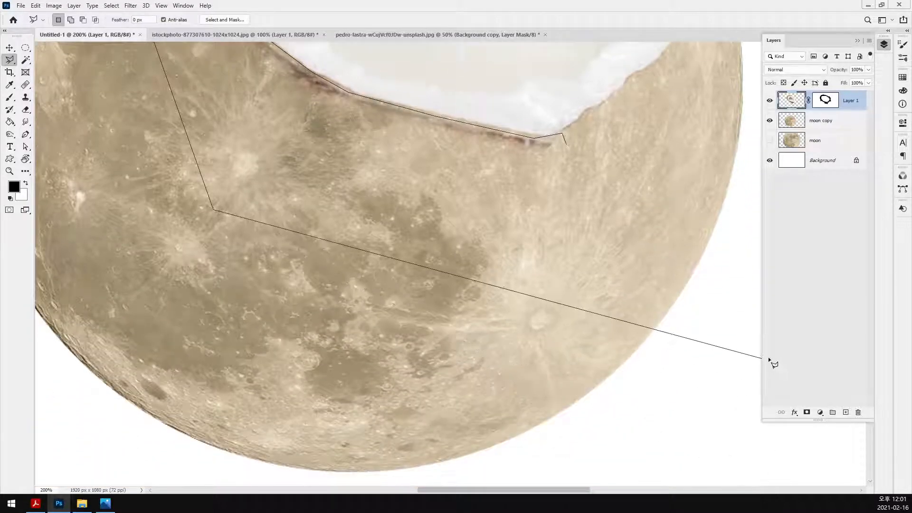
left_click(769, 359)
double_click(675, 264)
key("Delete")
key("ctrl+d")
mouse_move(363, 176)
left_mouse_down()
mouse_move(552, 436)
mouse_move(528, 458)
left_mouse_up()
left_click(257, 122)
left_click(291, 106)
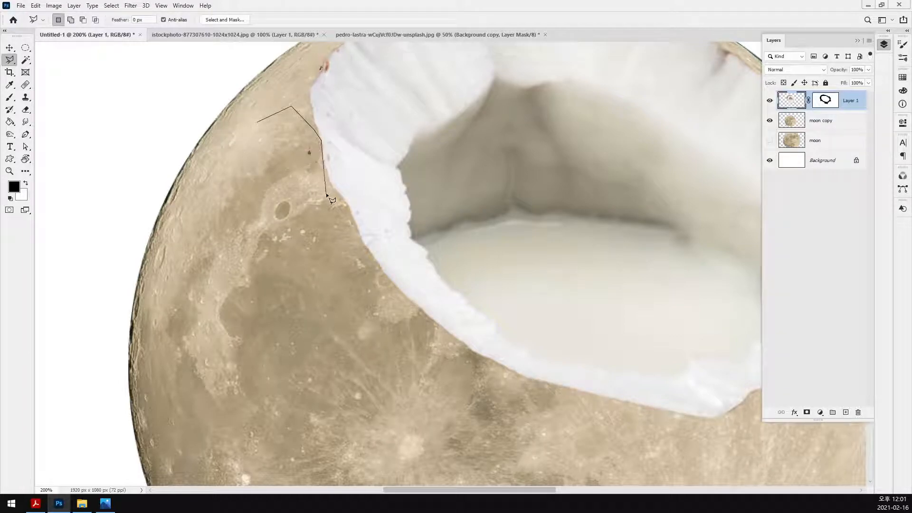
key("Escape")
left_click(313, 58)
left_click(323, 57)
key("Escape")
Step: Examine the coconut layer with its mask disabled and the mask on its own, and return to the masked layer image
key("ctrl+minus")
key("ctrl+minus")
key("v")
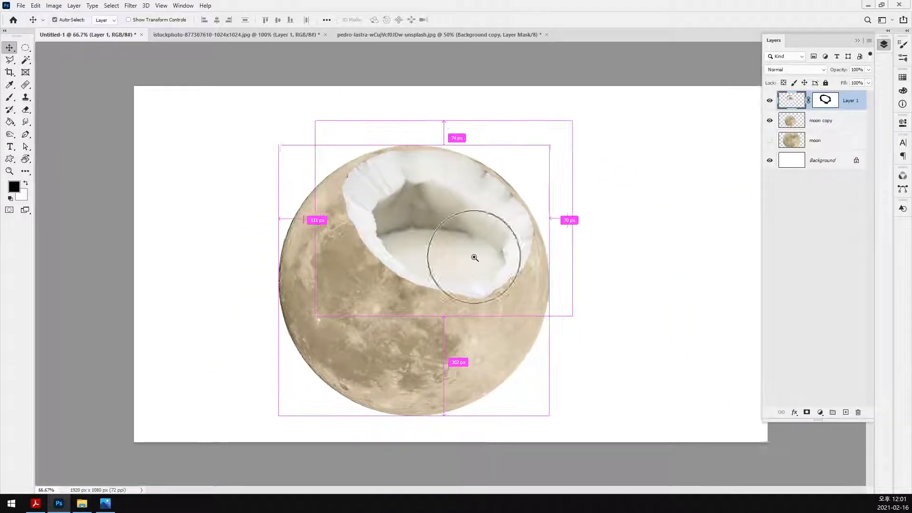
left_click(475, 258, "ctrl")
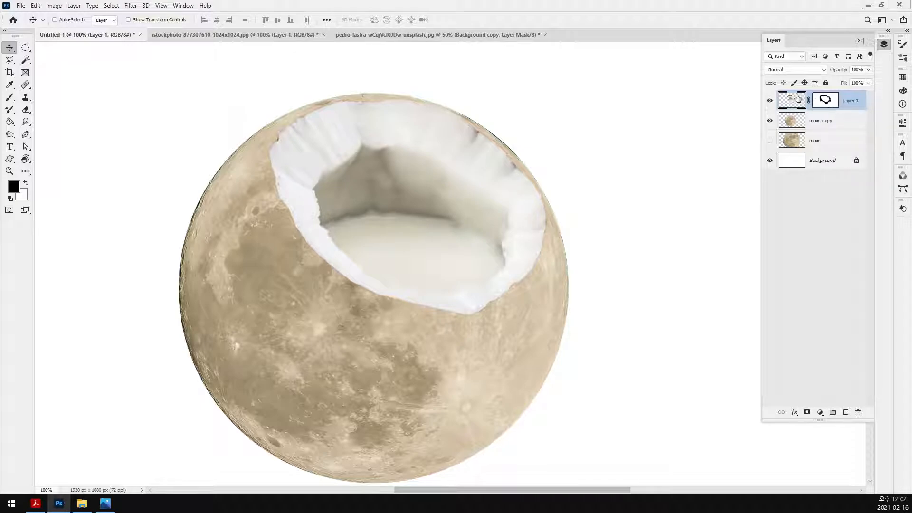
left_click(825, 103, "shift")
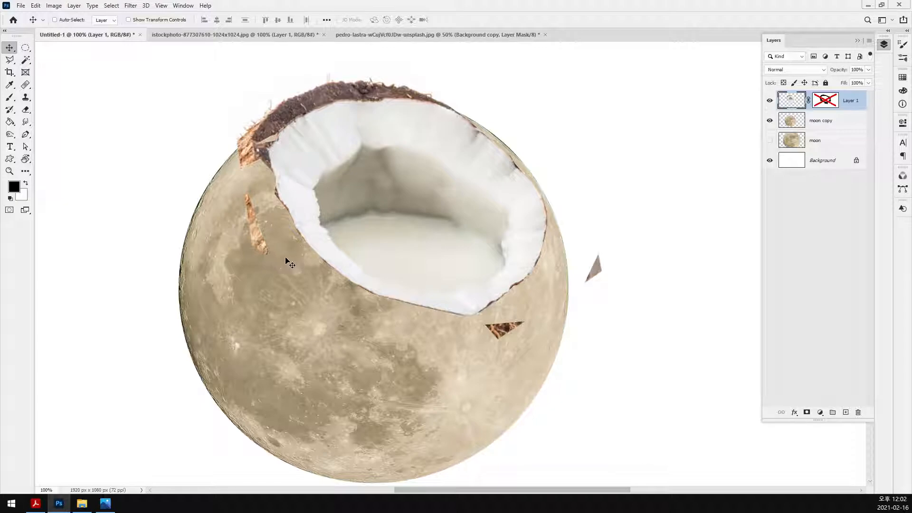
left_click(824, 106, "shift")
left_click(824, 105, "alt")
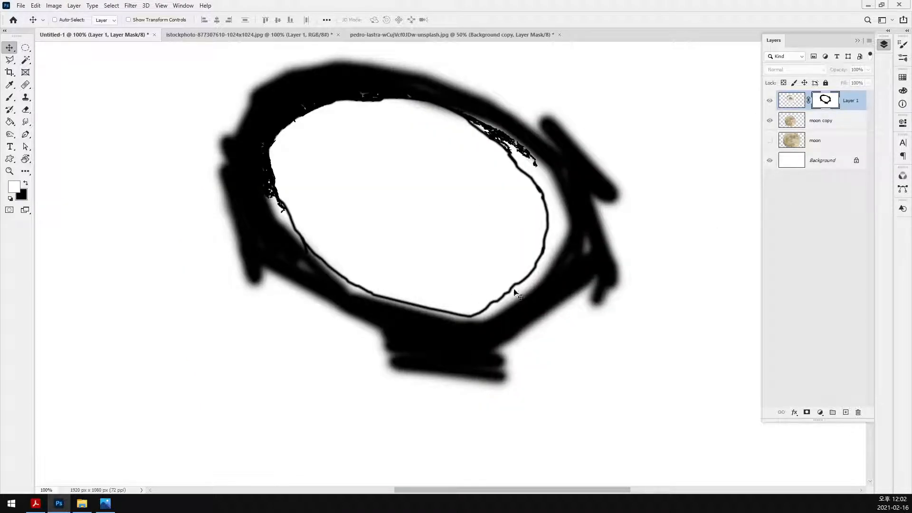
left_click(800, 103)
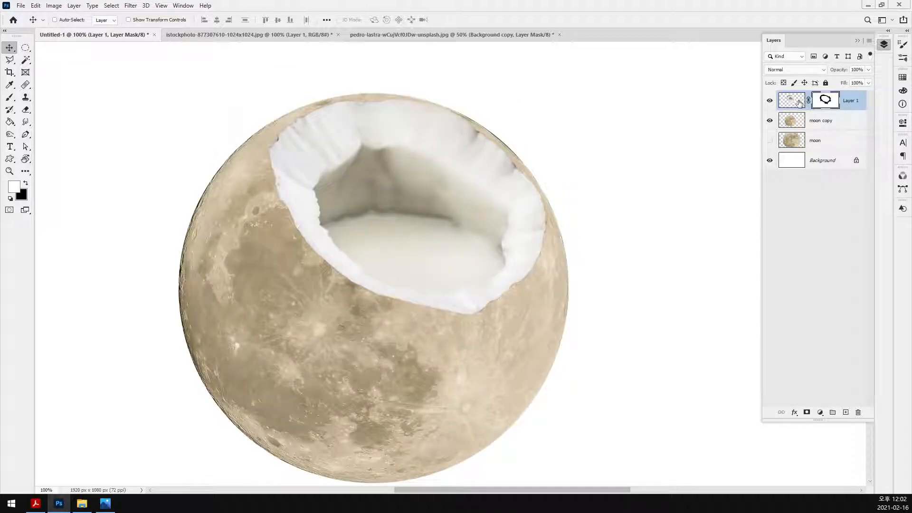
left_click(826, 102, "shift")
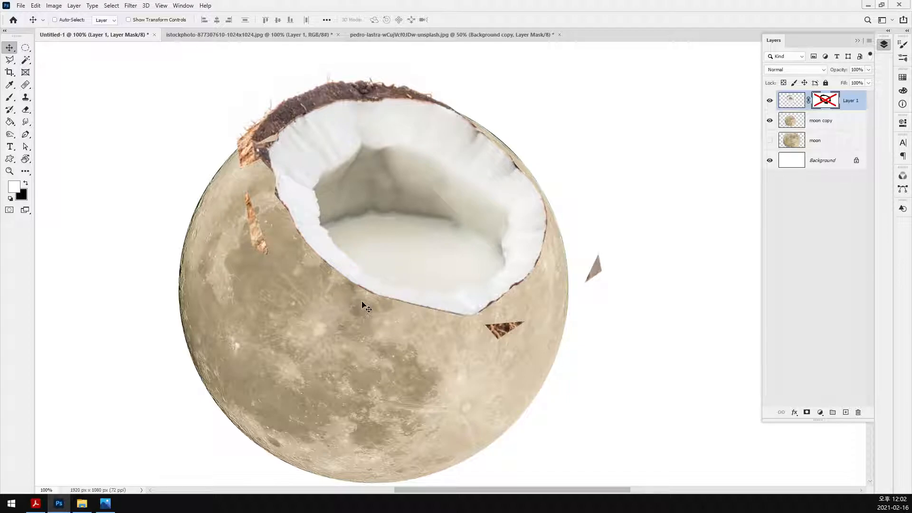
key("ctrl+z")
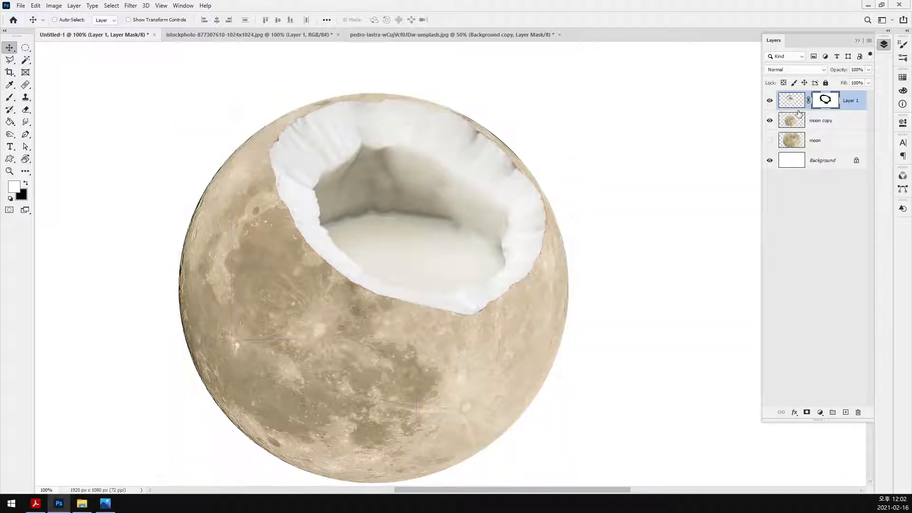
left_click(797, 101)
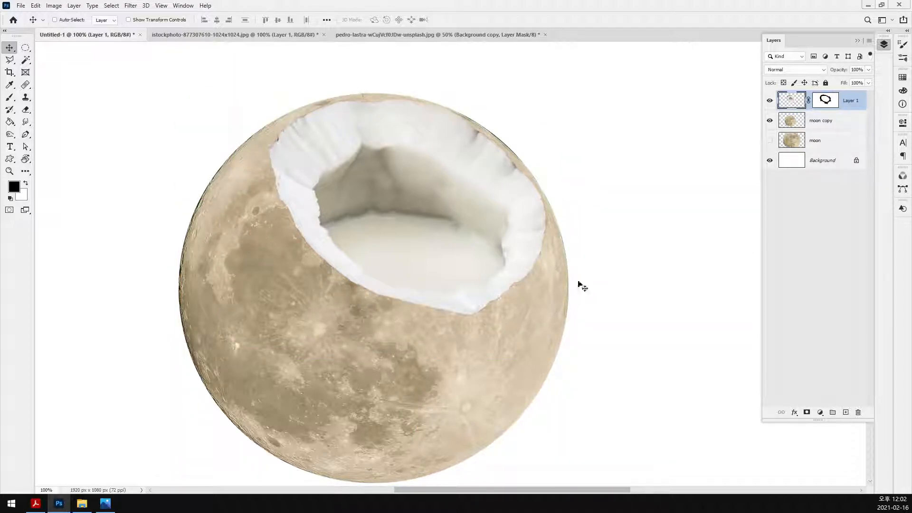
Step: Look at the original coconut photo document and return to the Untitled-1 composite
left_click(430, 34)
left_click(266, 38)
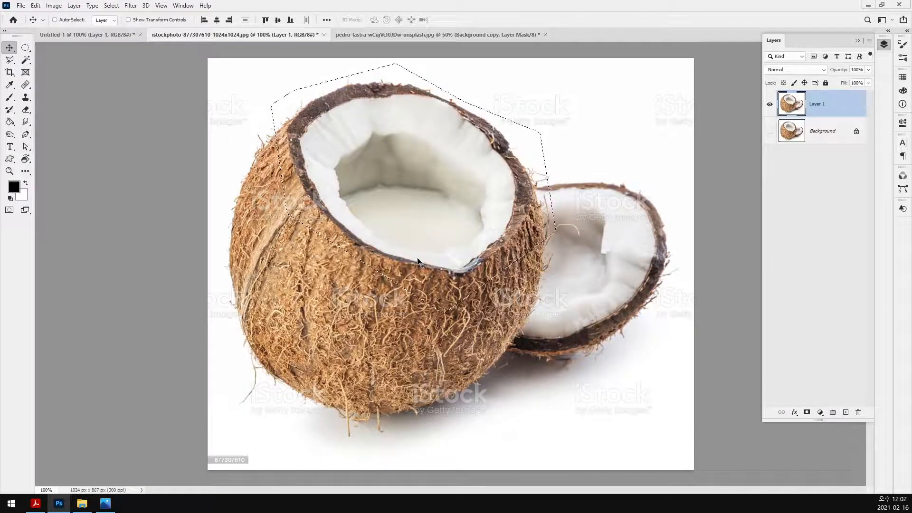
left_click(93, 40)
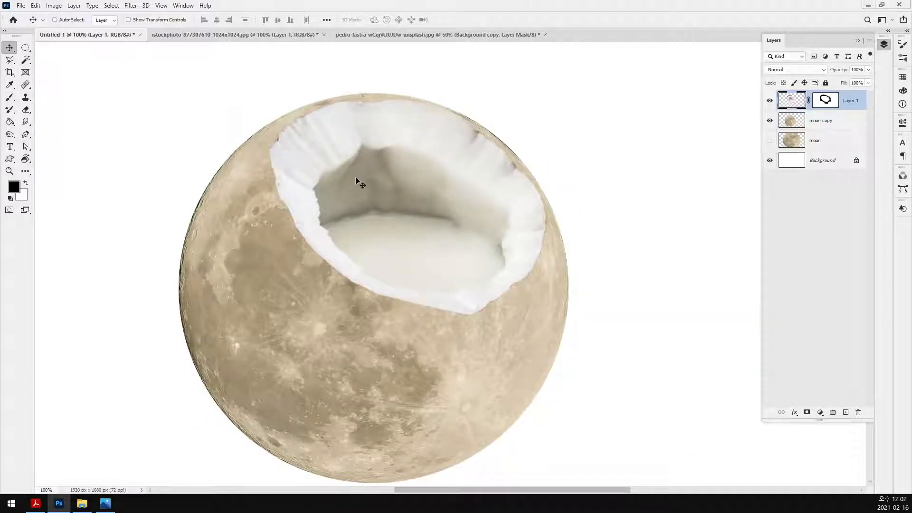
Step: Shift the masked coconut opening slightly left and about 10 px up on the moon
mouse_move(450, 225)
left_mouse_down()
mouse_move(432, 220)
mouse_move(424, 232)
mouse_move(452, 233)
mouse_move(447, 226)
left_mouse_up()
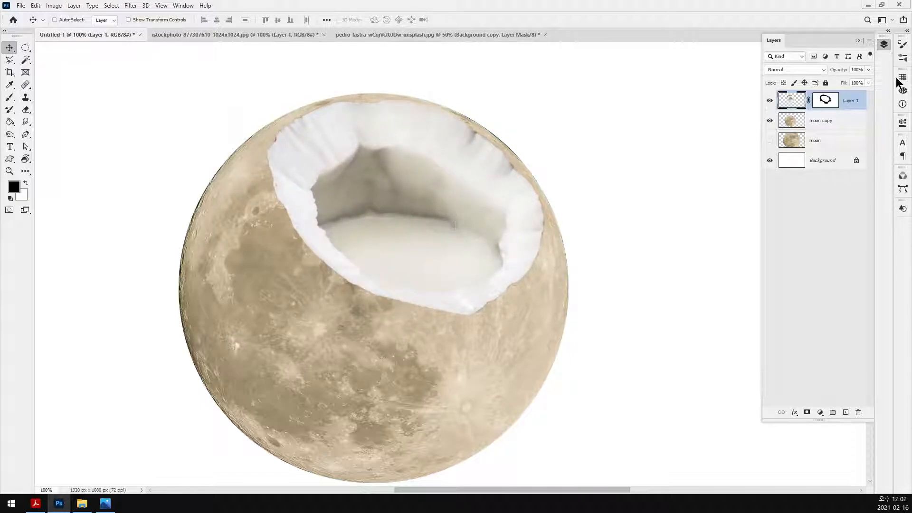
left_click_drag(371, 194, 369, 187)
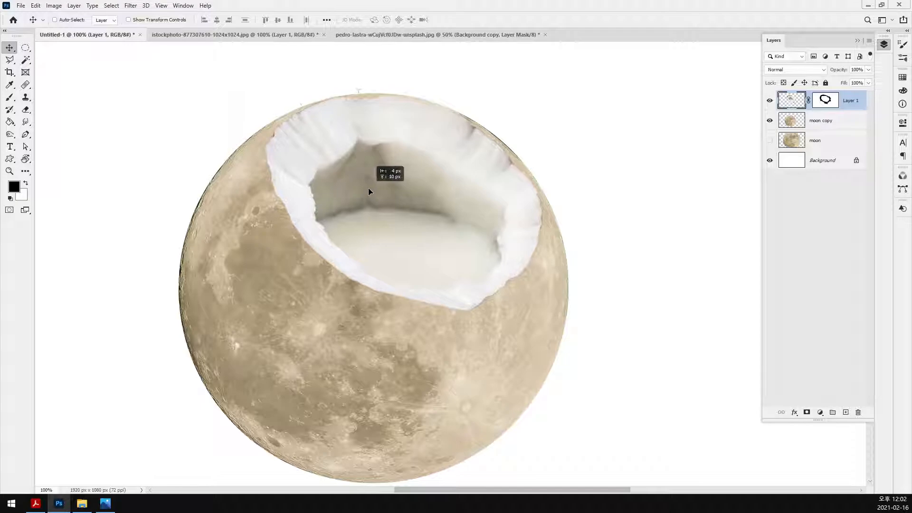
key("ctrl+minus")
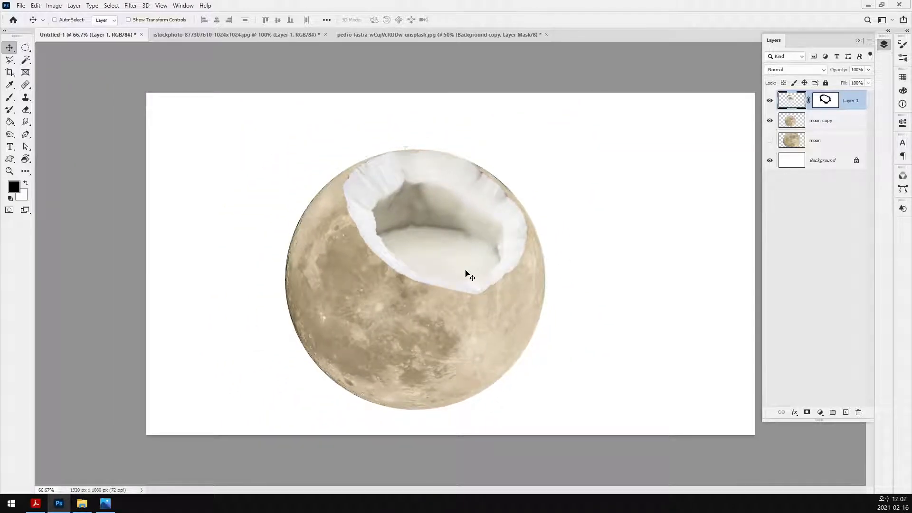
Step: View the moon-coconut reference picture in the Photos app, return to Photoshop and select the Background layer
left_click(107, 503)
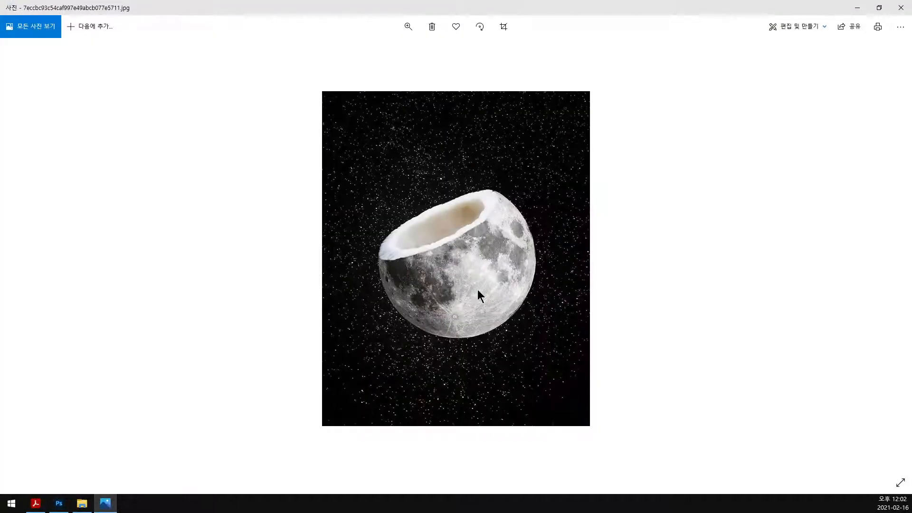
left_click(858, 8)
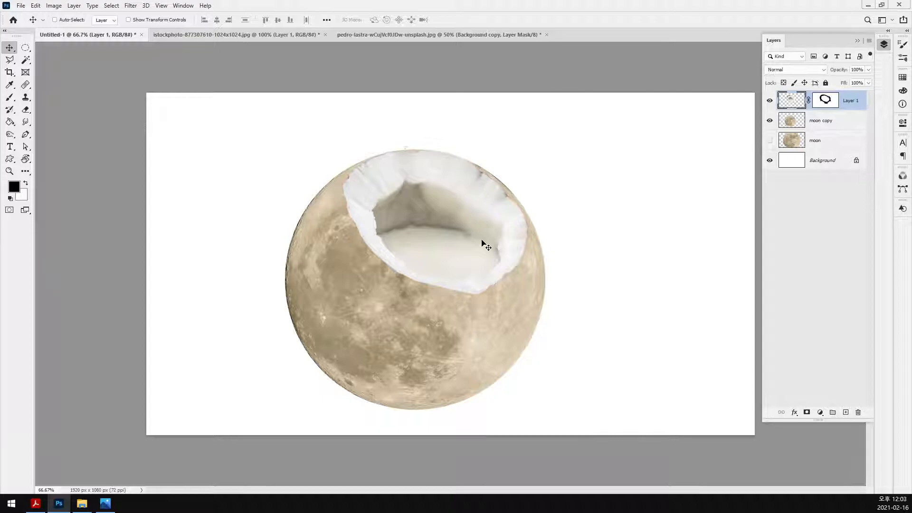
left_click(812, 164)
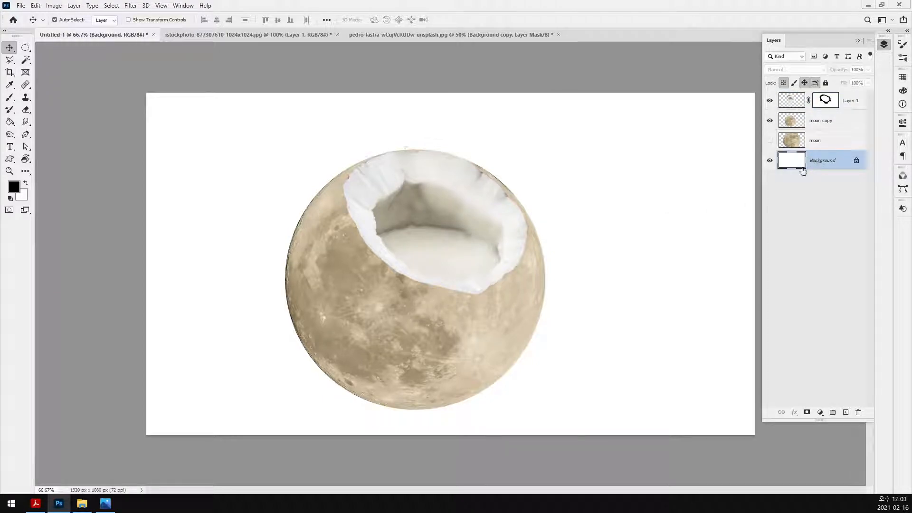
Step: Turn the Background layer black with Hue/Saturation by setting Lightness to -100
key("ctrl+u")
left_click_drag(198, 156, 147, 153)
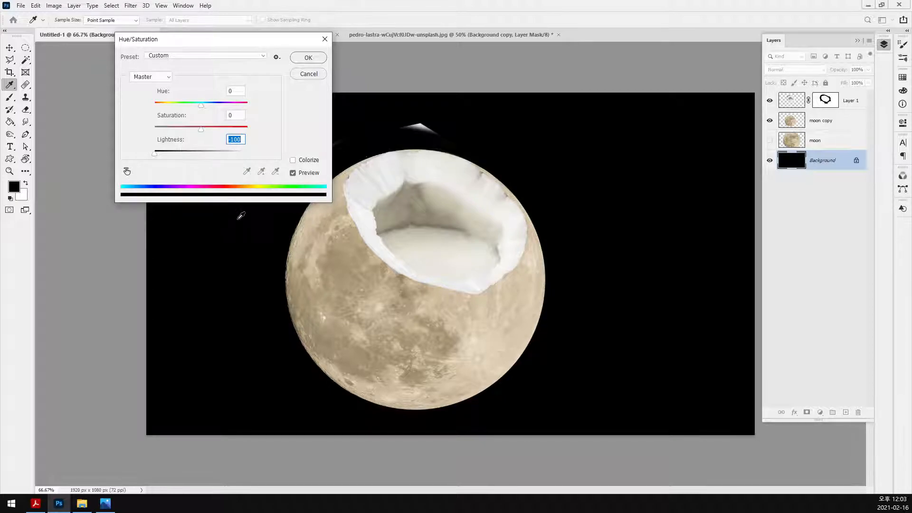
left_click(300, 57)
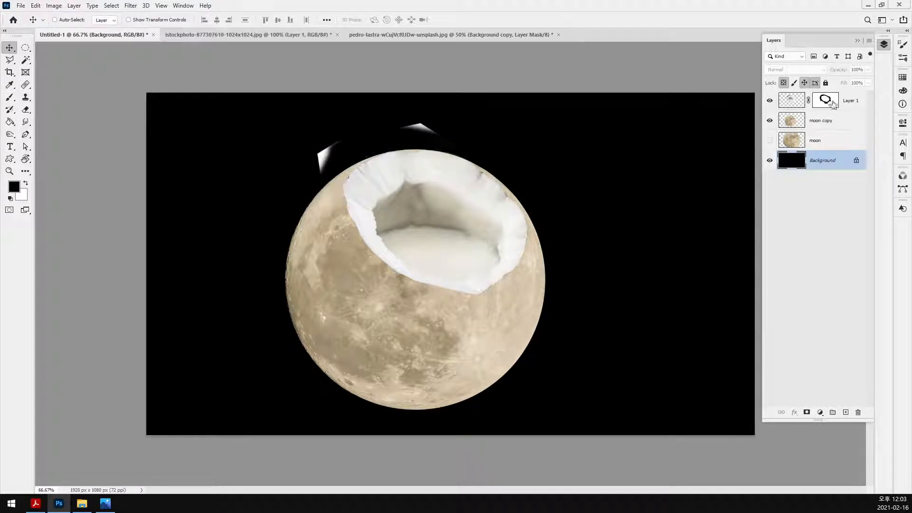
Step: Hide the stray white patches above the moon by filling a polygonal selection around them with black on Layer 1's mask, and deselect
left_click(827, 101)
left_click(10, 60)
left_click(347, 163)
left_click(419, 138)
left_click(487, 143)
left_click(467, 99)
left_click(245, 83)
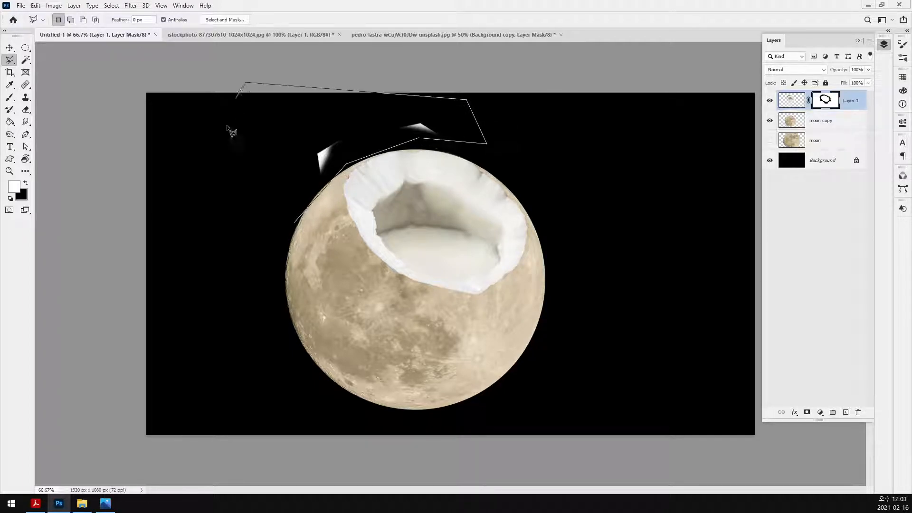
double_click(266, 200)
key("Delete")
key("ctrl+d")
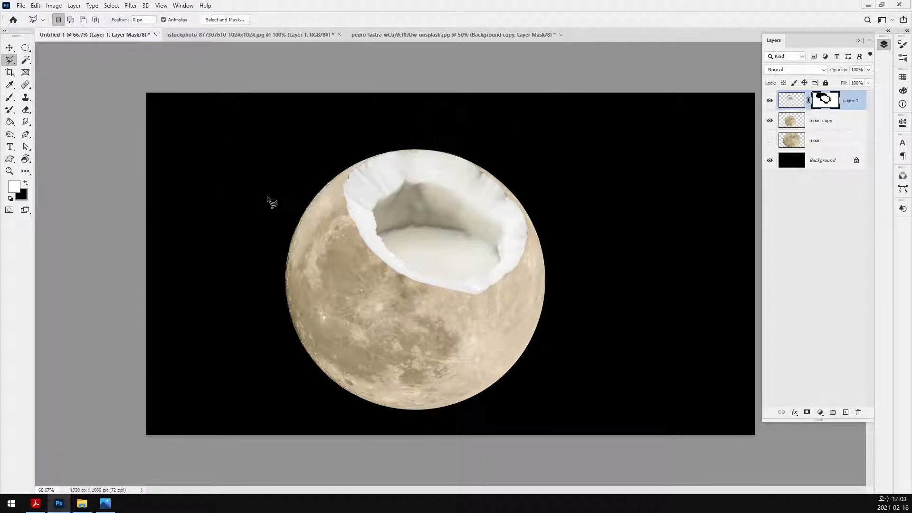
Step: Move the coconut opening slightly up until it overlaps the moon's upper edge, and clip Layer 1 to the moon copy layer
key("v")
left_click(407, 256, "ctrl")
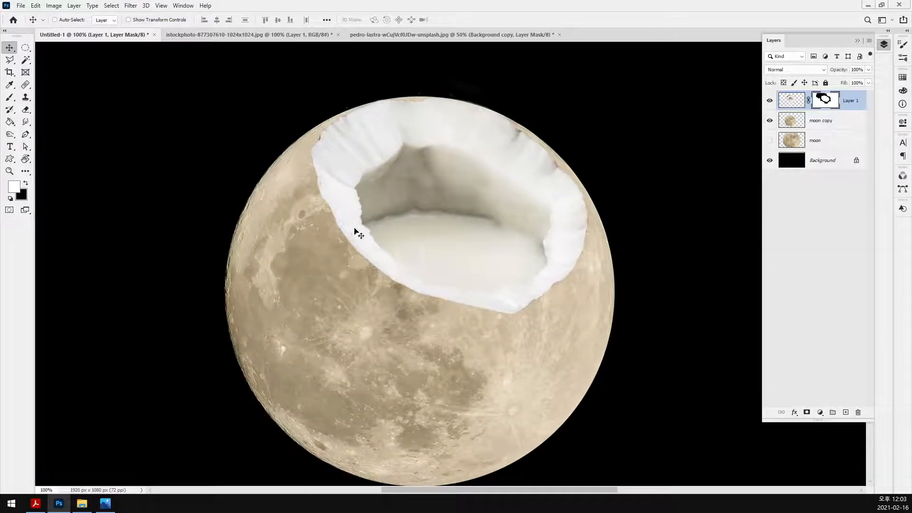
left_click_drag(449, 188, 488, 152)
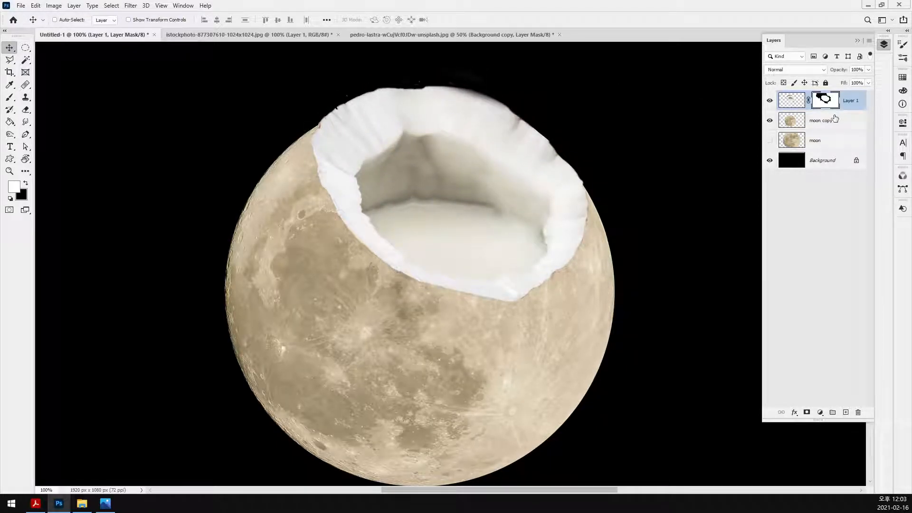
left_click(842, 110, "alt")
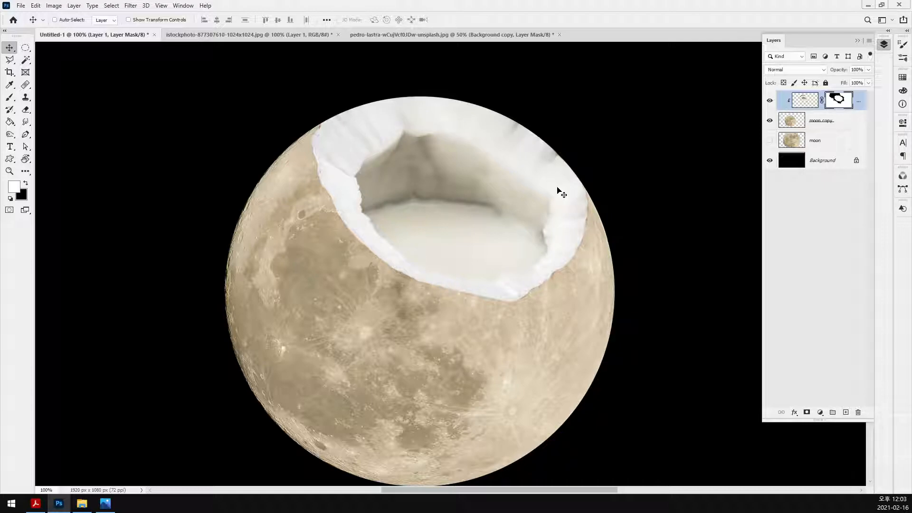
left_click_drag(582, 278, 582, 254)
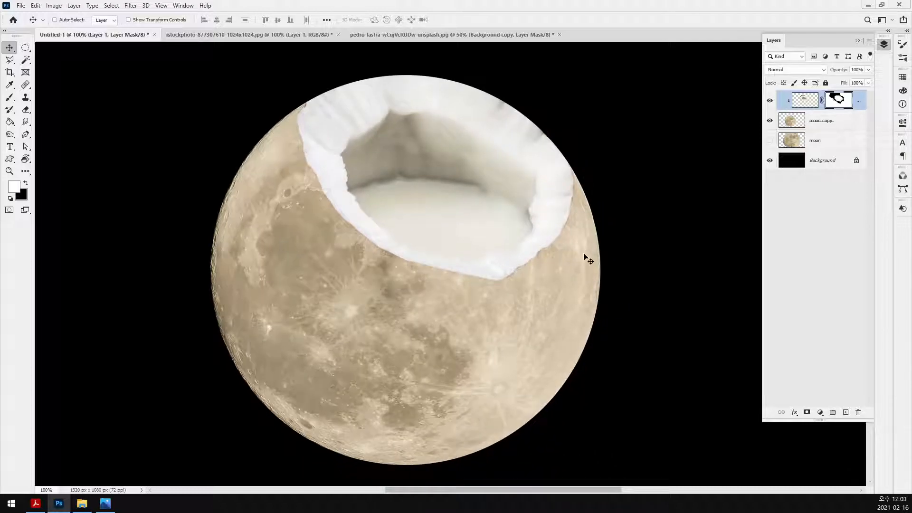
Step: Duplicate the moon copy layer and hide the original moon copy beneath the duplicate
left_click(849, 128)
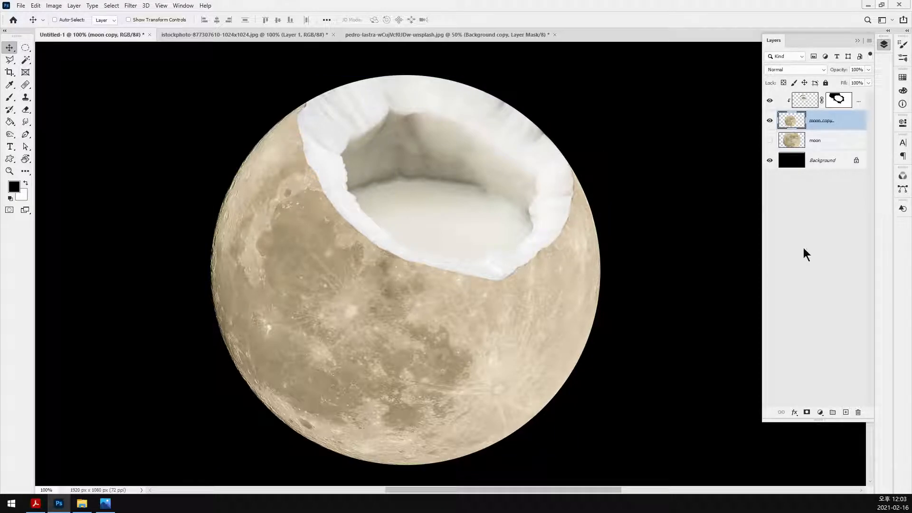
key("ctrl+j")
left_click(770, 141)
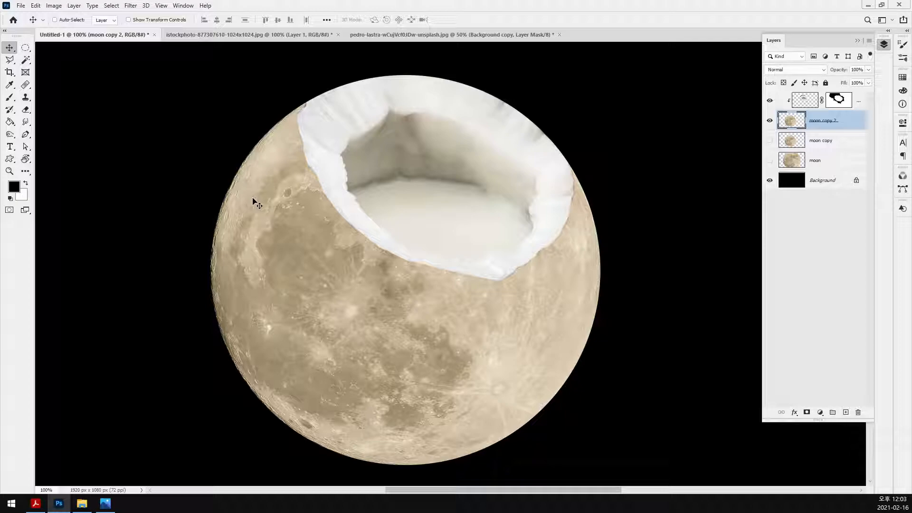
left_click(54, 6)
mouse_move(63, 30)
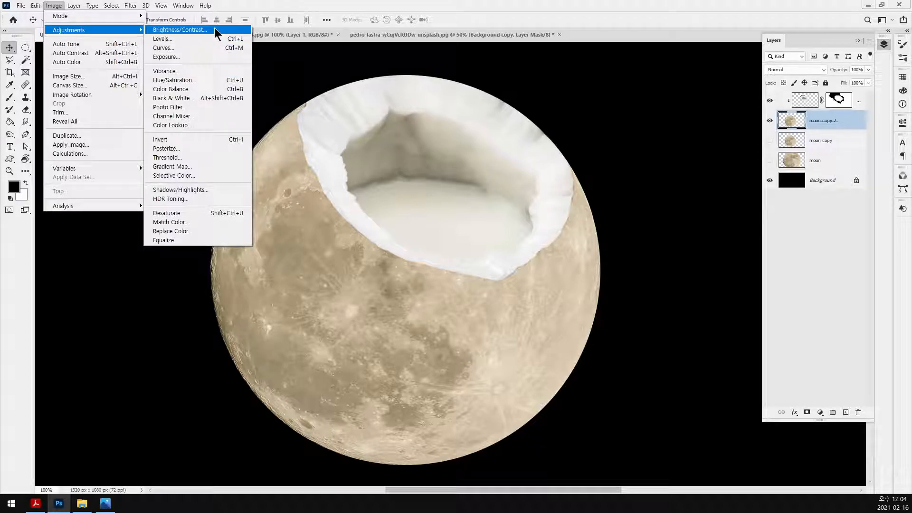
left_click(225, 80)
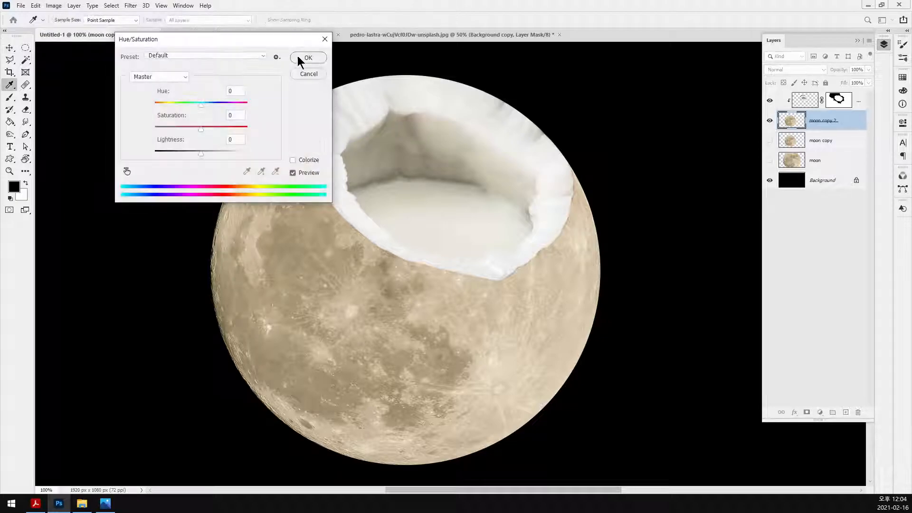
left_click_drag(276, 42, 212, 69)
left_click_drag(137, 181, 128, 184)
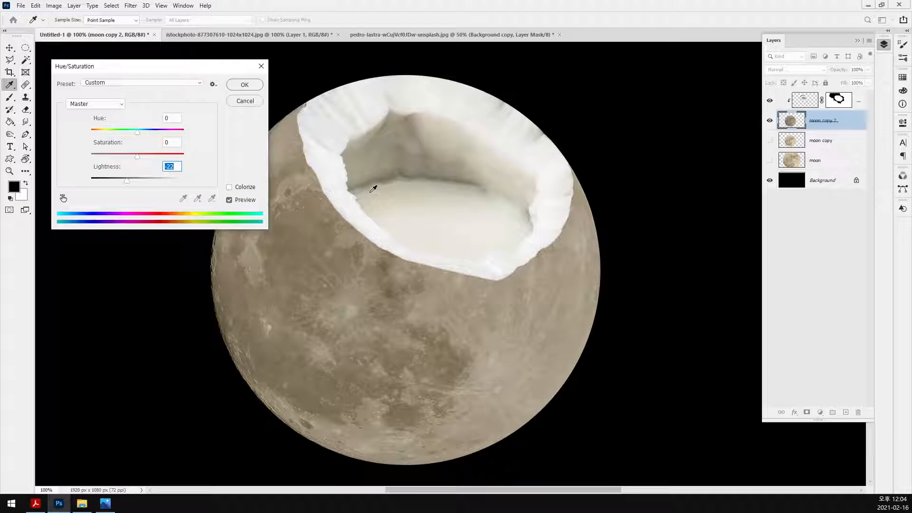
mouse_move(138, 157)
left_mouse_down()
mouse_move(114, 161)
mouse_move(150, 164)
mouse_move(127, 163)
left_mouse_up()
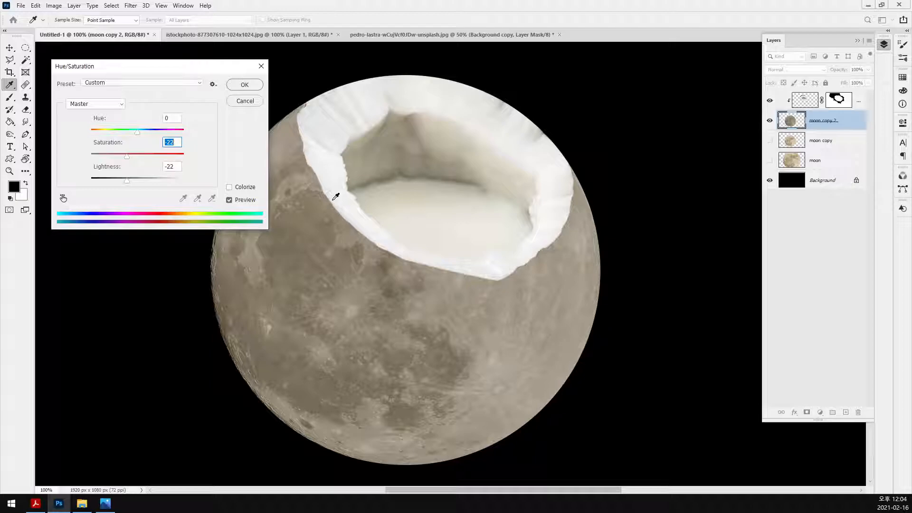
left_click(245, 100)
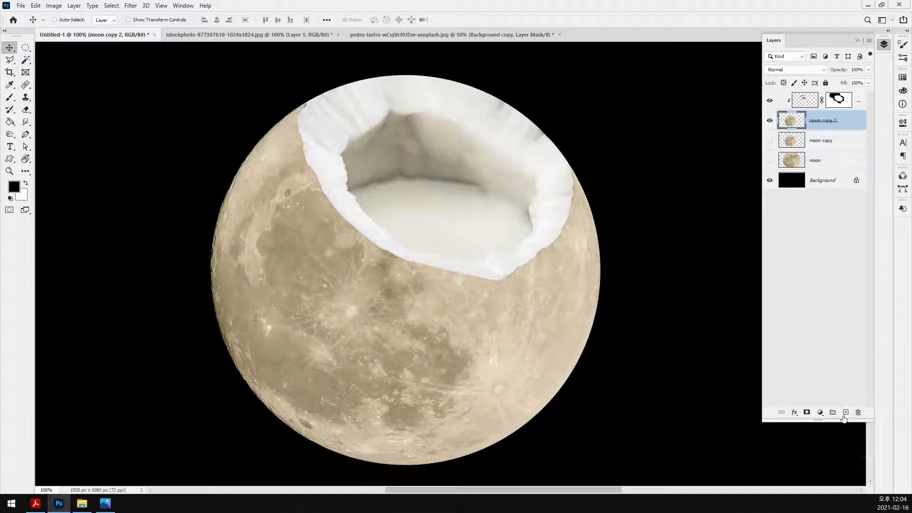
Step: Add a new layer above the coconut layer and fill a circular selection over the moon's upper-left edge with white
left_click(853, 101)
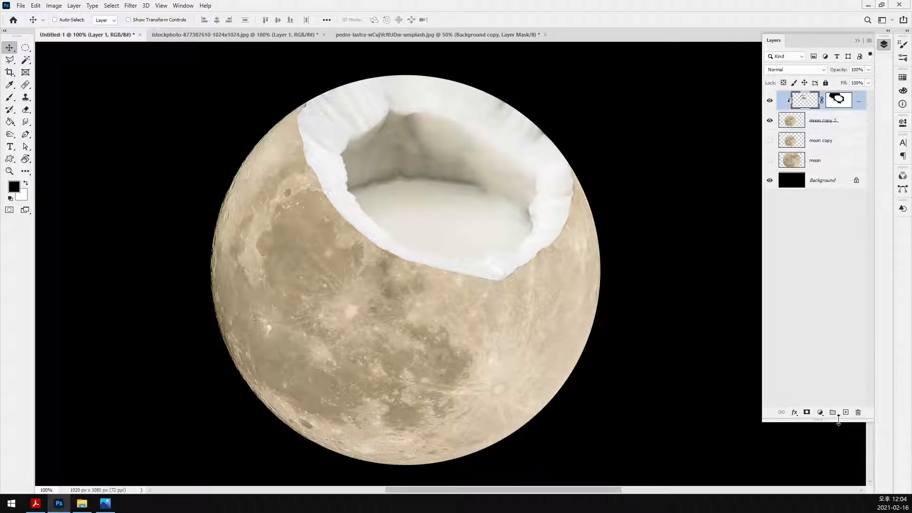
left_click(846, 412)
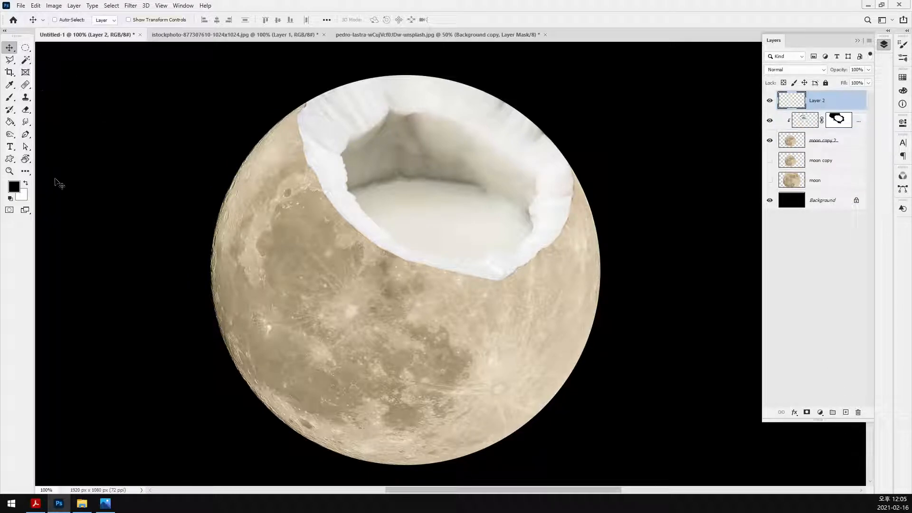
left_click(25, 47)
left_click_drag(224, 87, 335, 180)
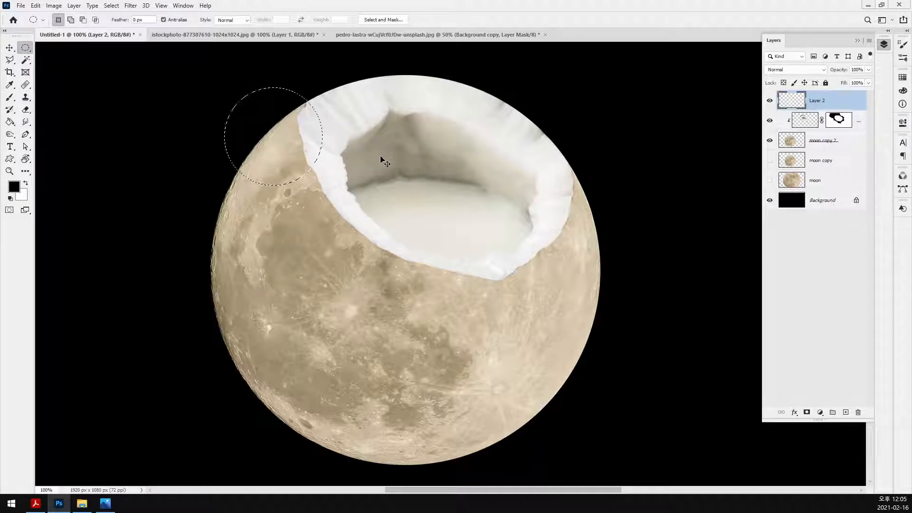
key("ctrl+BackSpace")
Step: Compare the white circle with the coconut rim and moon surface up close, and hide the circle's layer
key("v")
left_click(310, 146, "ctrl")
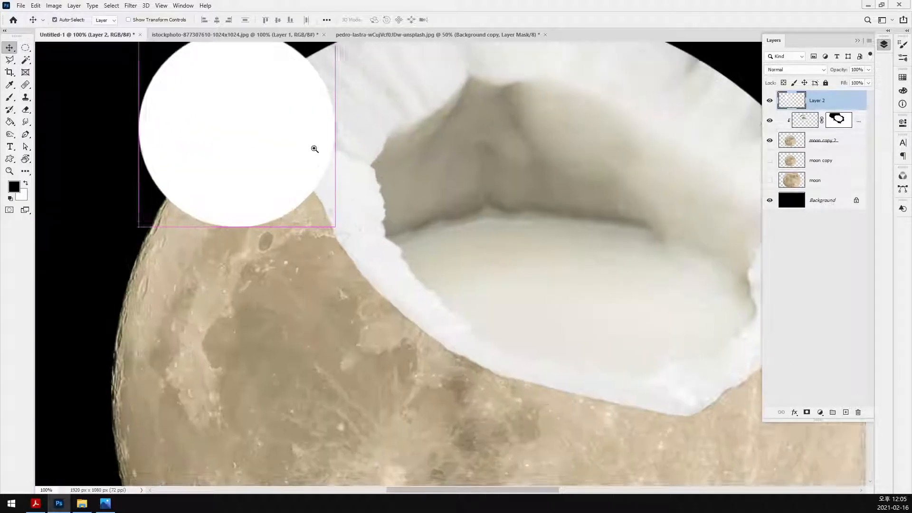
left_click(313, 147, "ctrl")
left_click_drag(295, 112, 274, 242)
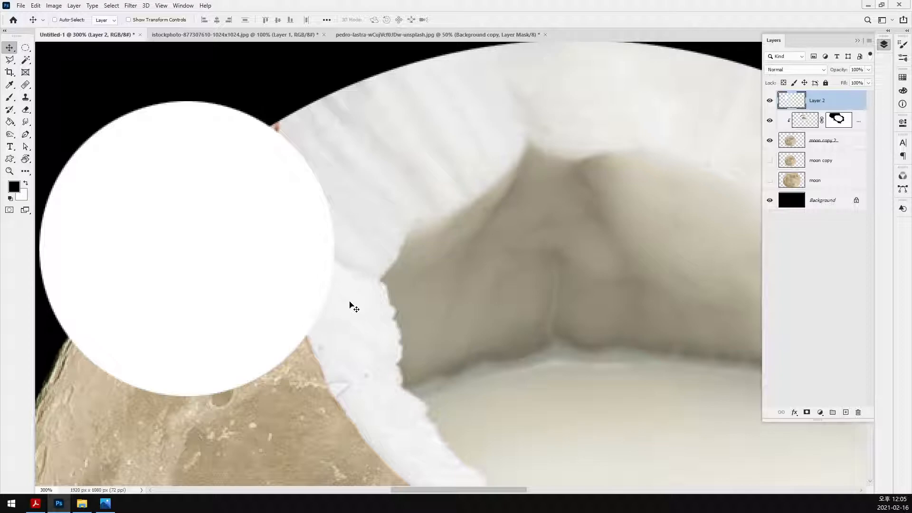
scroll(396, 313, "down", 2)
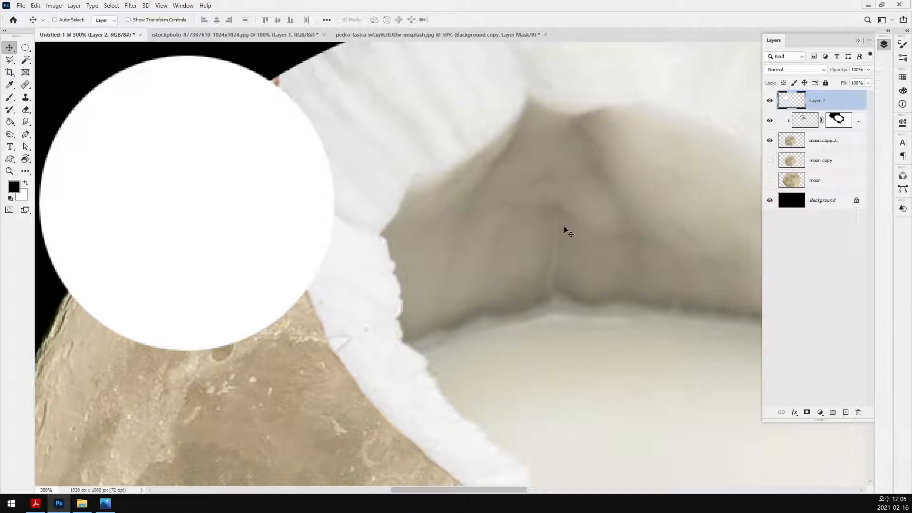
scroll(567, 231, "down", 1)
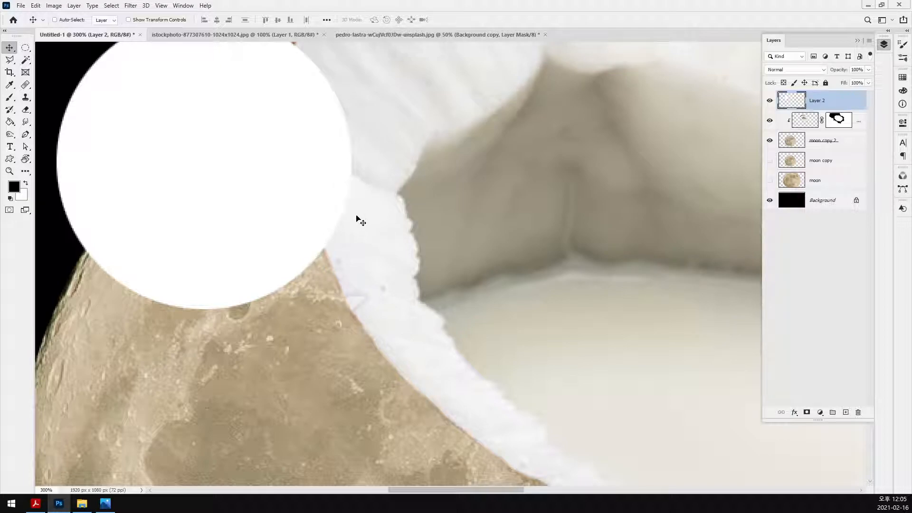
key("ctrl+minus")
key("ctrl+minus")
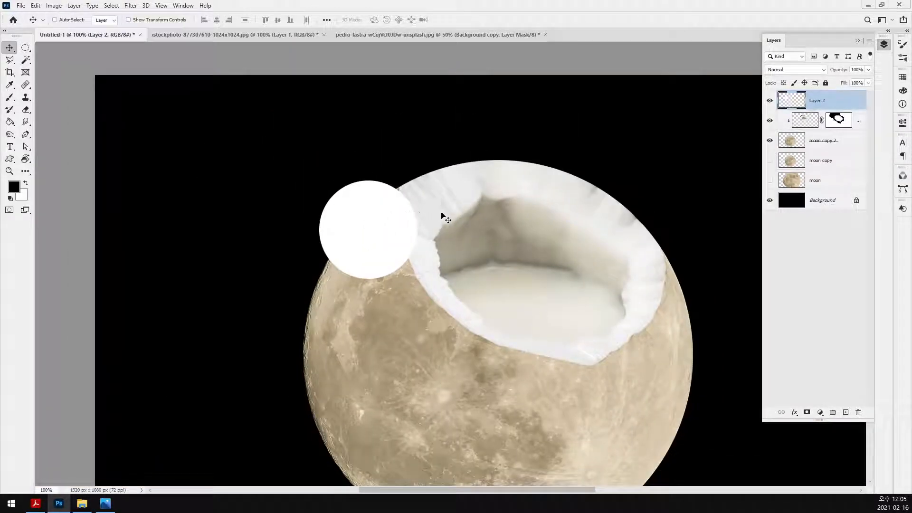
left_click(769, 100)
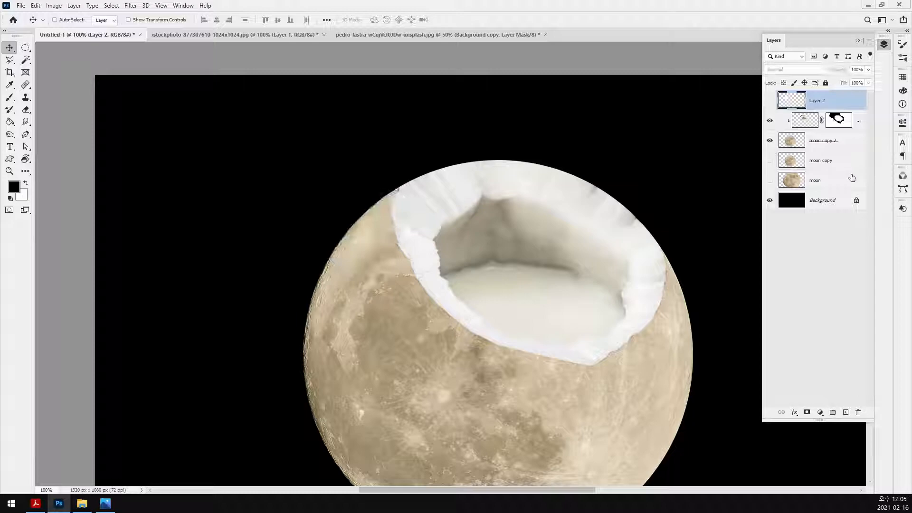
Step: Recolor the moon copy 2 layer brown with Hue/Saturation: Hue -7, Saturation +37 and Lightness about -28
left_click(847, 147)
key("ctrl+plus")
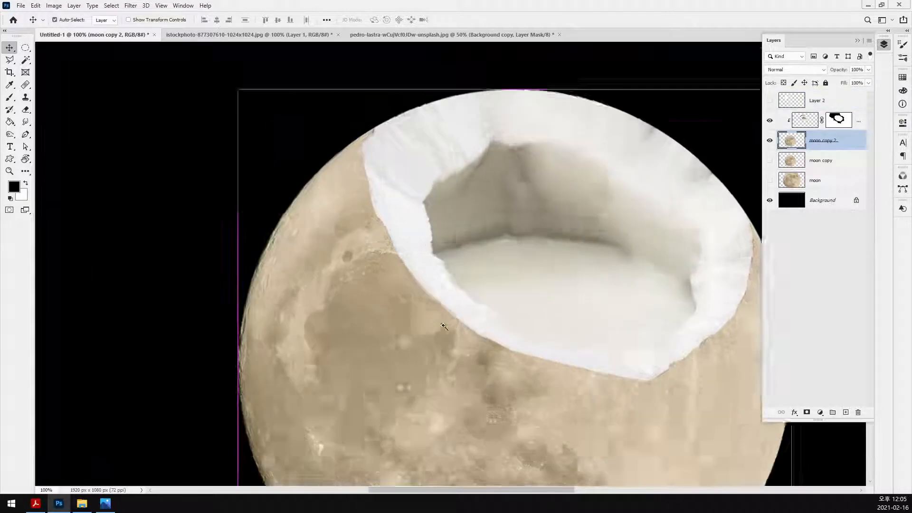
left_click_drag(334, 296, 315, 311)
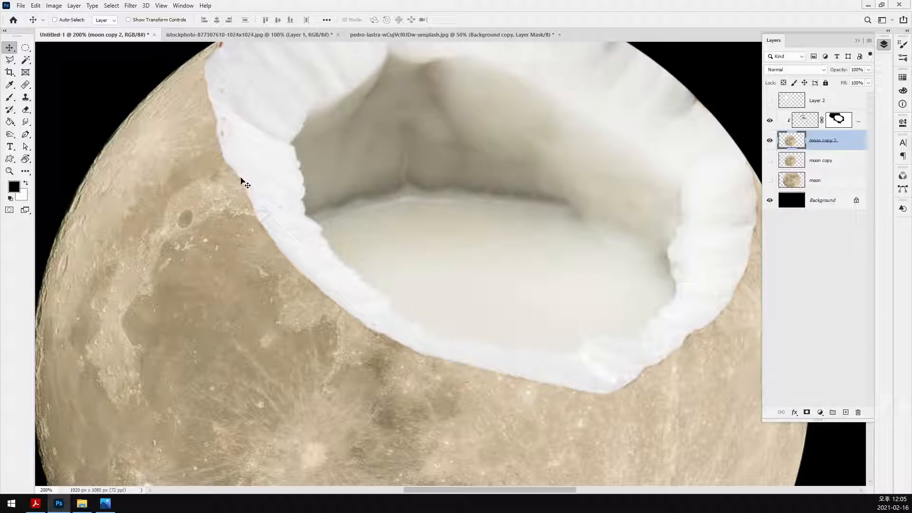
key("ctrl+u")
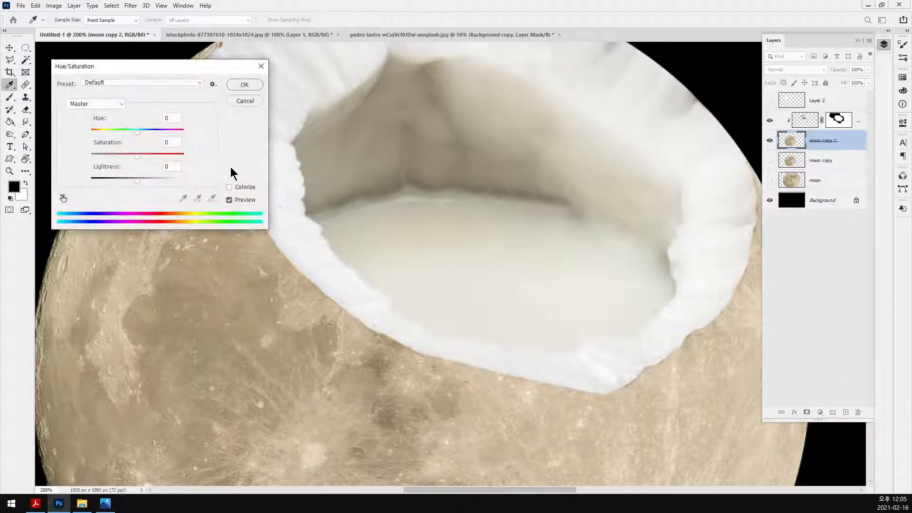
mouse_move(137, 181)
left_mouse_down()
mouse_move(128, 181)
mouse_move(153, 155)
mouse_move(134, 132)
mouse_move(155, 156)
mouse_move(123, 179)
left_mouse_up()
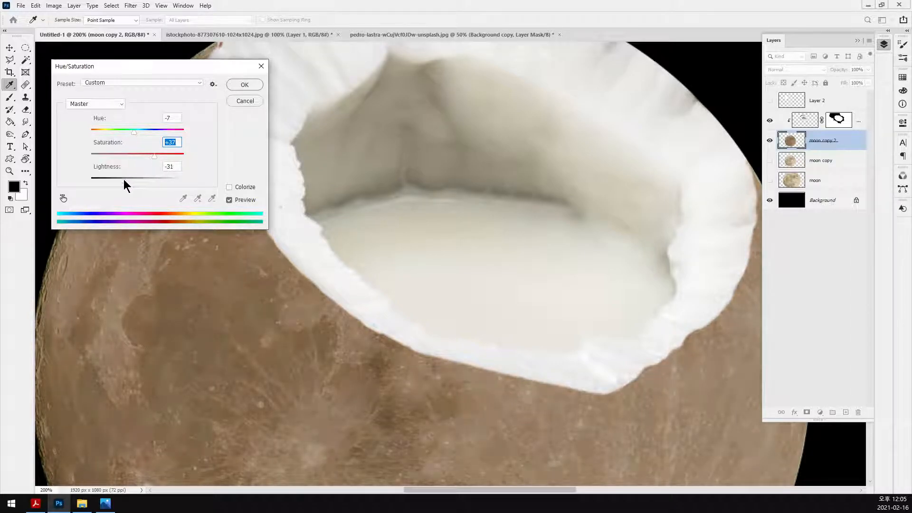
key("ctrl+minus")
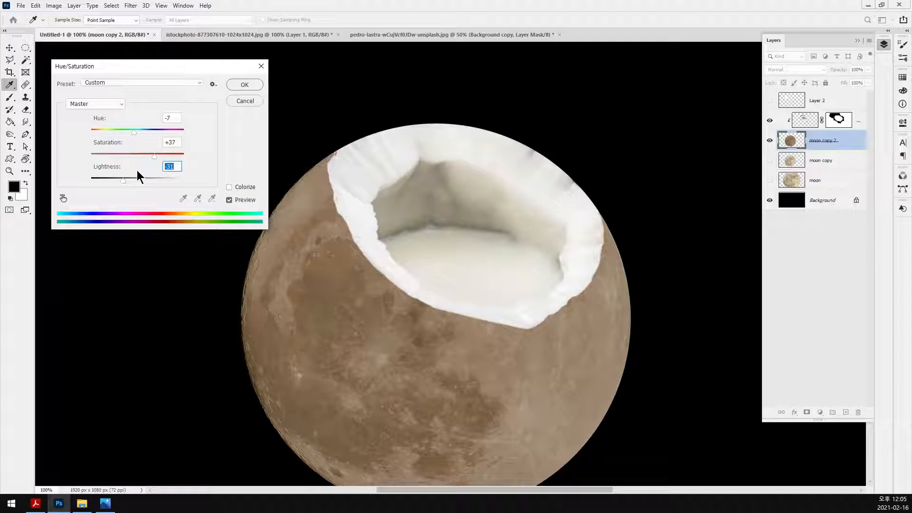
type("-28")
left_click(127, 178)
left_click(244, 85)
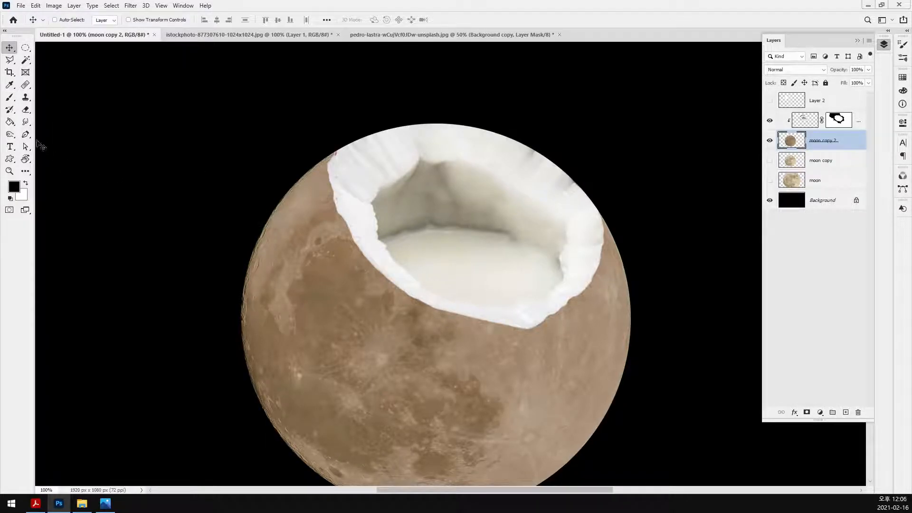
Step: Darken the brown moon's surface using the Burn Tool with Highlights range, 10% exposure and an enlarged soft brush
left_click(11, 135)
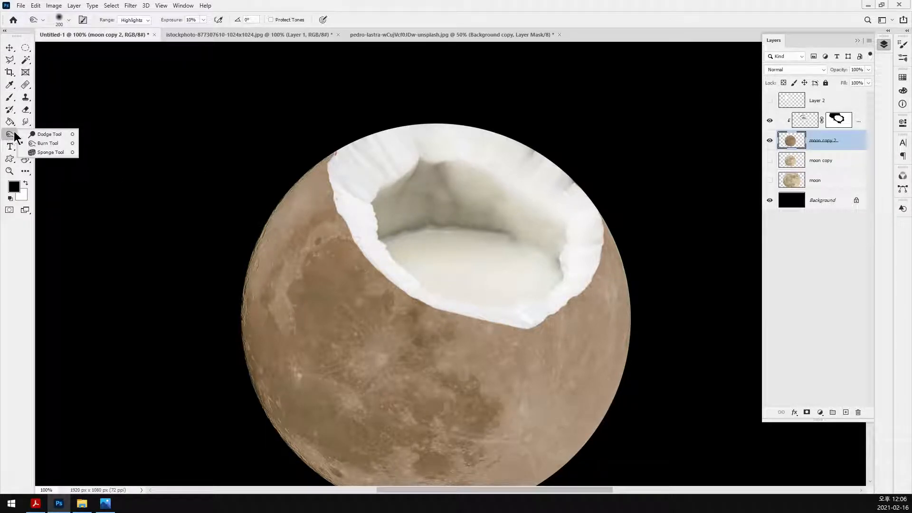
left_click(59, 139)
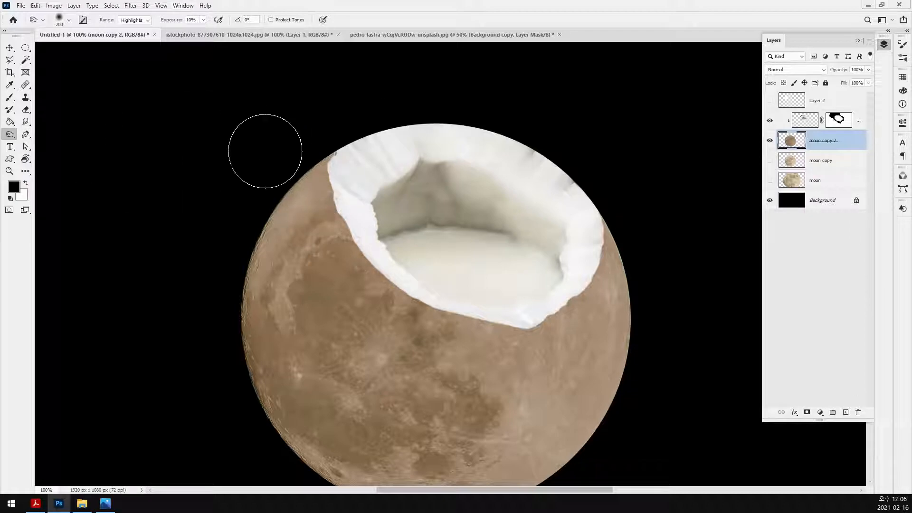
key("ctrl+minus")
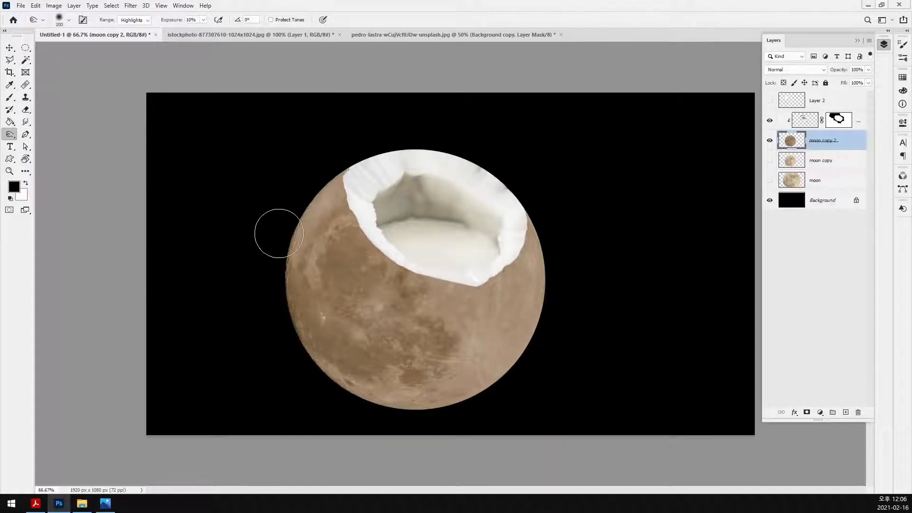
key("bracketright")
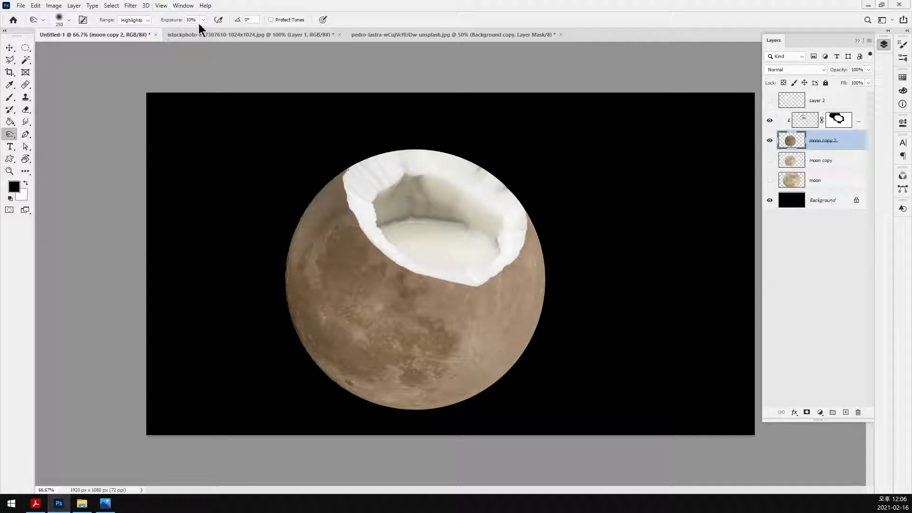
Step: Set the Burn Tool's range to Midtones and darken the moon's upper-left area beside the coconut opening
left_click(134, 20)
left_click(133, 35)
left_click_drag(339, 154, 318, 241)
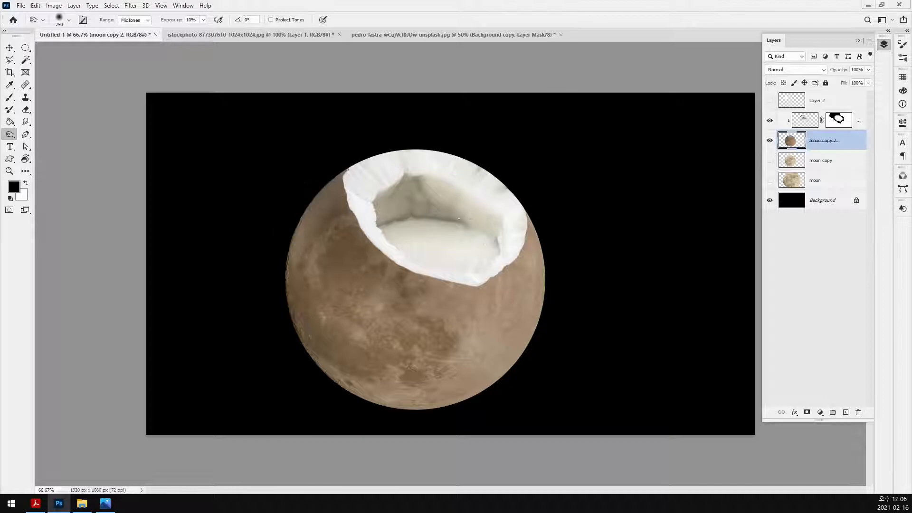
Step: Burn the moon's surface around the coconut opening, using a brush reduced to 40 px along the lower-left rim
mouse_move(534, 211)
left_mouse_down()
mouse_move(514, 246)
mouse_move(492, 239)
mouse_move(530, 228)
mouse_move(485, 274)
mouse_move(526, 234)
mouse_move(503, 209)
mouse_move(536, 234)
mouse_move(482, 269)
mouse_move(529, 196)
mouse_move(541, 243)
mouse_move(525, 186)
mouse_move(483, 215)
mouse_move(526, 206)
mouse_move(467, 277)
mouse_move(520, 210)
mouse_move(527, 249)
mouse_move(525, 217)
mouse_move(545, 219)
mouse_move(475, 268)
mouse_move(482, 278)
mouse_move(366, 257)
mouse_move(425, 278)
mouse_move(467, 275)
mouse_move(360, 267)
mouse_move(286, 217)
mouse_move(330, 229)
mouse_move(280, 251)
mouse_move(259, 306)
mouse_move(406, 276)
left_mouse_up()
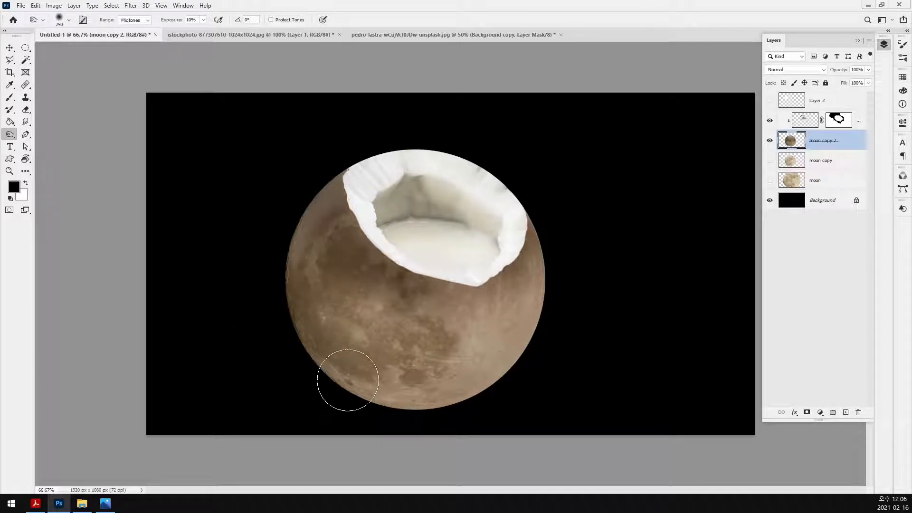
scroll(436, 285, "up", 2)
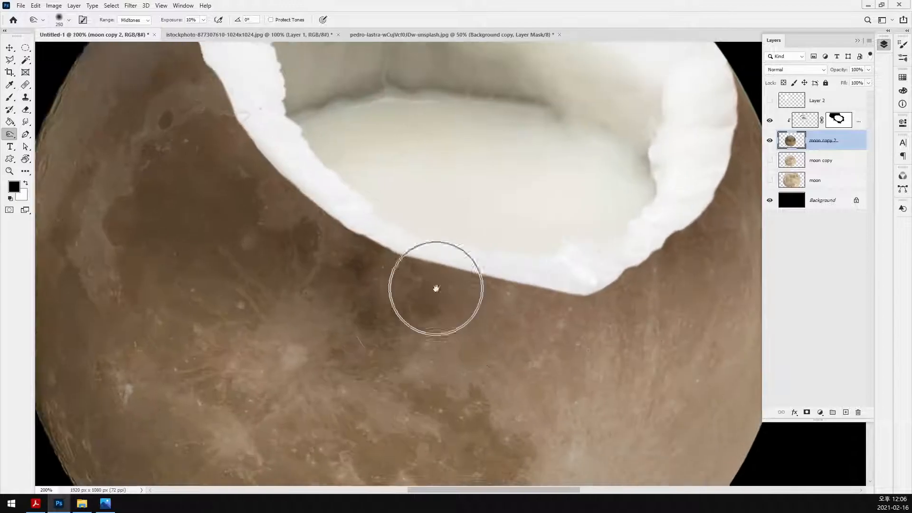
key("bracketleft")
key("bracketleft")
key("bracketleft")
key("bracketleft")
key("bracketleft")
key("bracketleft")
key("bracketleft")
key("bracketleft")
key("bracketleft")
key("bracketleft")
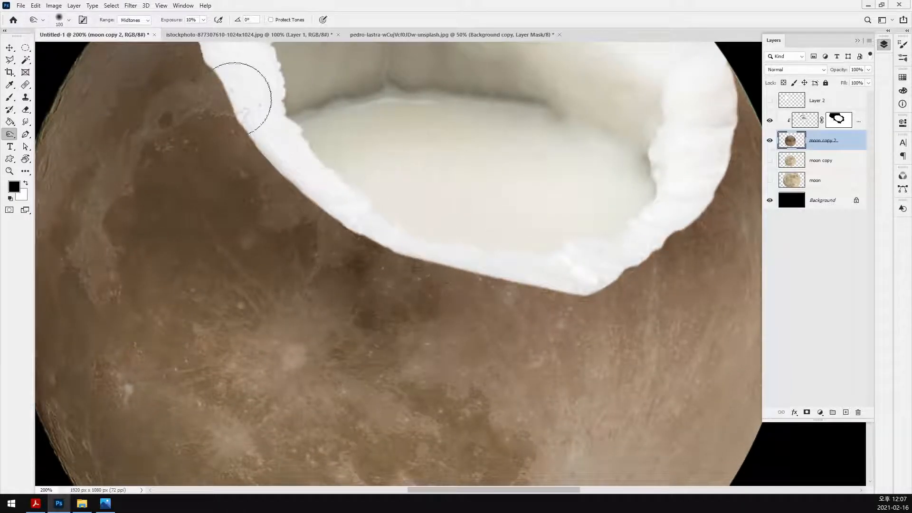
mouse_move(206, 70)
left_mouse_down()
mouse_move(247, 143)
mouse_move(363, 240)
mouse_move(435, 265)
mouse_move(617, 287)
mouse_move(493, 276)
left_mouse_up()
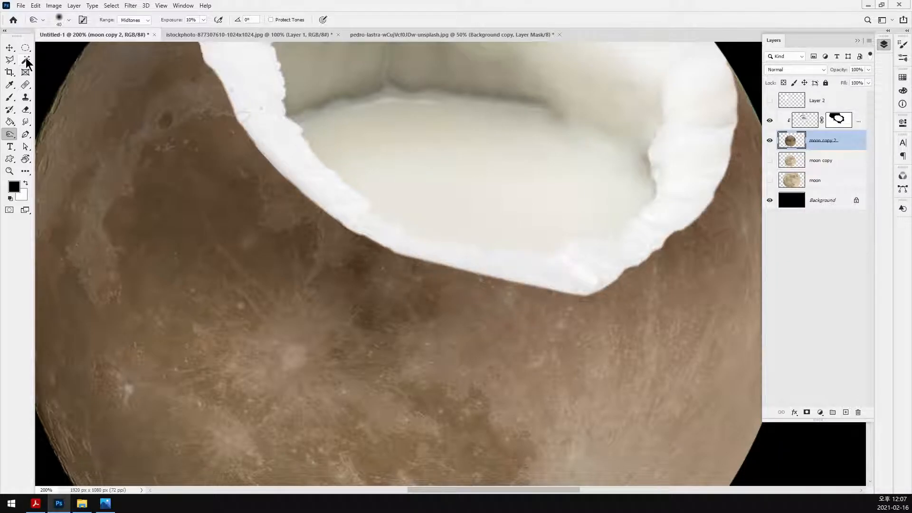
key("ctrl+minus")
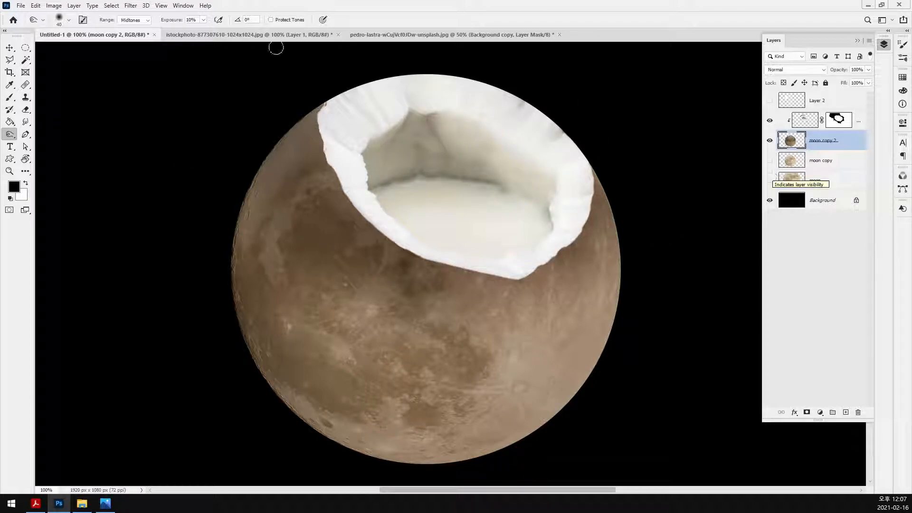
Step: Lighten parts of the moon's edge and surface using the Dodge Tool with Shadows range, 9% exposure and a 125 px brush
right_click(10, 134)
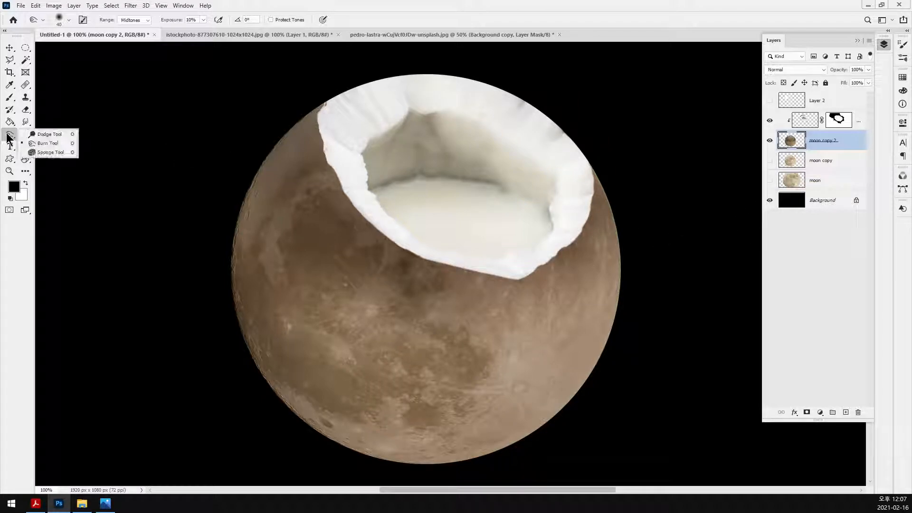
left_click(61, 134)
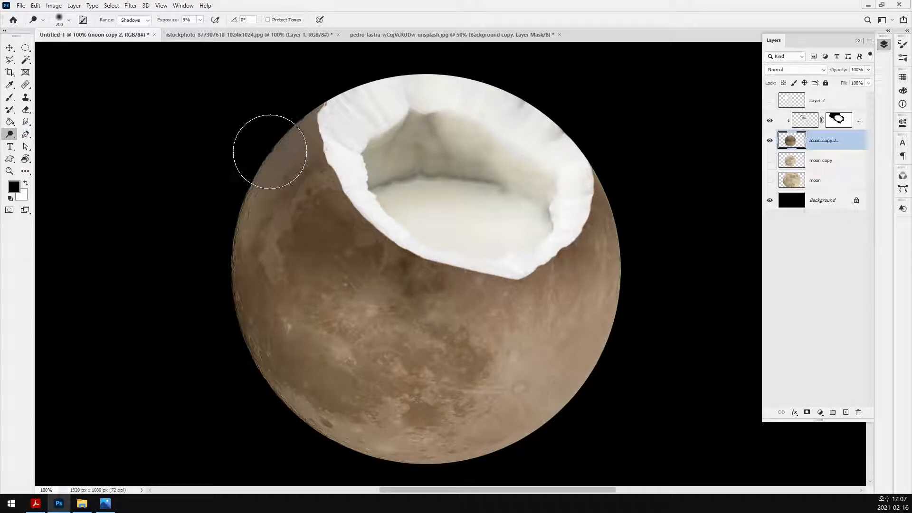
key("bracketleft")
key("bracketleft")
key("bracketleft")
mouse_move(312, 107)
left_mouse_down()
mouse_move(228, 208)
mouse_move(334, 110)
mouse_move(263, 161)
mouse_move(236, 202)
mouse_move(310, 124)
mouse_move(241, 160)
mouse_move(295, 122)
mouse_move(326, 113)
mouse_move(271, 136)
mouse_move(354, 102)
mouse_move(245, 158)
mouse_move(431, 95)
left_mouse_up()
mouse_move(623, 225)
left_mouse_down()
mouse_move(598, 336)
mouse_move(607, 233)
left_mouse_up()
mouse_move(482, 325)
left_mouse_down()
mouse_move(574, 327)
mouse_move(546, 405)
mouse_move(641, 332)
mouse_move(460, 394)
left_mouse_up()
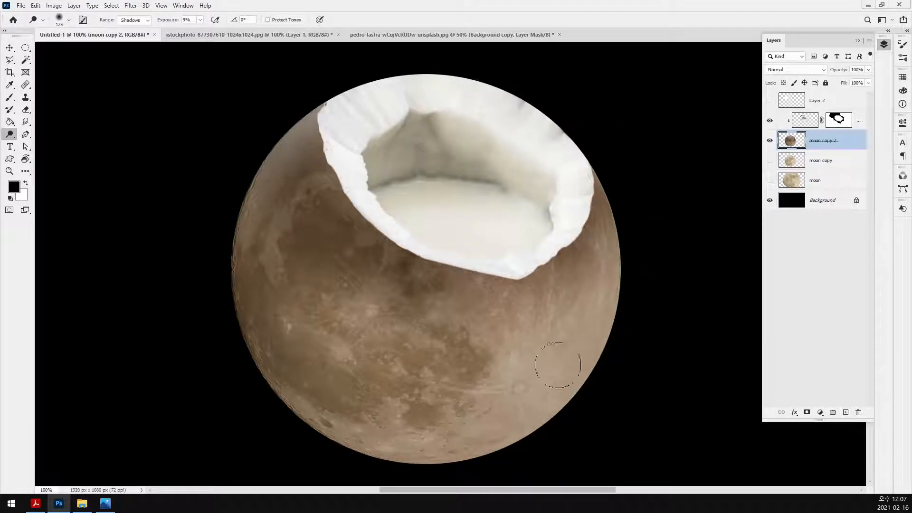
mouse_move(434, 281)
left_mouse_down()
mouse_move(538, 265)
mouse_move(444, 249)
mouse_move(459, 259)
mouse_move(555, 226)
mouse_move(492, 265)
mouse_move(566, 209)
mouse_move(464, 264)
mouse_move(522, 259)
mouse_move(410, 215)
mouse_move(271, 439)
mouse_move(264, 368)
mouse_move(300, 430)
mouse_move(237, 352)
mouse_move(222, 316)
mouse_move(301, 443)
mouse_move(224, 296)
mouse_move(301, 420)
mouse_move(339, 434)
mouse_move(222, 341)
mouse_move(288, 364)
mouse_move(435, 448)
mouse_move(346, 372)
mouse_move(388, 468)
left_mouse_up()
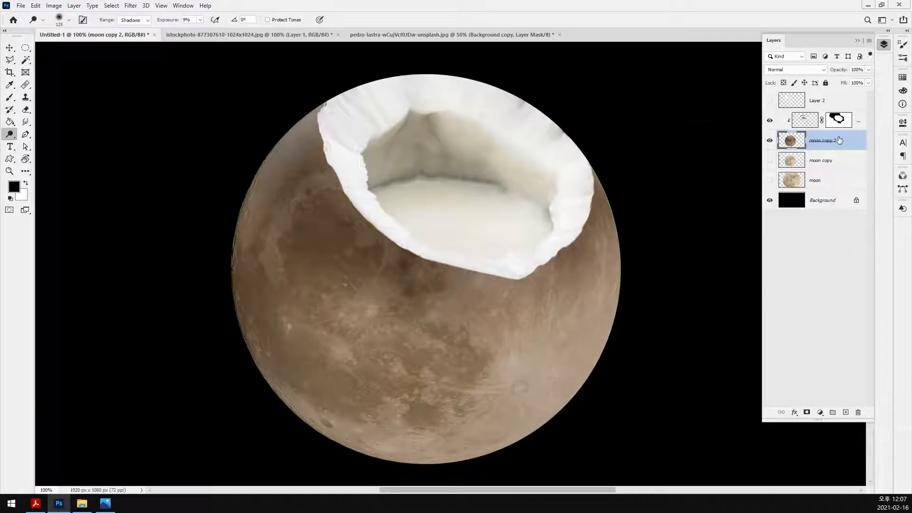
Step: Dodge the shadows on Layer 1 inside the coconut's hollow and along its upper-left rim
left_click(813, 122)
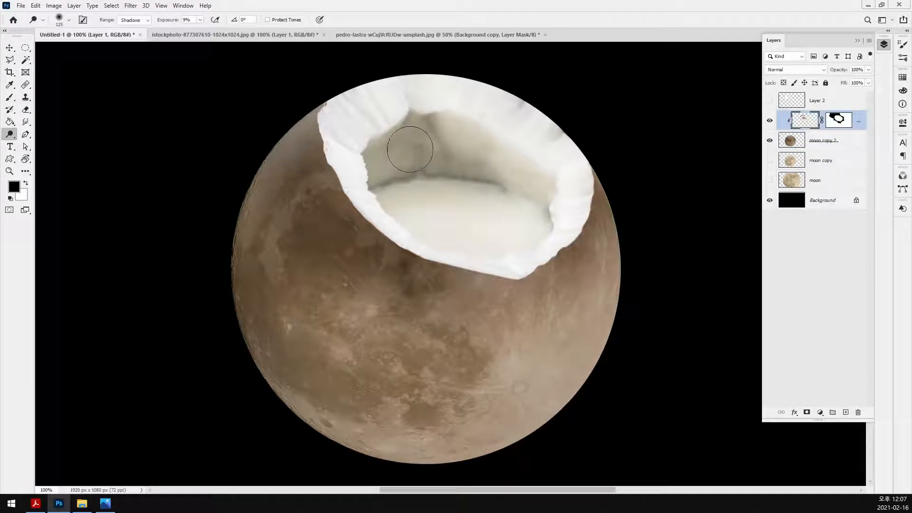
mouse_move(502, 184)
left_mouse_down()
mouse_move(550, 174)
mouse_move(561, 190)
mouse_move(561, 203)
mouse_move(507, 254)
mouse_move(376, 214)
mouse_move(367, 202)
mouse_move(414, 221)
mouse_move(484, 215)
mouse_move(435, 194)
mouse_move(491, 209)
mouse_move(397, 203)
left_mouse_up()
mouse_move(365, 113)
left_mouse_down()
mouse_move(351, 114)
mouse_move(378, 91)
left_mouse_up()
Step: Set the Dodge Tool's range to Highlights and brighten the coconut's rim and inner flesh
right_click(10, 134)
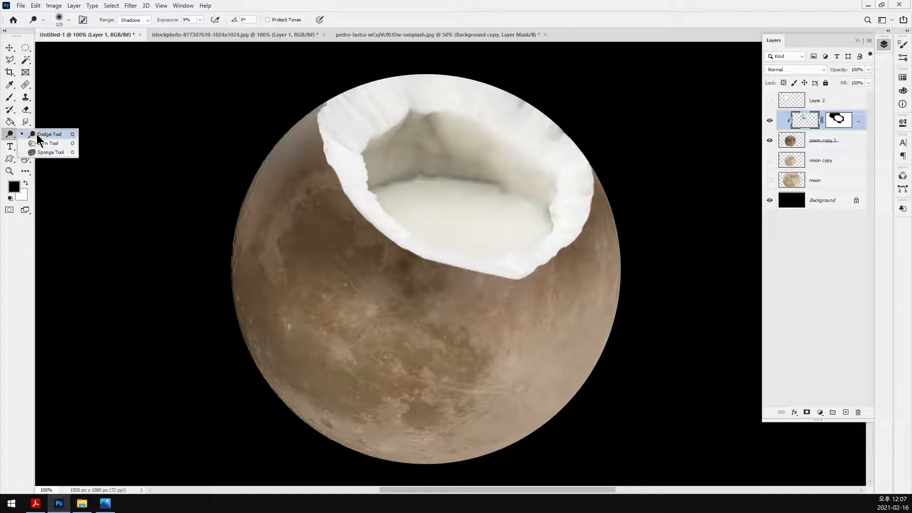
left_click(137, 21)
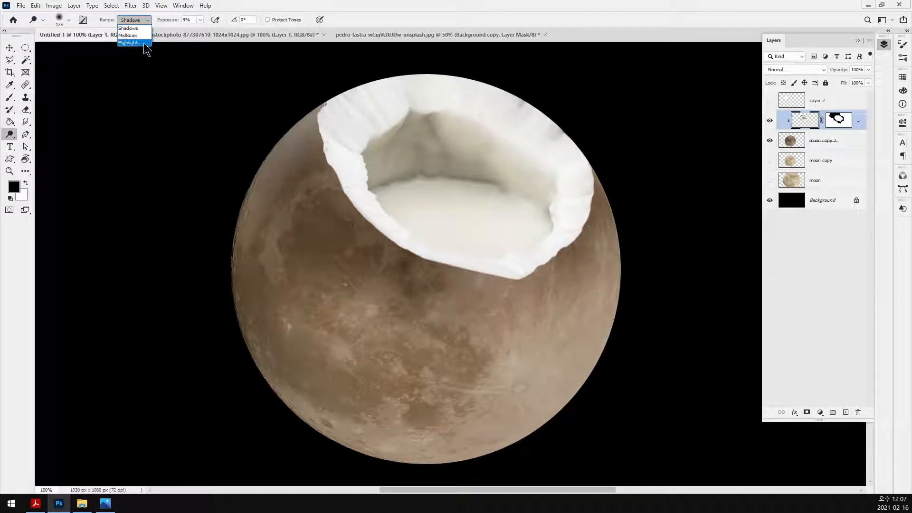
left_click(142, 45)
mouse_move(367, 118)
left_mouse_down()
mouse_move(383, 101)
mouse_move(446, 100)
left_mouse_up()
mouse_move(497, 267)
left_mouse_down()
mouse_move(515, 220)
mouse_move(472, 244)
mouse_move(517, 222)
mouse_move(409, 209)
mouse_move(389, 227)
mouse_move(488, 268)
mouse_move(551, 147)
left_mouse_up()
Step: Darken the coconut's hollow and upper rim using the Burn Tool with Highlights range, 10% exposure and a 90 px brush
left_click(9, 134)
left_click(39, 143)
left_click(136, 20)
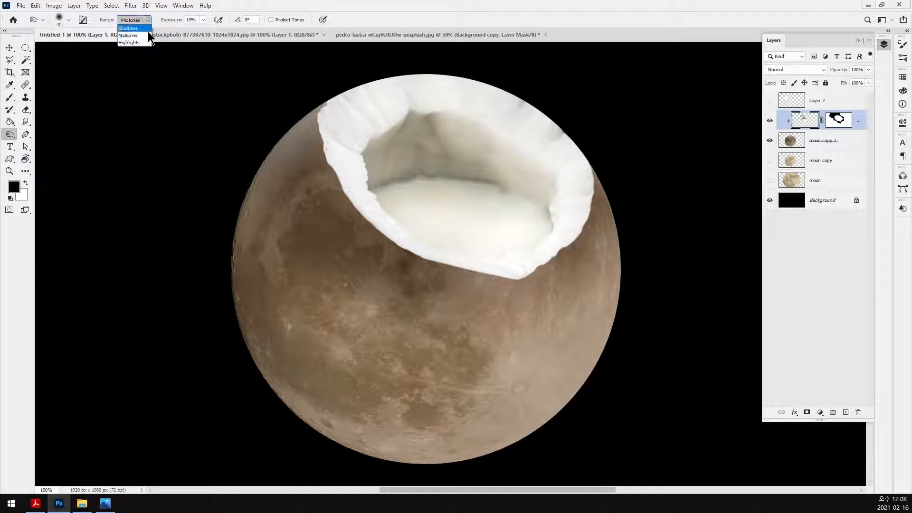
left_click(141, 41)
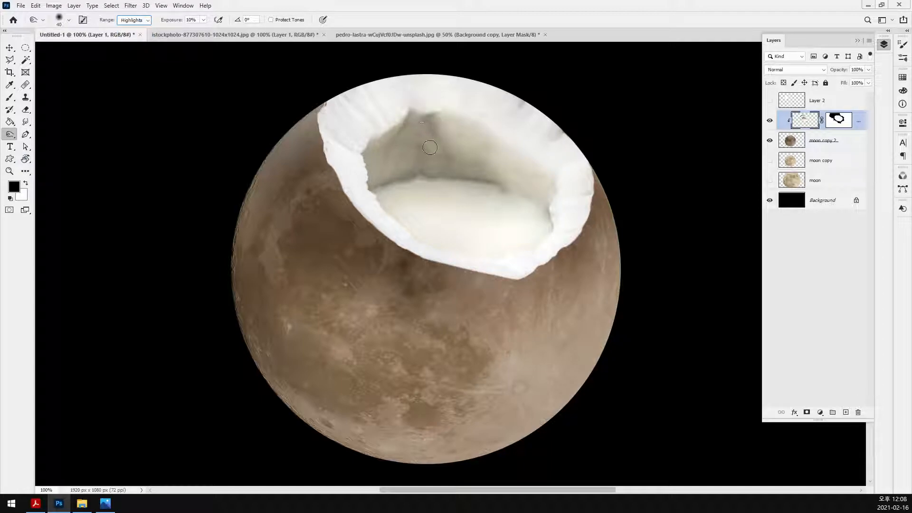
key("bracketright")
key("bracketright")
key("bracketright")
key("bracketright")
key("bracketright")
mouse_move(463, 164)
left_mouse_down()
mouse_move(484, 176)
mouse_move(369, 180)
mouse_move(385, 191)
mouse_move(481, 191)
mouse_move(411, 188)
mouse_move(375, 216)
mouse_move(477, 181)
mouse_move(550, 215)
mouse_move(483, 235)
left_mouse_up()
mouse_move(343, 88)
left_mouse_down()
mouse_move(413, 104)
mouse_move(380, 145)
mouse_move(379, 165)
mouse_move(411, 209)
mouse_move(543, 179)
mouse_move(537, 227)
mouse_move(603, 189)
left_mouse_up()
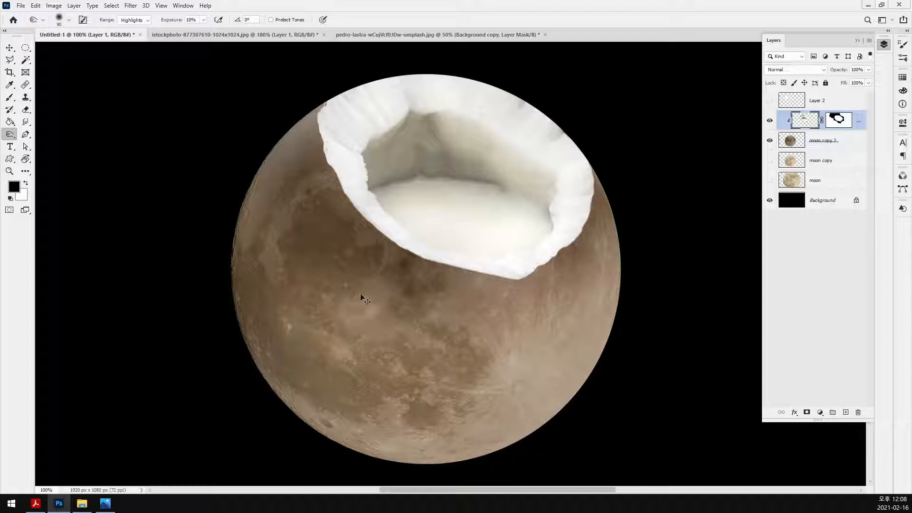
Step: Try blend modes such as Darker Color, Linear Light, Subtract and Luminosity on the coconut layer, and return it to Normal
key("ctrl+minus")
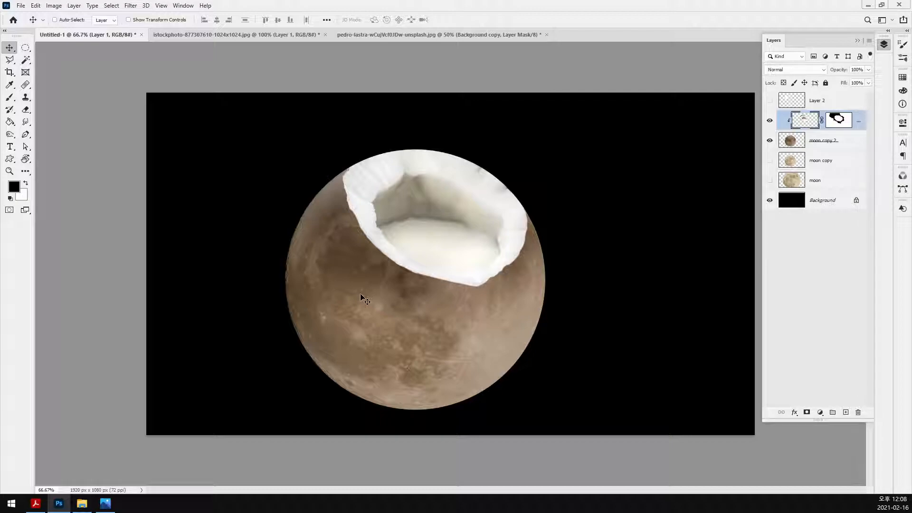
left_click(818, 72)
left_click(814, 84)
key("Down")
key("Down")
key("Down")
key("Down")
key("Down")
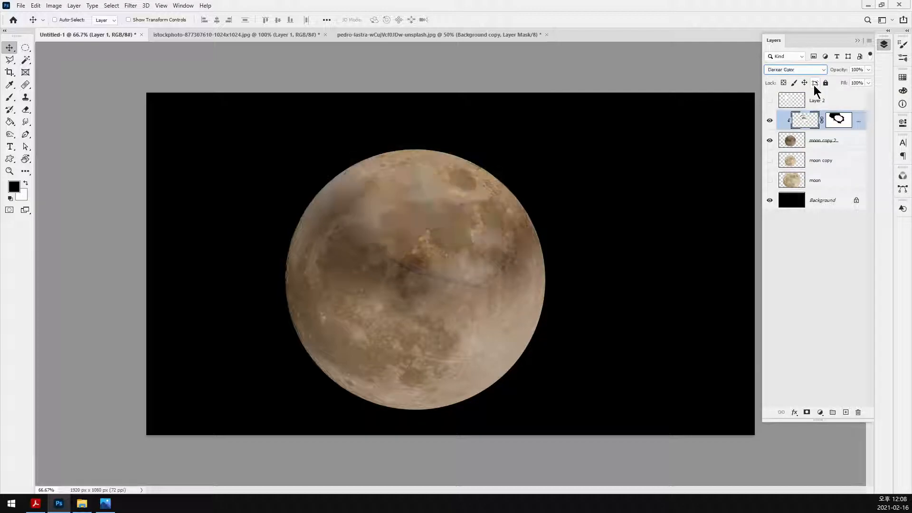
key("Down")
key("Down")
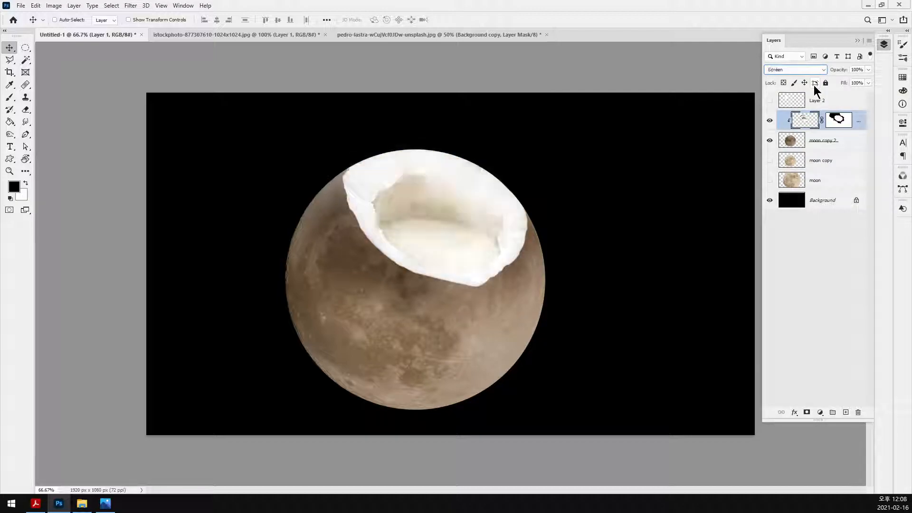
key("Down")
key("Up")
key("Down")
key("Down")
key("Down")
key("Down")
key("Down")
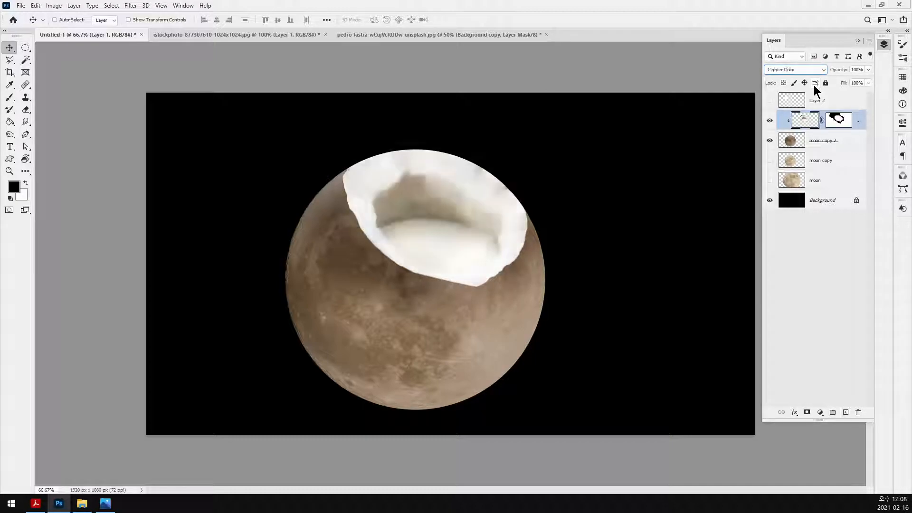
key("Down")
key("Down")
key("Down")
key("Down")
key("Down")
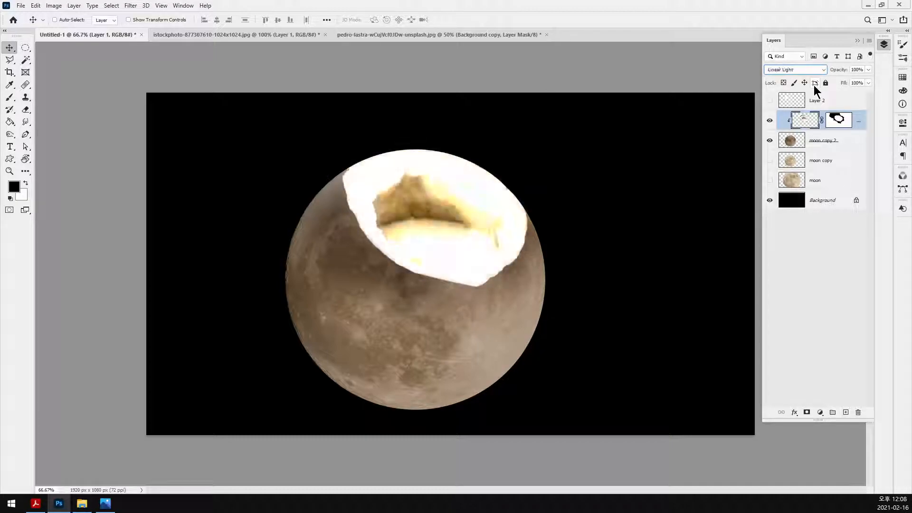
key("Down")
key("Down")
key("Down")
key("Down")
key("Down")
key("Down")
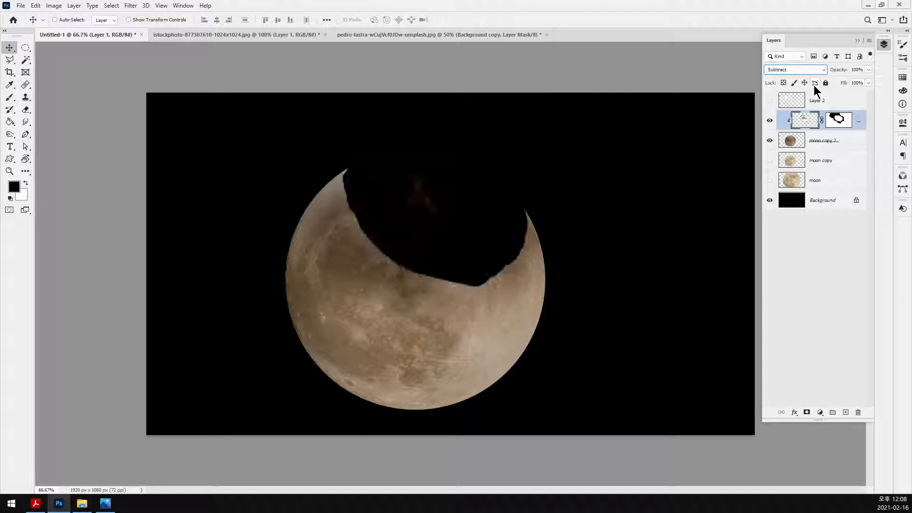
key("Down")
key("Down")
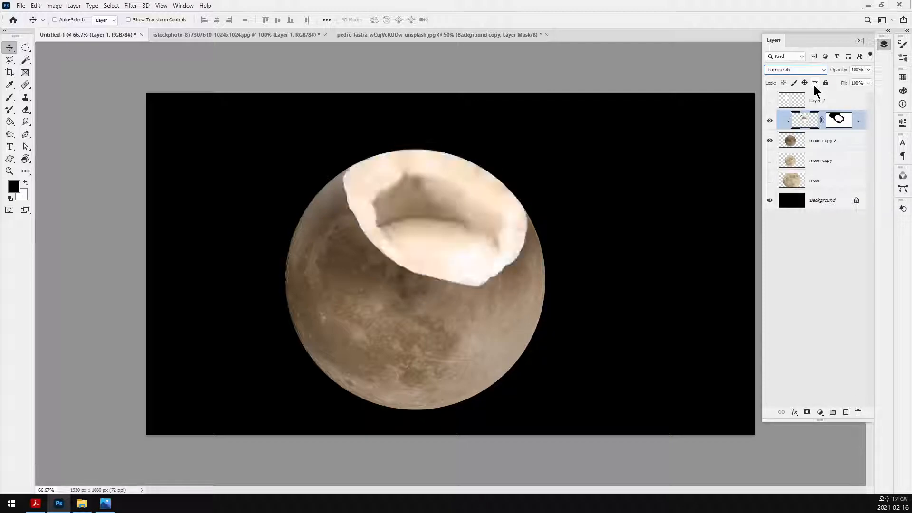
key("Up")
key("Up")
key("Up")
key("Up")
key("Up")
key("Up")
key("Up")
key("Up")
key("Up")
key("Up")
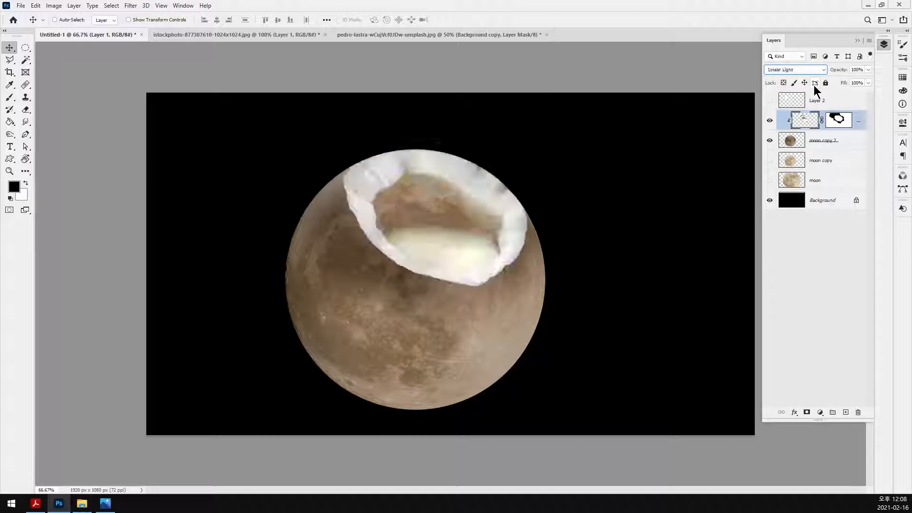
key("Up")
key("Up")
key("Up")
key("Up")
key("Up")
key("Up")
key("Up")
key("Up")
key("Up")
key("Up")
key("Up")
key("Up")
key("Up")
key("Up")
key("Up")
key("Up")
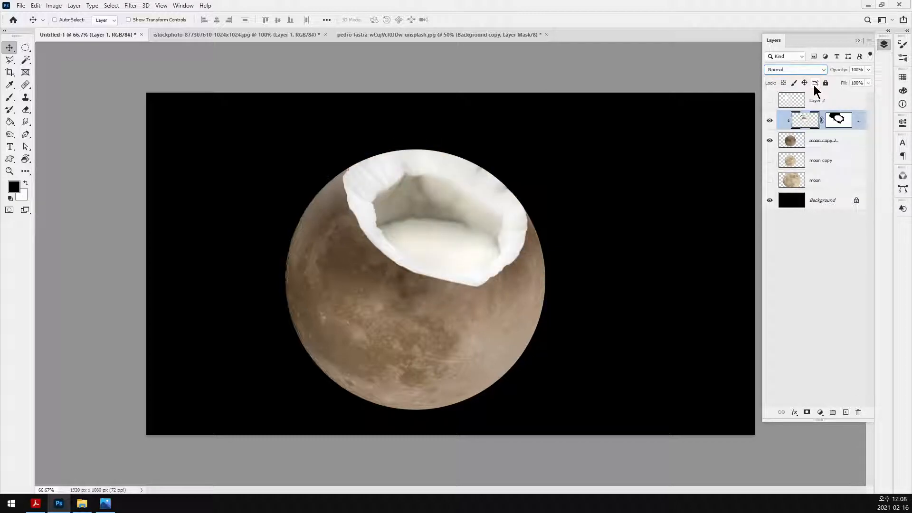
Step: Set the coconut layer's blend mode to Screen
key("Down")
key("Down")
key("Down")
key("Down")
key("Down")
key("Down")
key("Down")
key("Down")
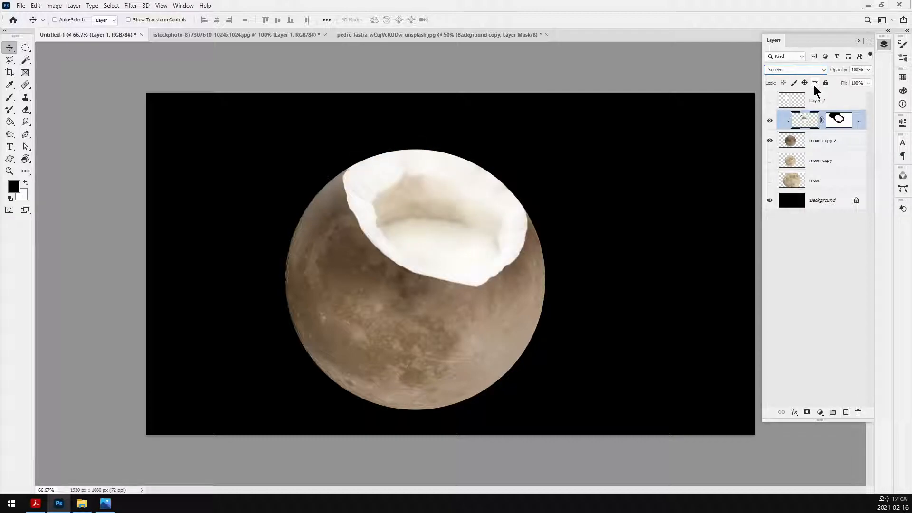
key("Return")
Step: Duplicate the Screen-mode coconut layer and clip the copy to the moon copy 2 layer
left_click(431, 235, "ctrl")
left_click(431, 235, "ctrl")
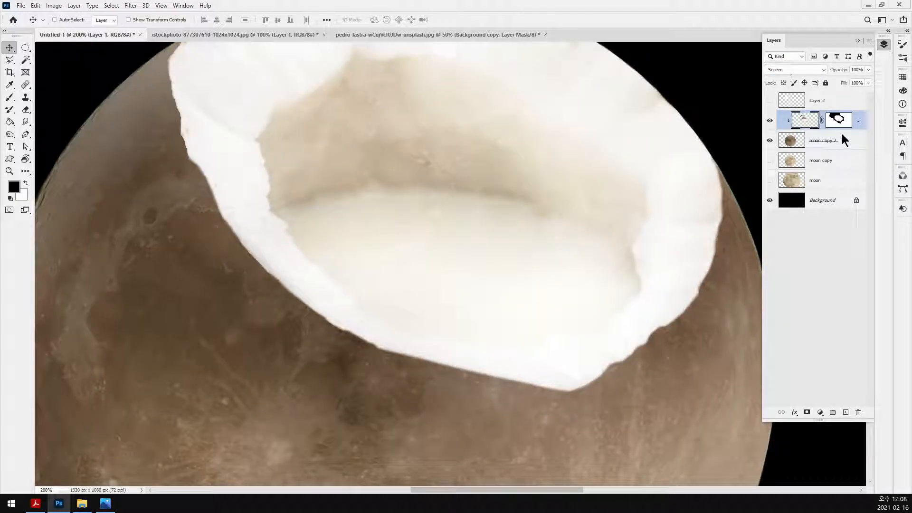
key("ctrl+j")
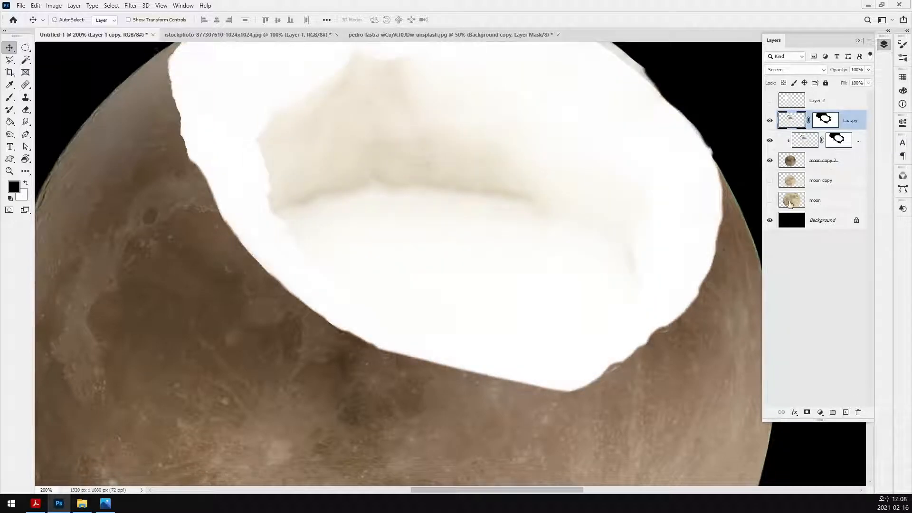
scroll(611, 338, "up", 1)
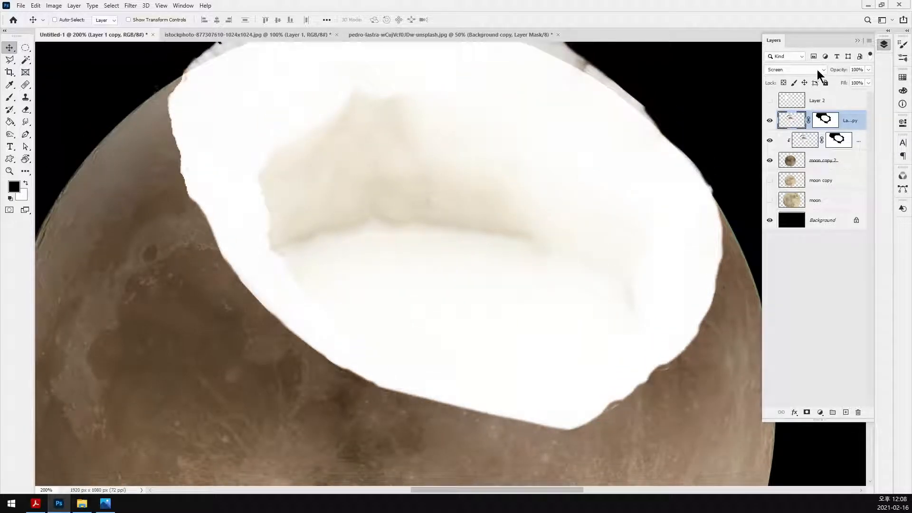
left_click(778, 127, "alt")
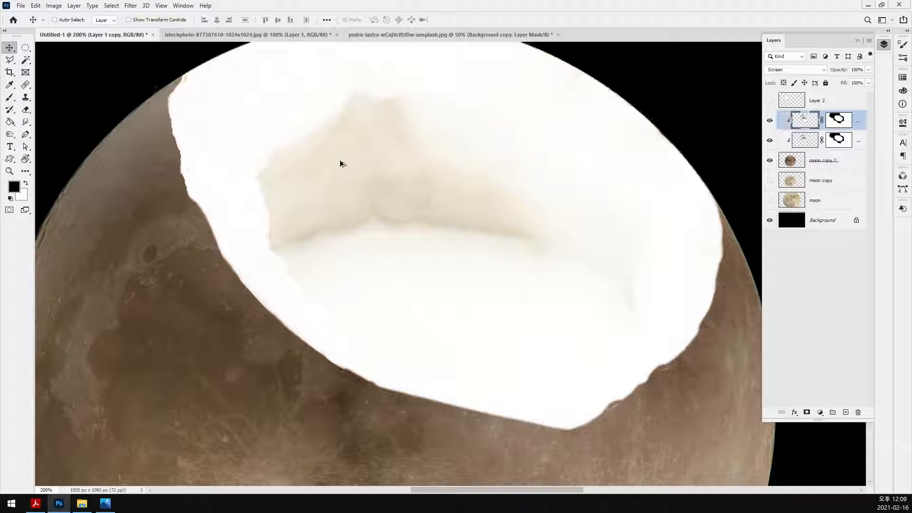
Step: Set the duplicated coconut layer's blend mode to Normal and lower its opacity to about 79%
key("ctrl+minus")
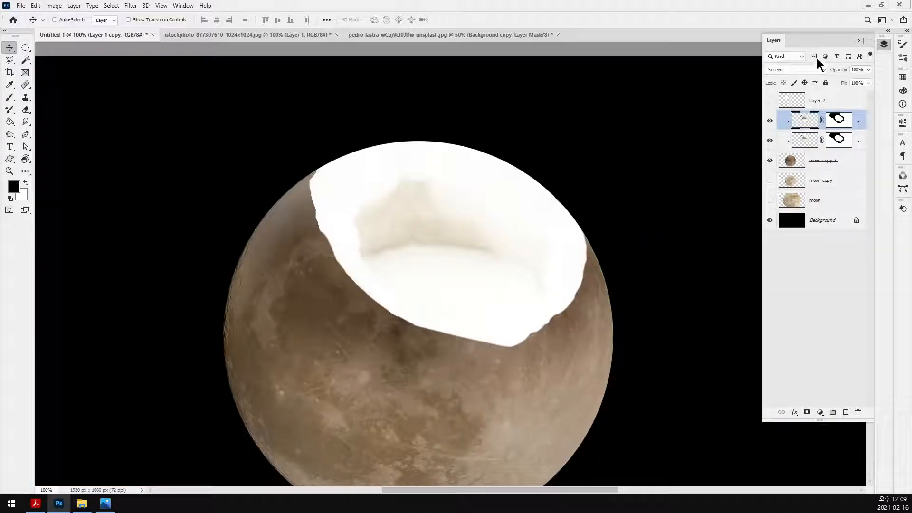
left_click(815, 69)
left_click(796, 78)
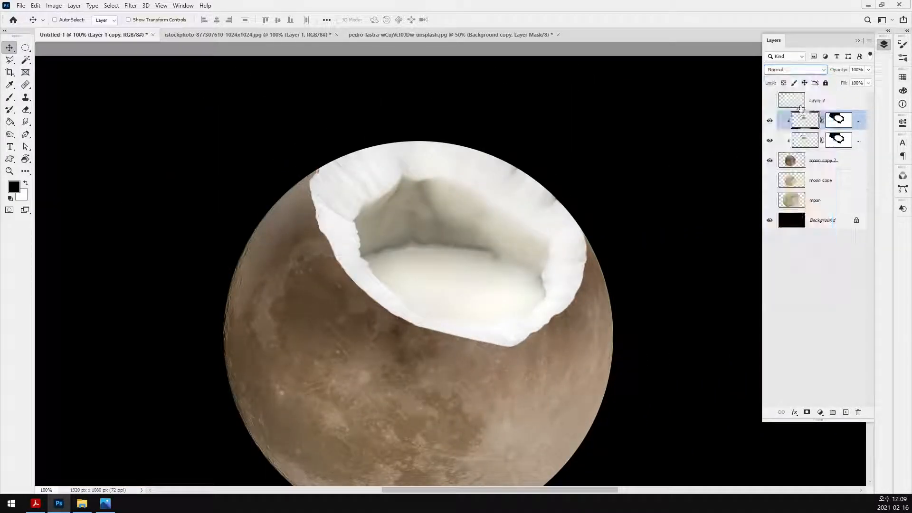
left_click(868, 70)
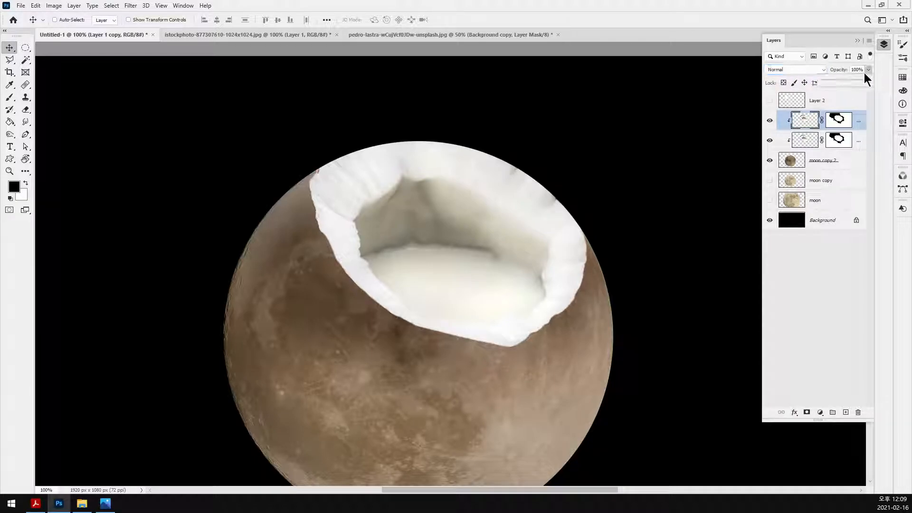
left_click_drag(867, 82, 855, 88)
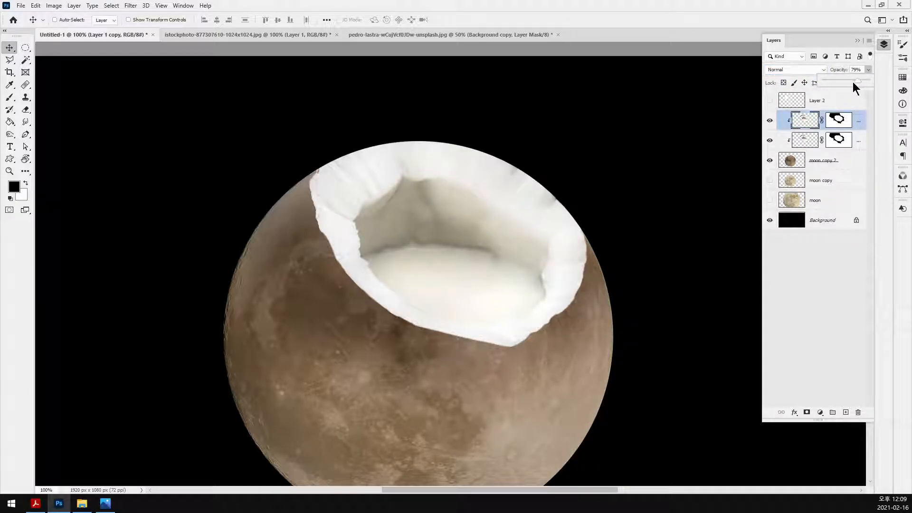
Step: Check the blend modes and opacities of the two clipped coconut layers, the moon copy 2 layer and the background
left_click(841, 321)
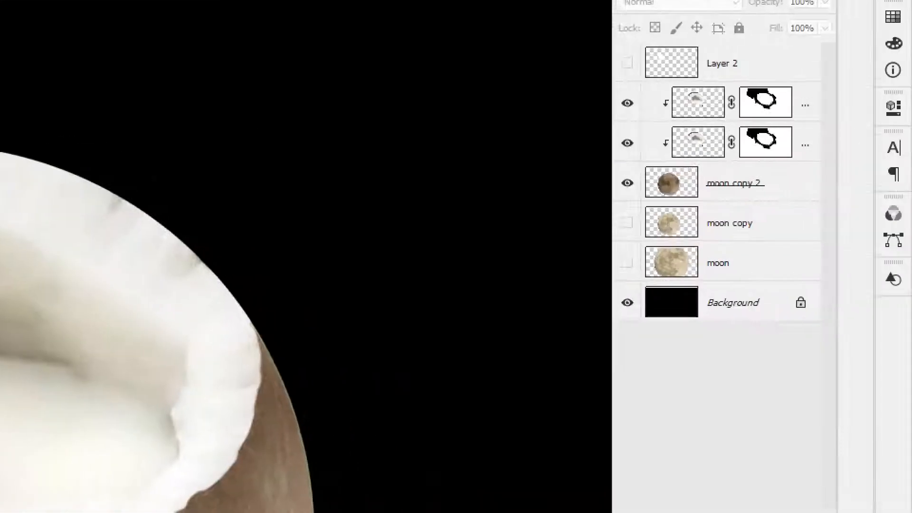
left_click(662, 144)
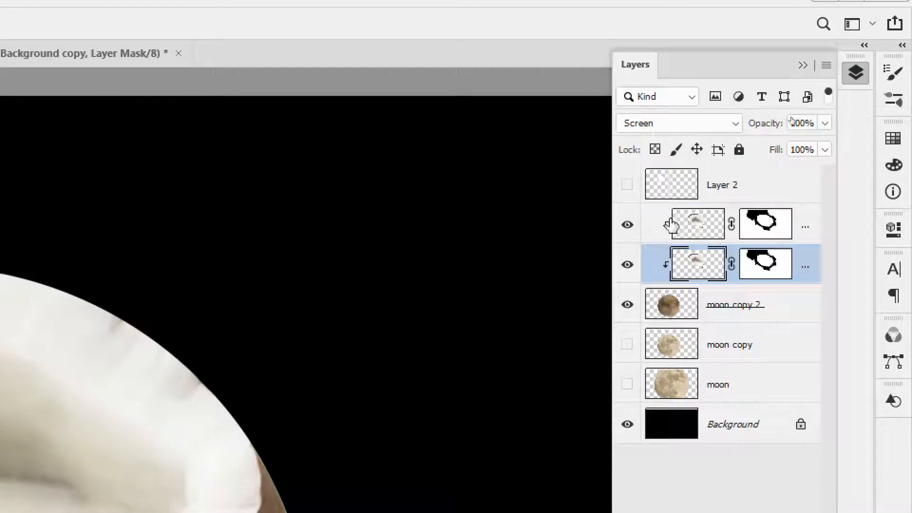
left_click(651, 229)
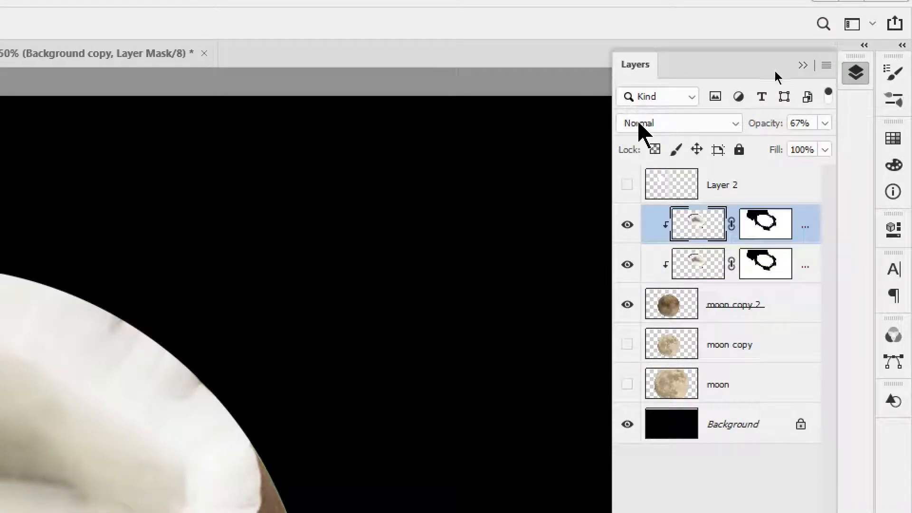
key("ctrl")
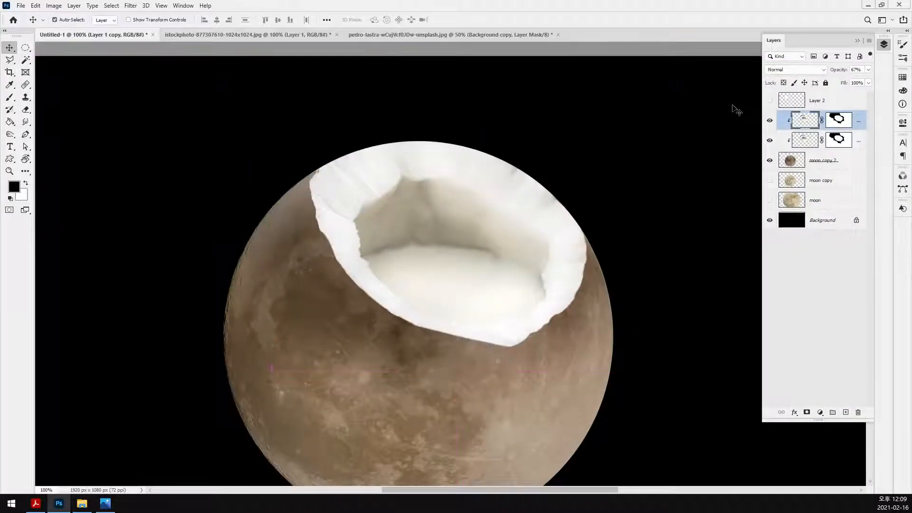
key("ctrl+minus")
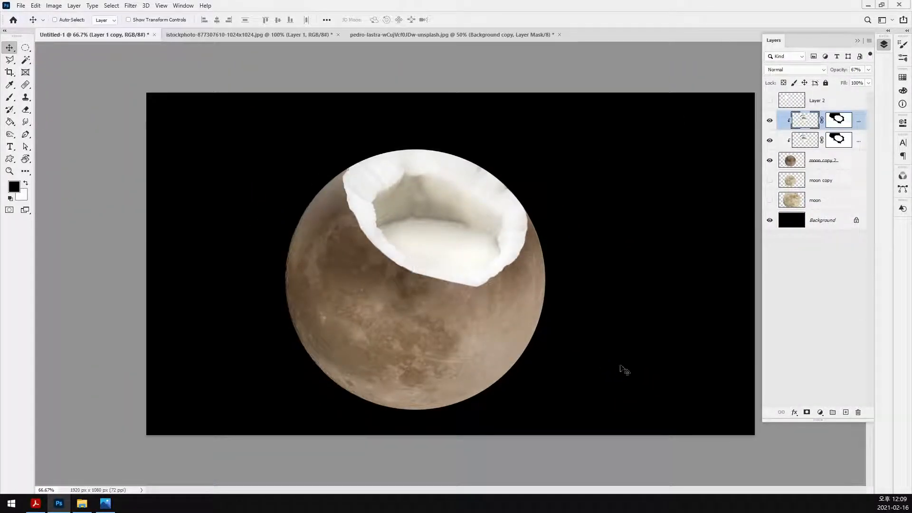
left_click(844, 347)
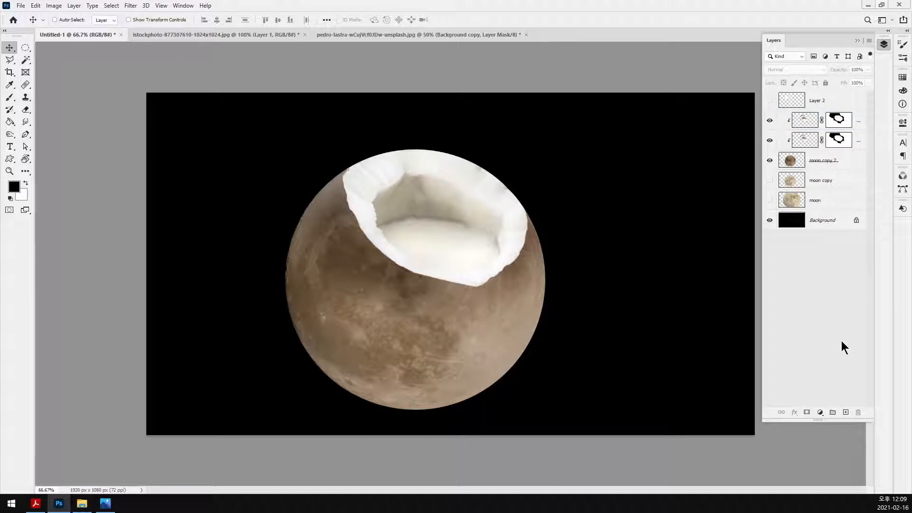
left_click(829, 163)
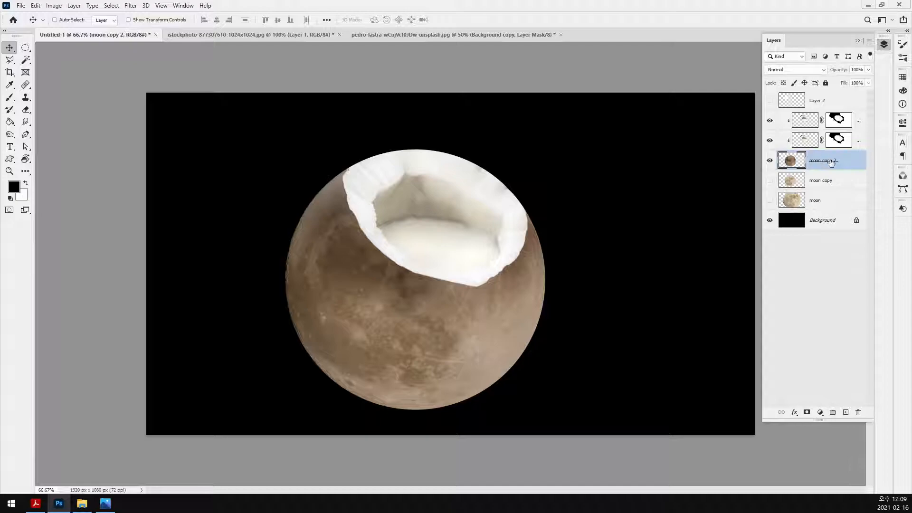
left_click(839, 224)
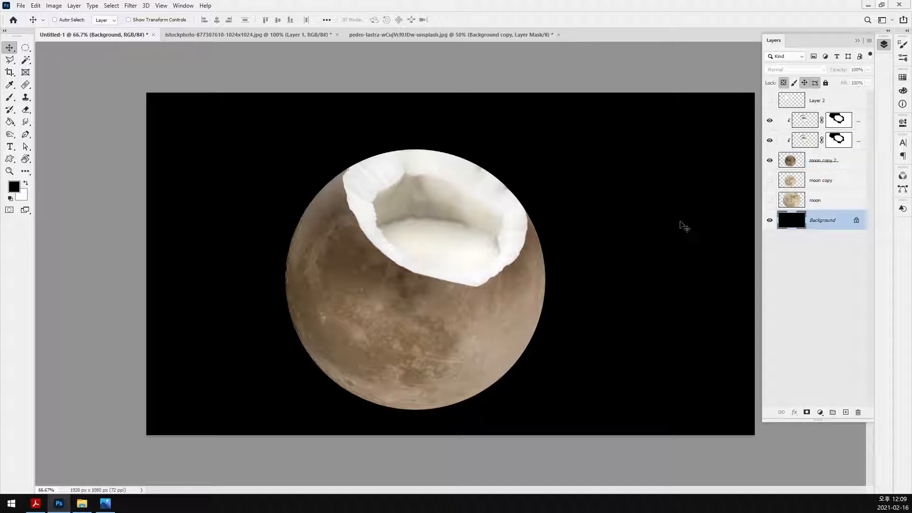
left_click(843, 163)
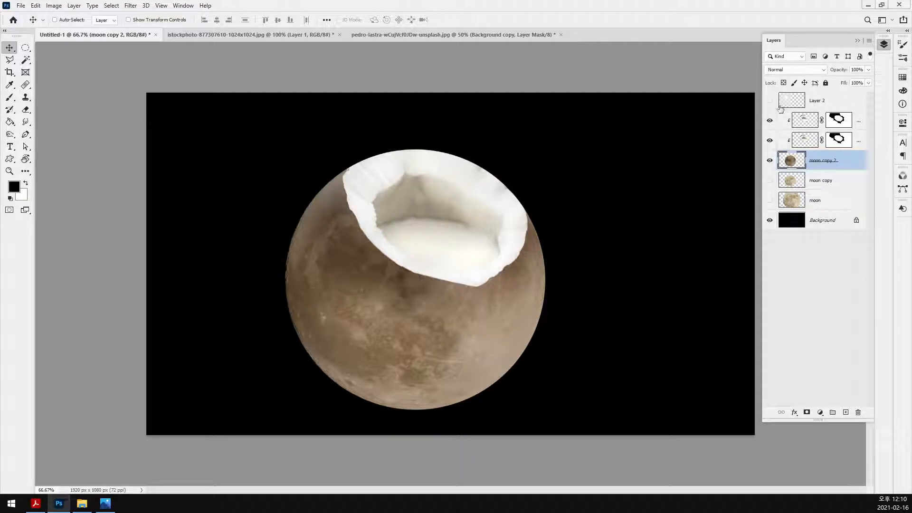
Step: Delete the hidden Layer 2 and add a new top layer filled with white
left_click(829, 102)
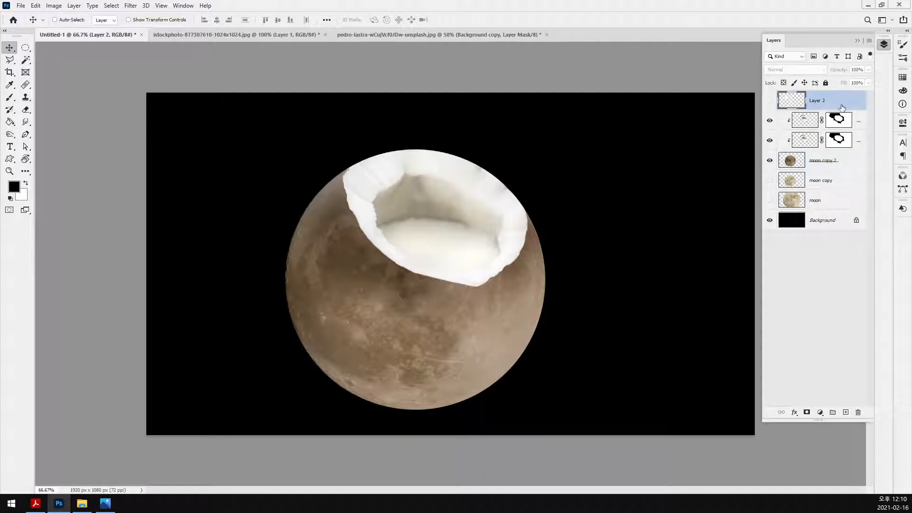
key("Delete")
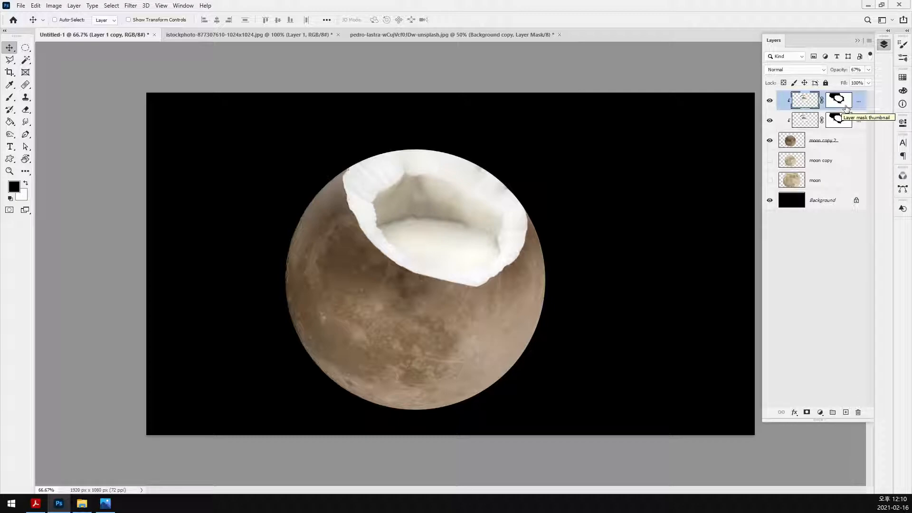
left_click(845, 412)
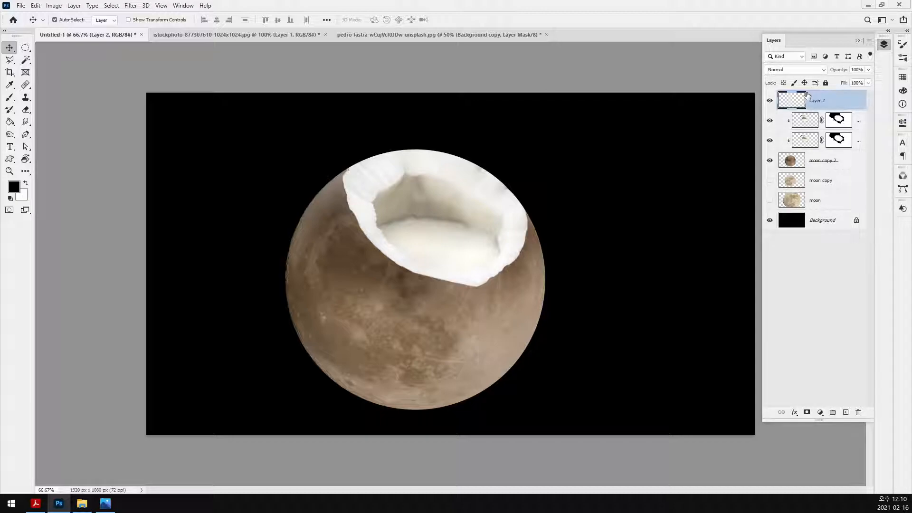
key("ctrl+BackSpace")
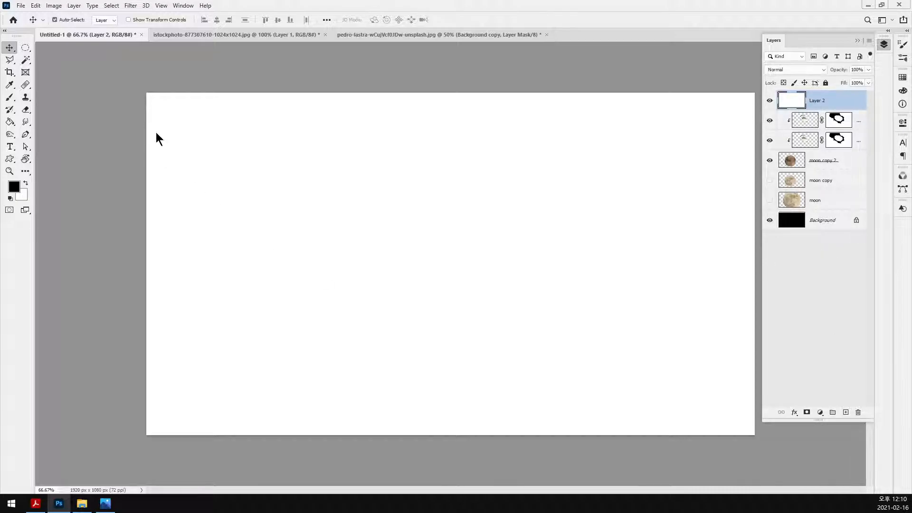
Step: Start saving the document under a new name and create a folder named work inside the 08_달 folder
key("ctrl+shift+s")
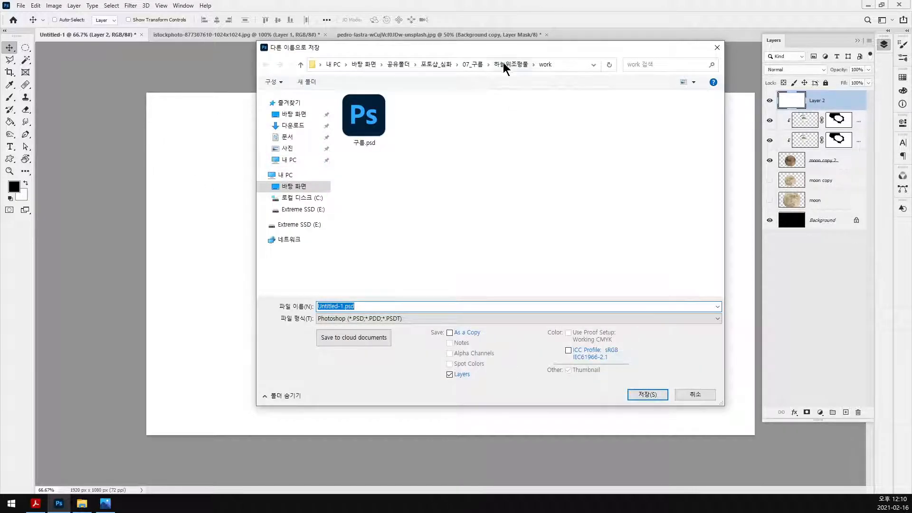
left_click(440, 65)
double_click(642, 131)
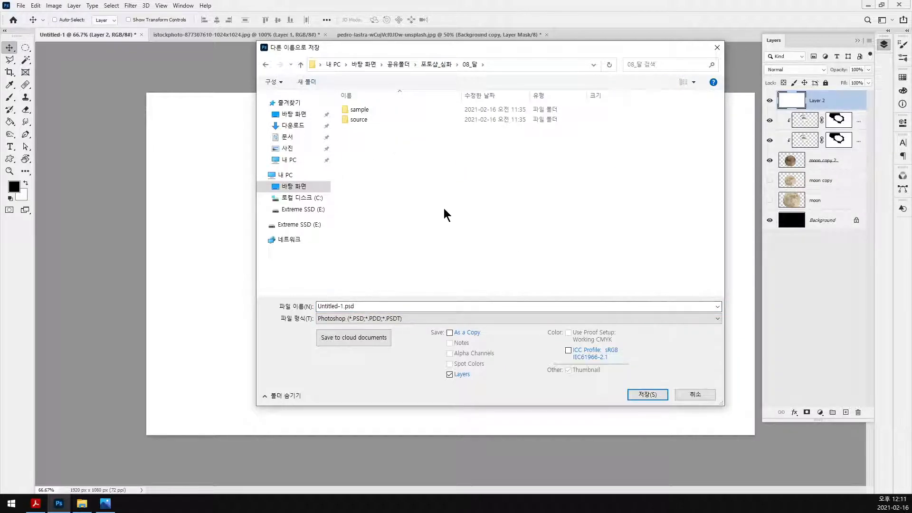
key("ctrl+shift+n")
type("work")
key("Return")
key("Return")
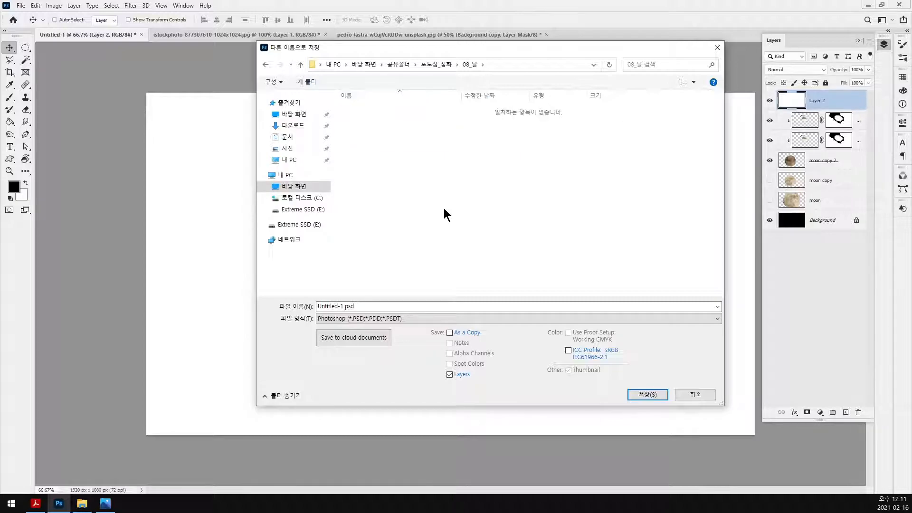
Step: Save the document in the work folder as a Photoshop file named moon_coconut
left_click(455, 308)
type("moon_coconut")
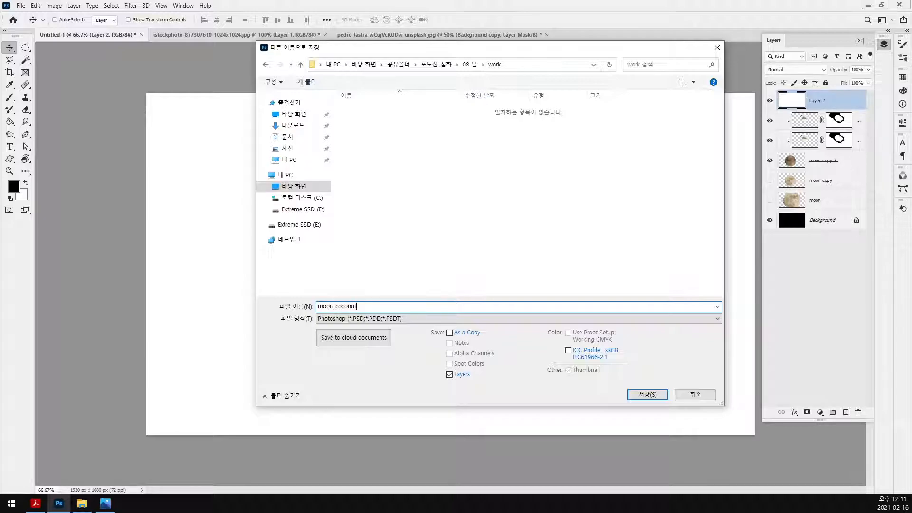
key("Return")
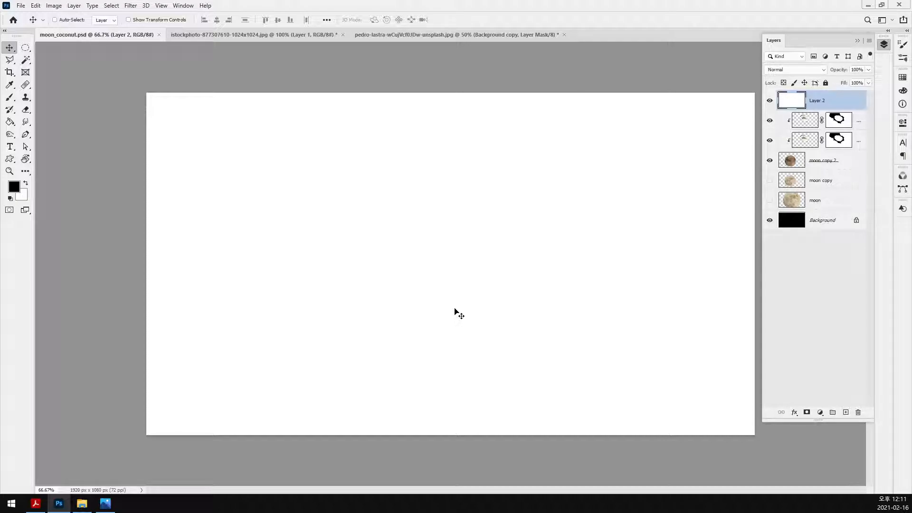
Step: Fill the white top layer with black and save the document
key("alt+BackSpace")
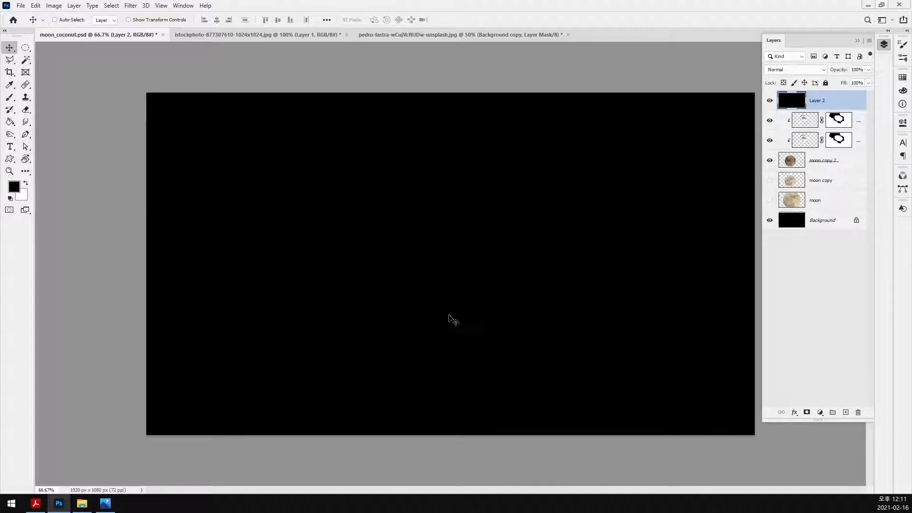
key("ctrl")
key("ctrl+s")
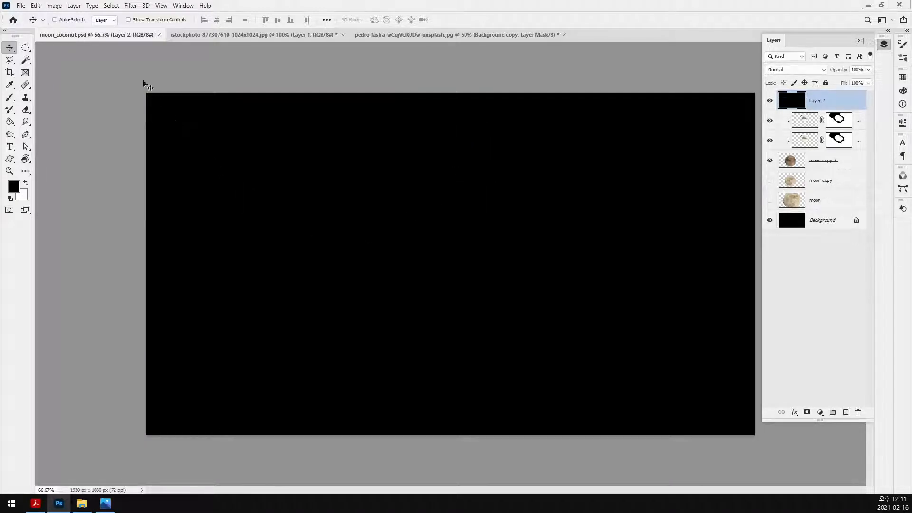
Step: Render a 50-300mm Zoom Lens Flare with reduced brightness on the lower-left area of the black layer
left_click(131, 6)
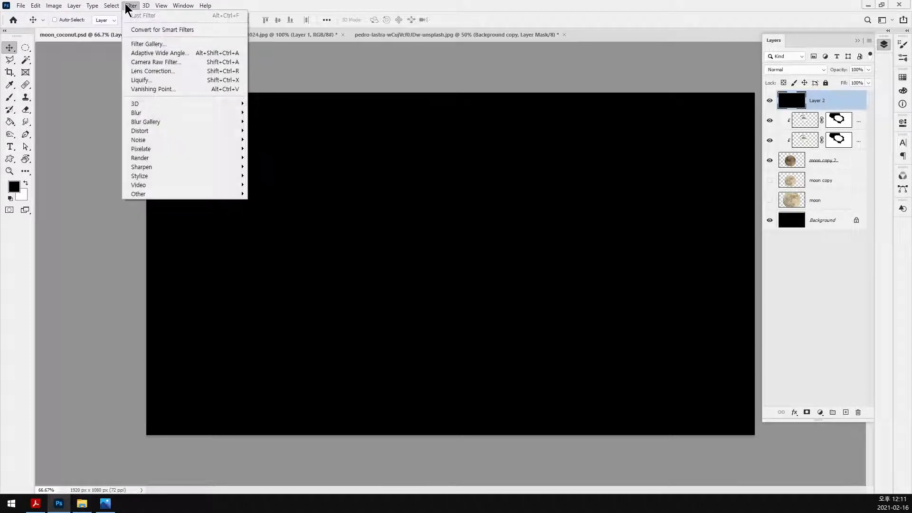
mouse_move(111, 7)
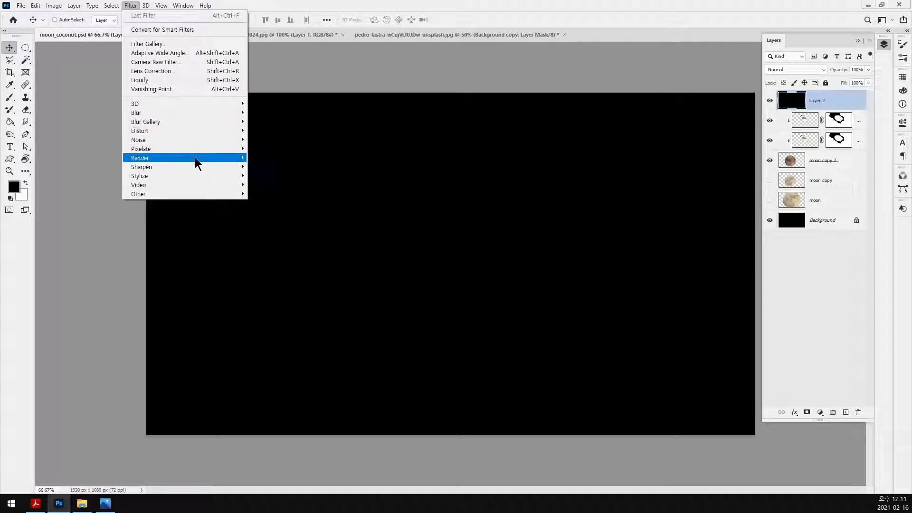
mouse_move(195, 158)
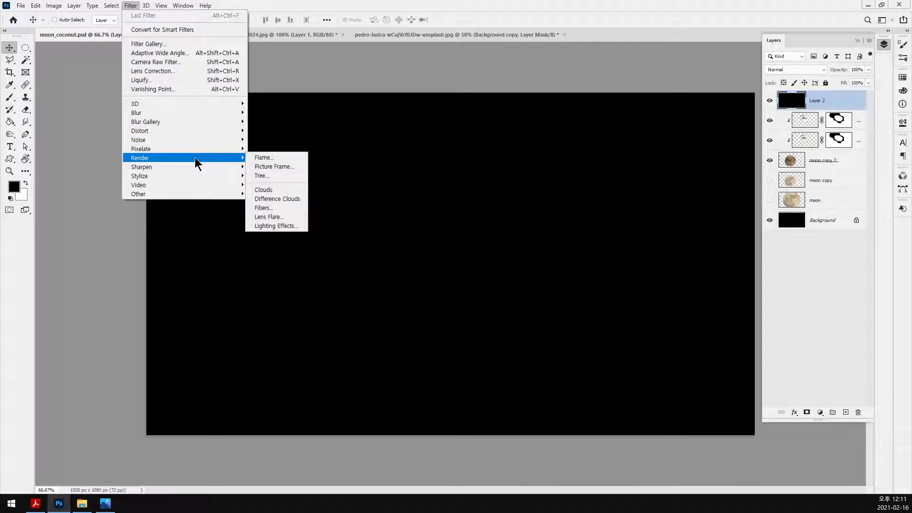
left_click(290, 217)
mouse_move(302, 173)
left_mouse_down()
mouse_move(306, 184)
mouse_move(293, 188)
left_mouse_up()
left_click_drag(296, 264, 280, 262)
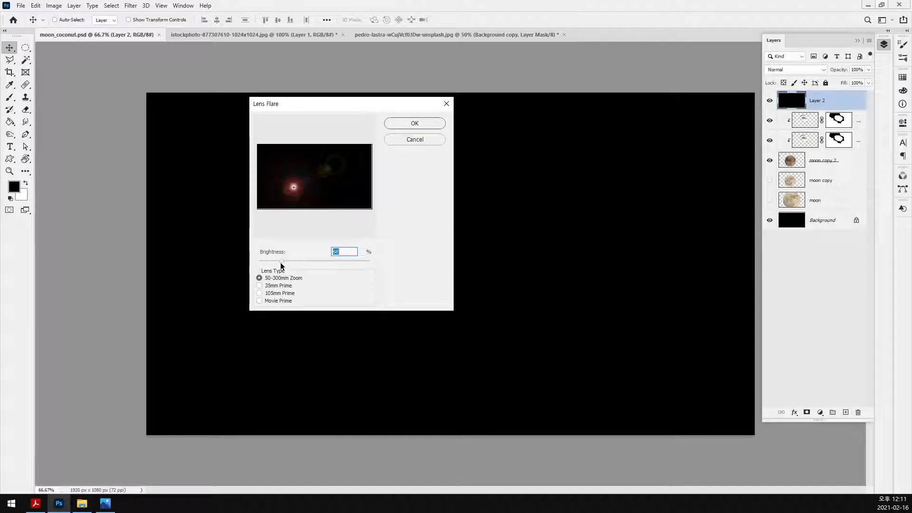
left_click(419, 124)
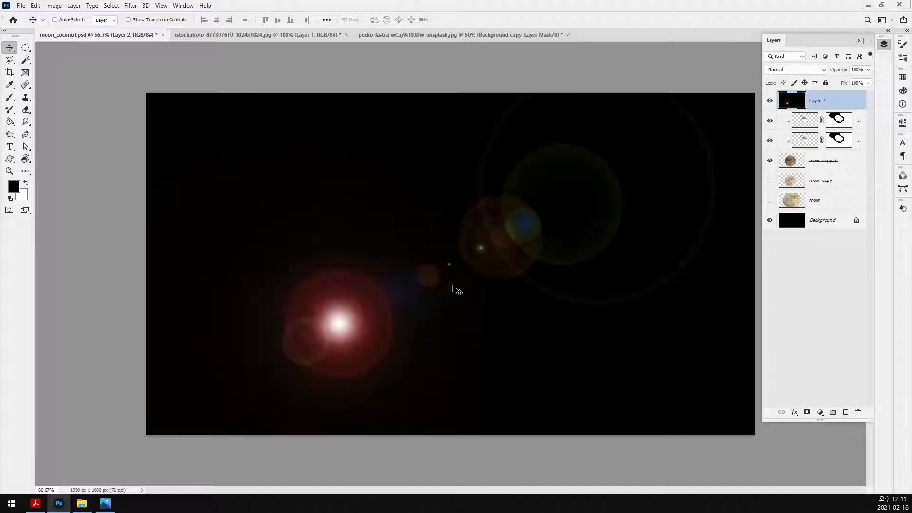
Step: Try the Screen blend mode on the lens flare layer and change it to Linear Dodge (Add)
left_click(811, 71)
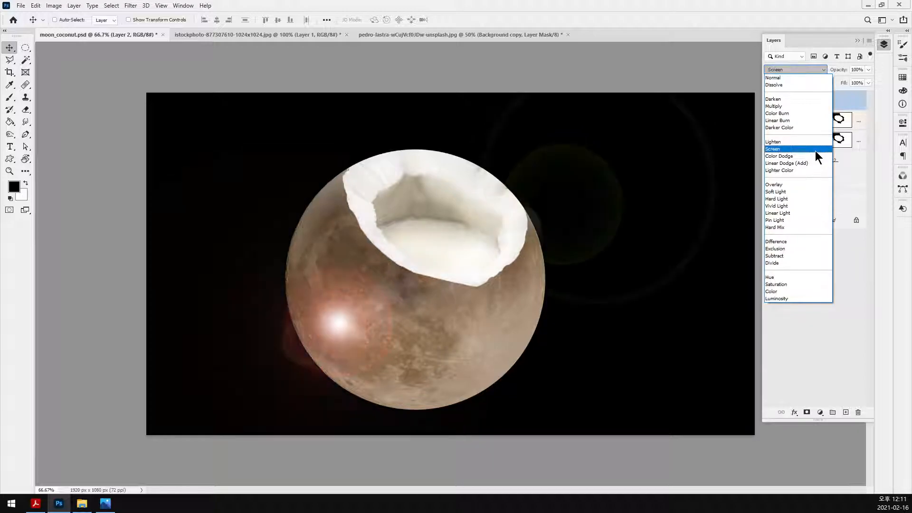
left_click(815, 150)
left_click(835, 334)
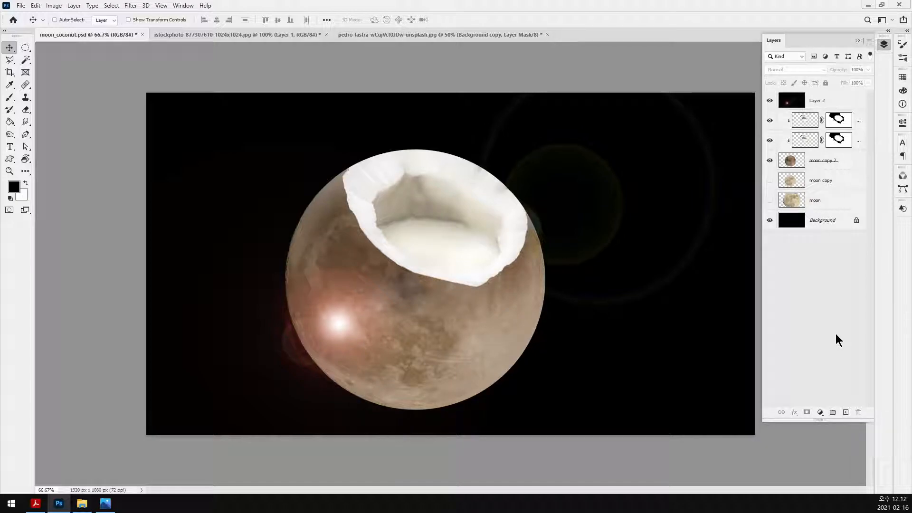
left_click(339, 317)
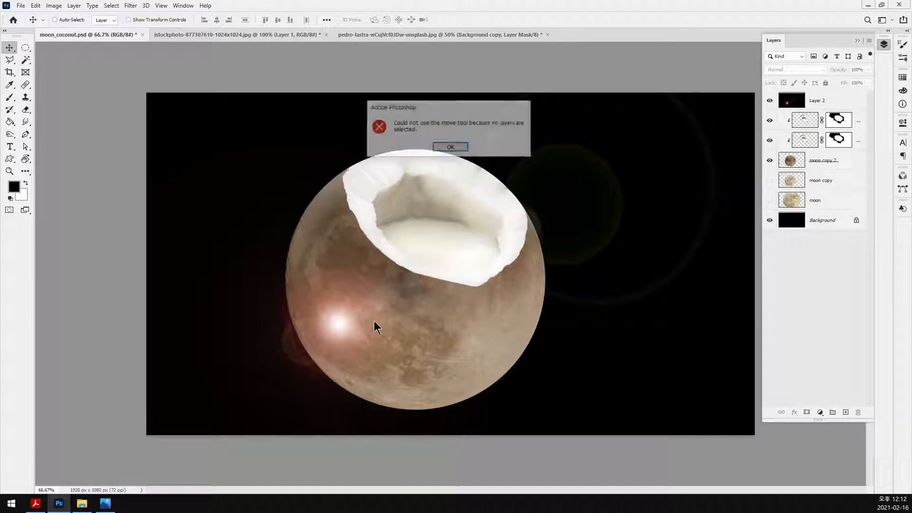
left_click(454, 150)
left_click(844, 102)
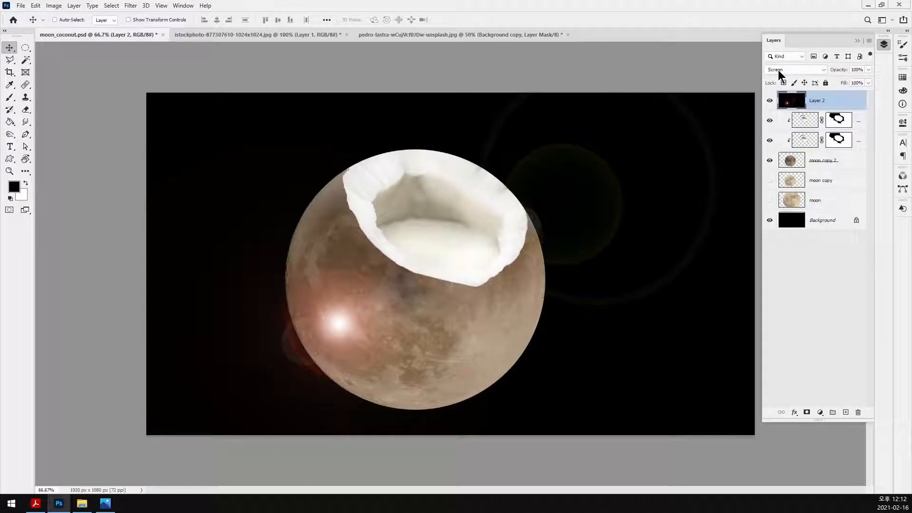
left_click(781, 73)
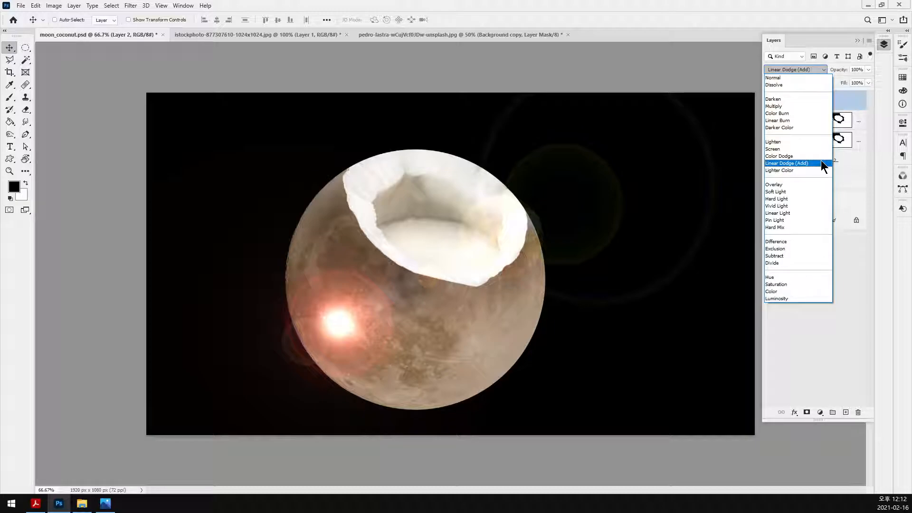
left_click(822, 162)
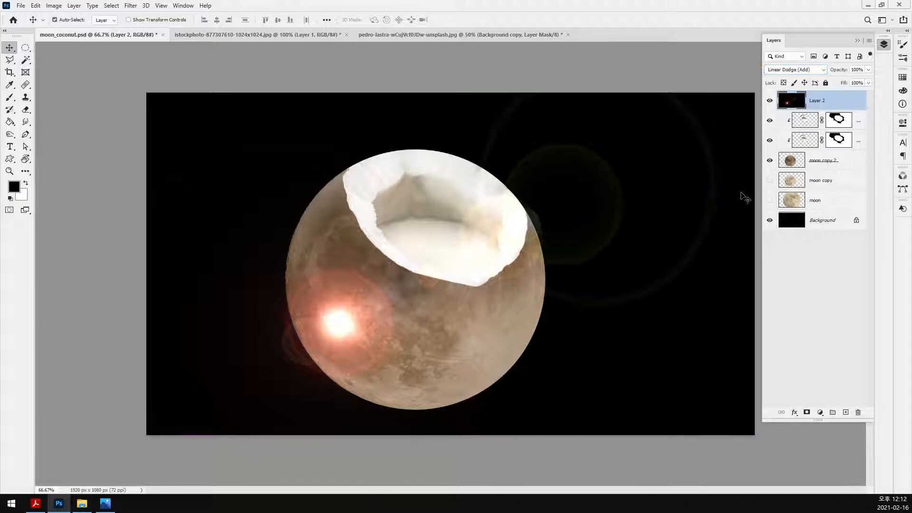
Step: Rotate the lens flare layer 180° so its bright spot sits beside the moon's upper-right edge
key("ctrl+t")
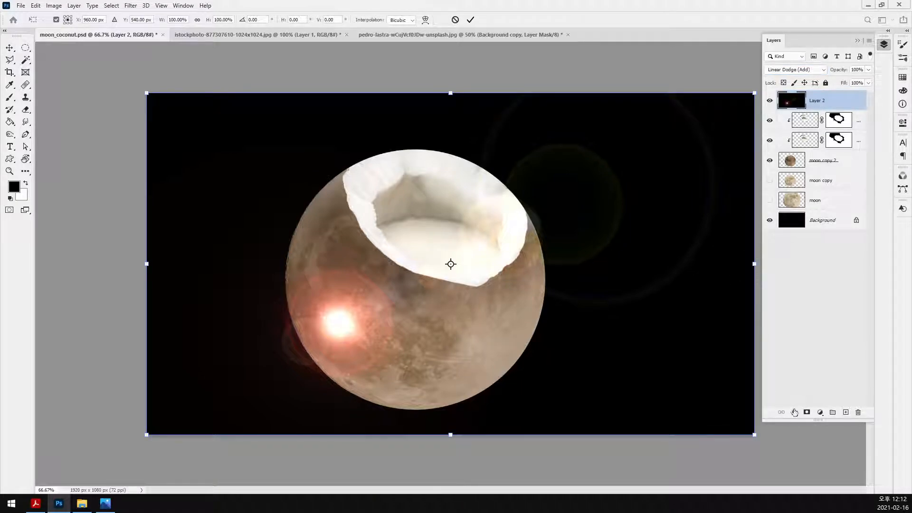
left_click_drag(499, 447, 183, 117)
key("Return")
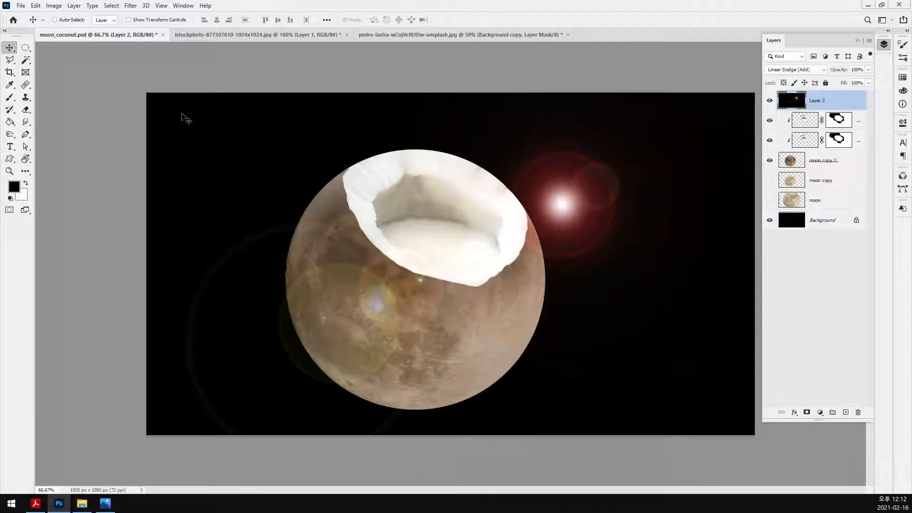
Step: Delete the lens flare layer and add a new empty layer above the coconut layers
key("Delete")
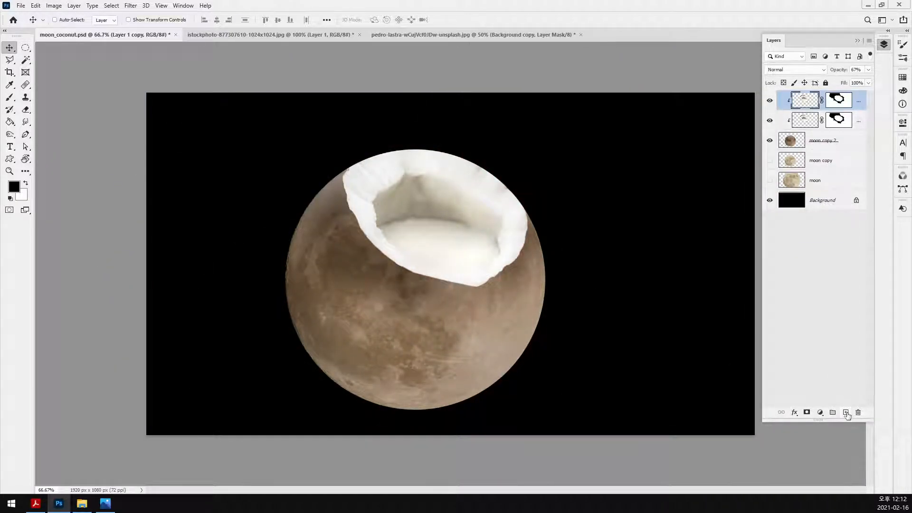
left_click(846, 412)
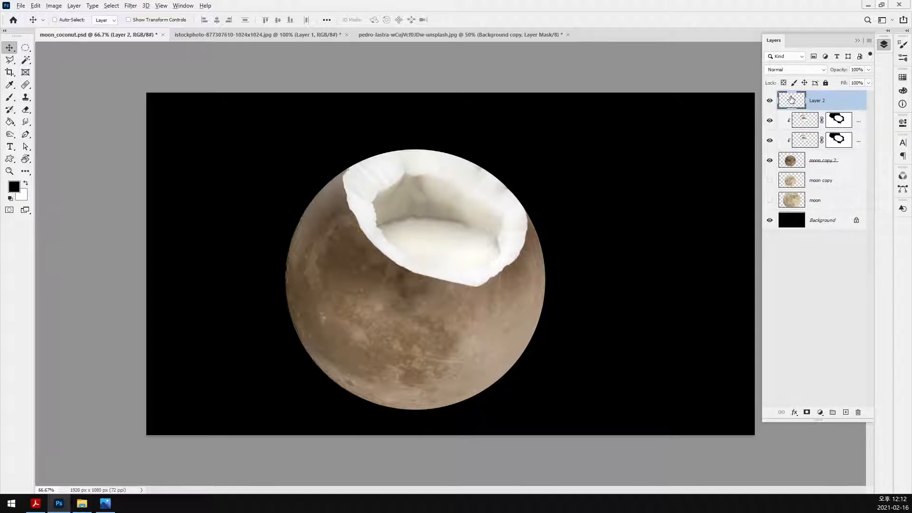
Step: Fill the empty top layer with black and set up a Lens Flare on it with the 105mm Prime lens type
key("alt+BackSpace")
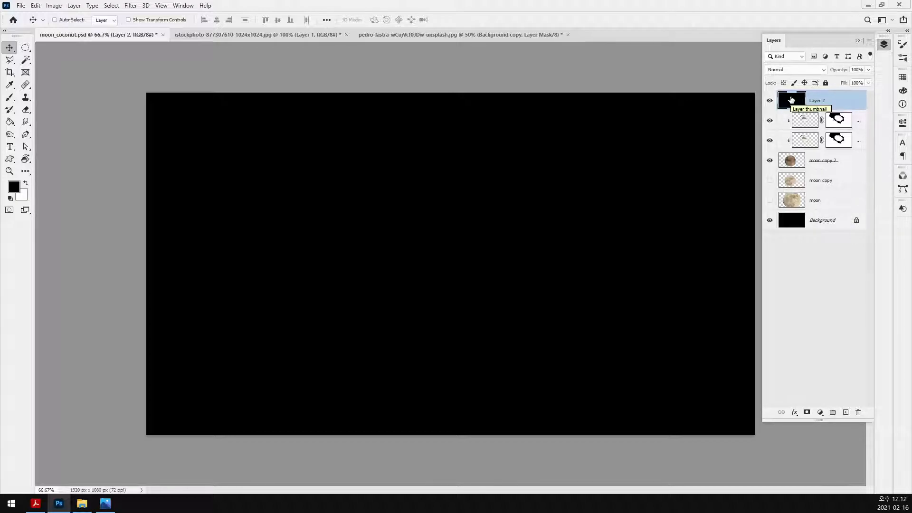
left_click(130, 6)
mouse_move(189, 167)
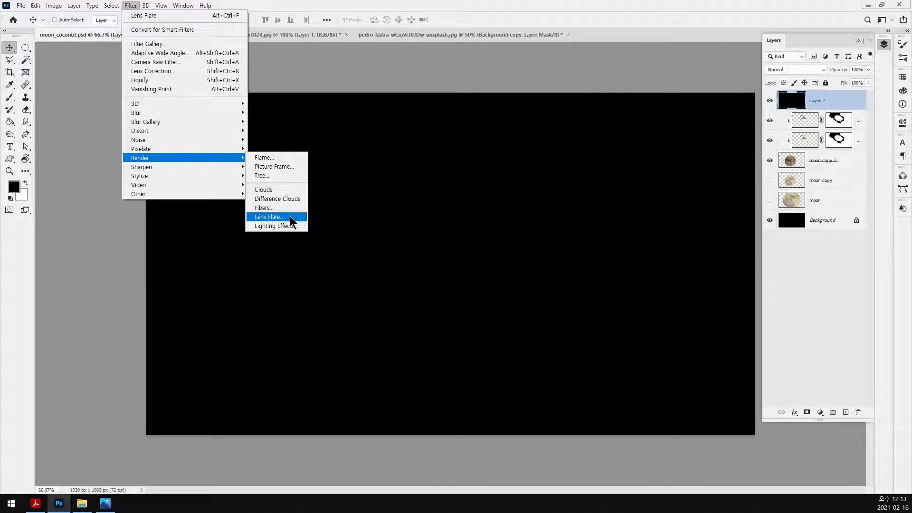
left_click(290, 216)
left_click_drag(328, 107, 304, 63)
left_click(248, 241)
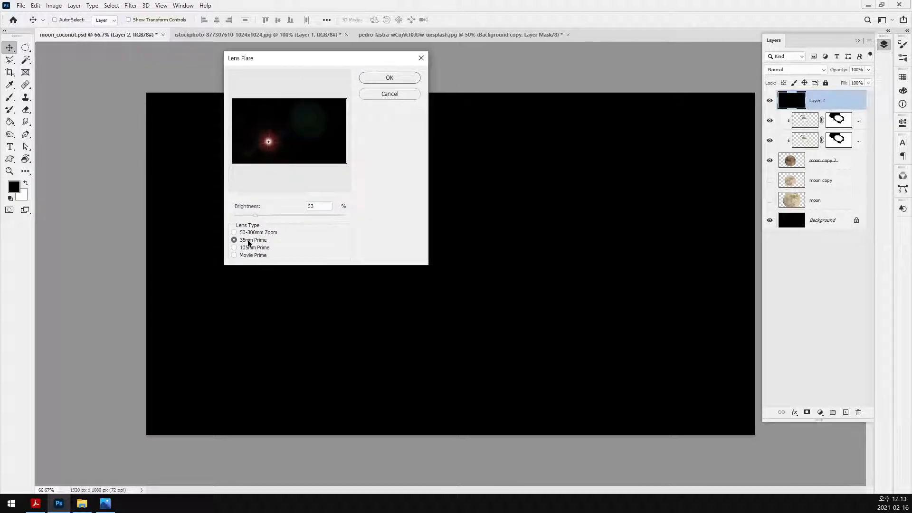
left_click(249, 247)
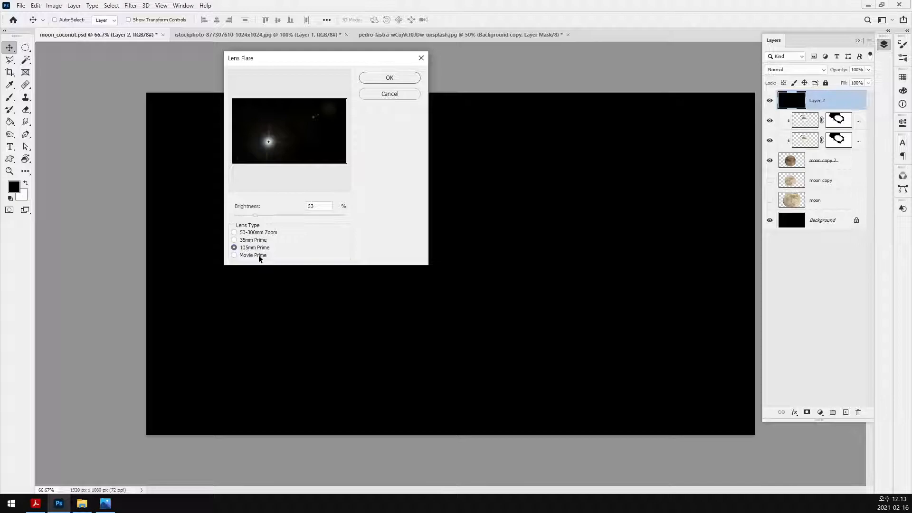
left_click(259, 256)
left_click(261, 248)
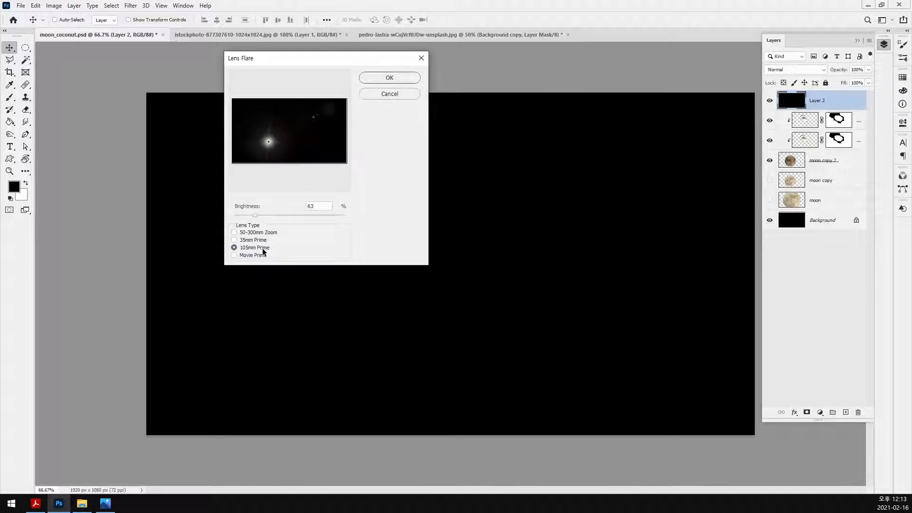
Step: Place the flare centre slightly above and right of the canvas middle, set its brightness to 59%, and render it
mouse_move(257, 215)
left_mouse_down()
mouse_move(315, 215)
mouse_move(252, 215)
mouse_move(260, 211)
left_mouse_up()
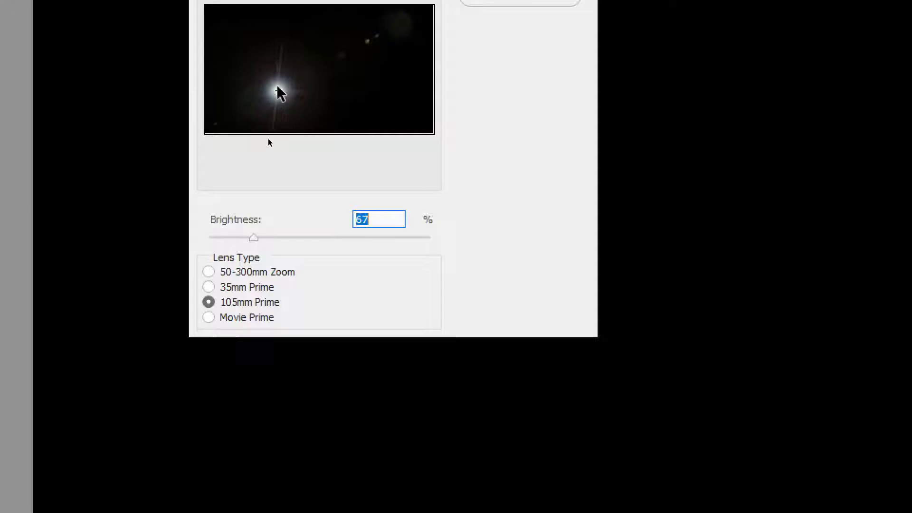
left_click_drag(278, 92, 374, 29)
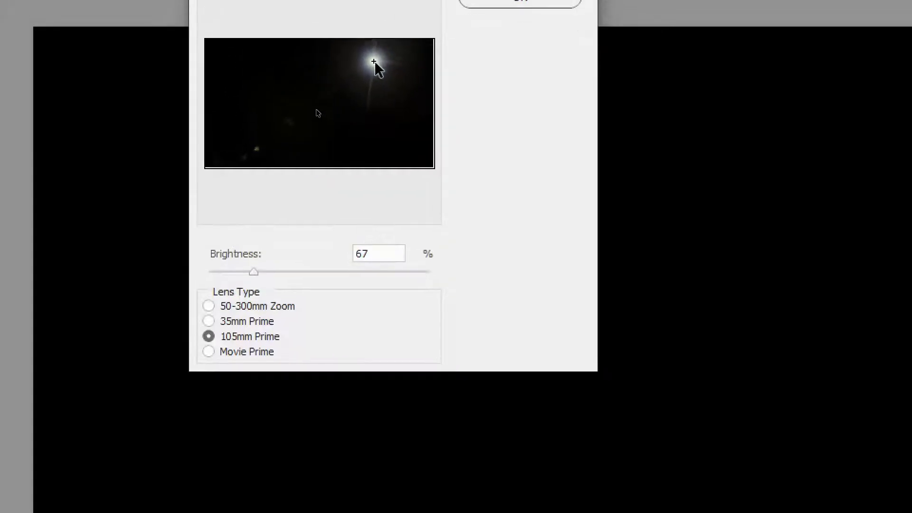
left_click_drag(374, 61, 349, 92)
left_click_drag(342, 140, 349, 95)
mouse_move(254, 281)
left_mouse_down()
mouse_move(227, 285)
mouse_move(258, 284)
mouse_move(247, 288)
left_mouse_up()
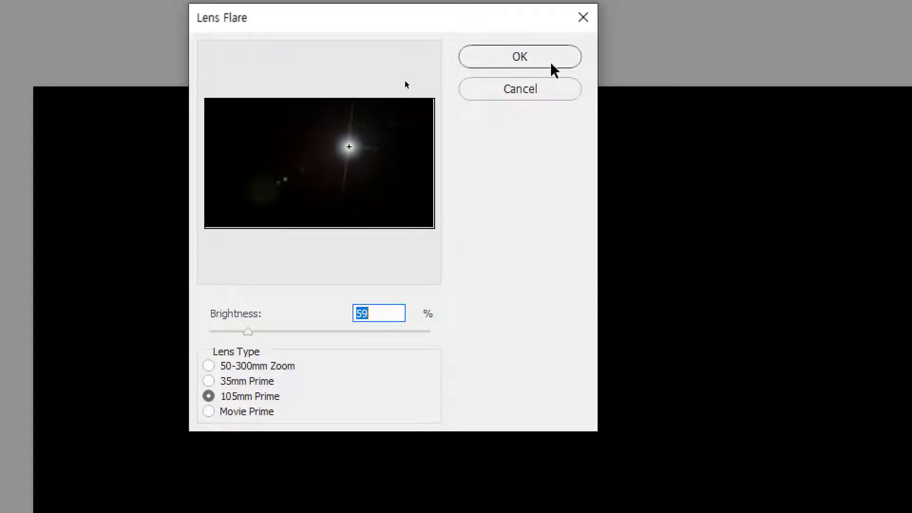
left_click(550, 64)
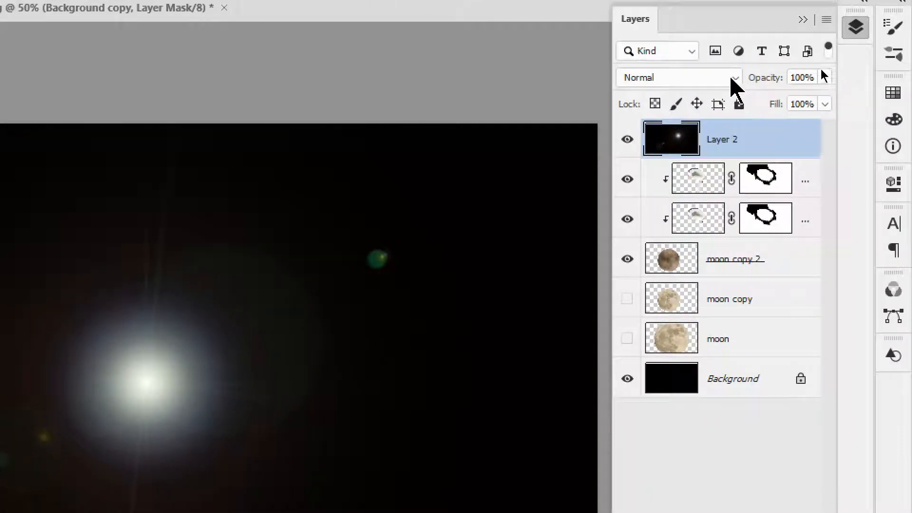
Step: Blend the lens flare layer with Linear Dodge (Add) and save the document
left_click(734, 80)
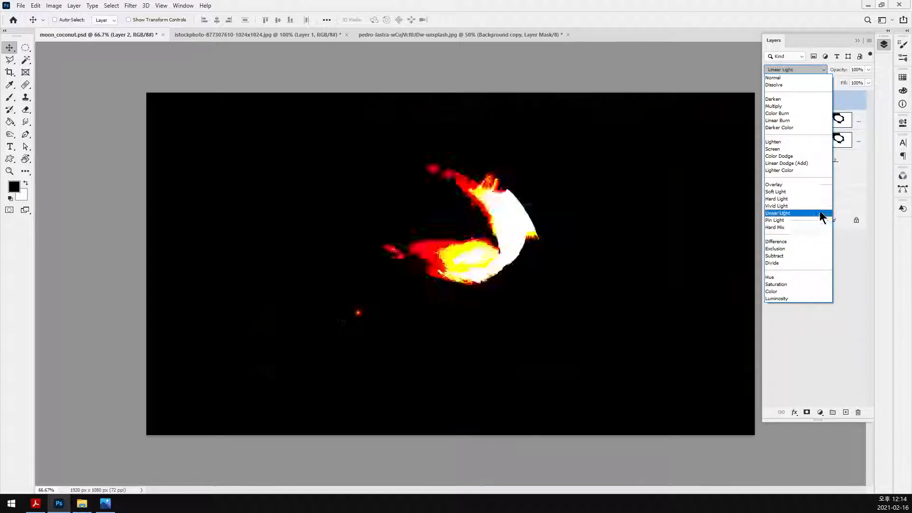
left_click(796, 164)
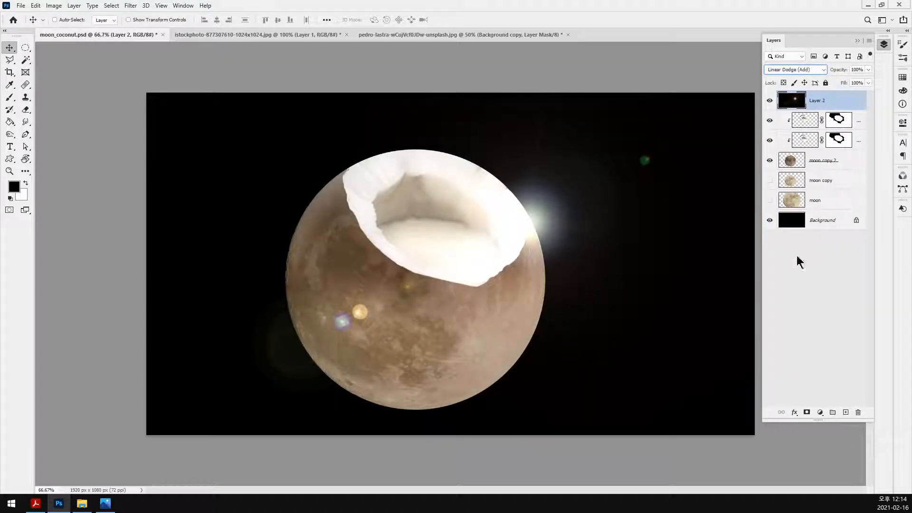
left_click(811, 299)
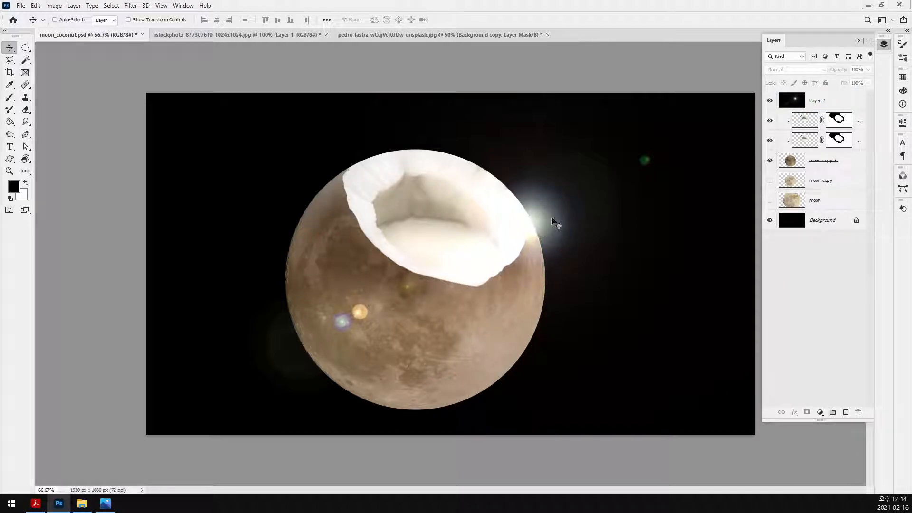
key("ctrl+minus")
key("ctrl+s")
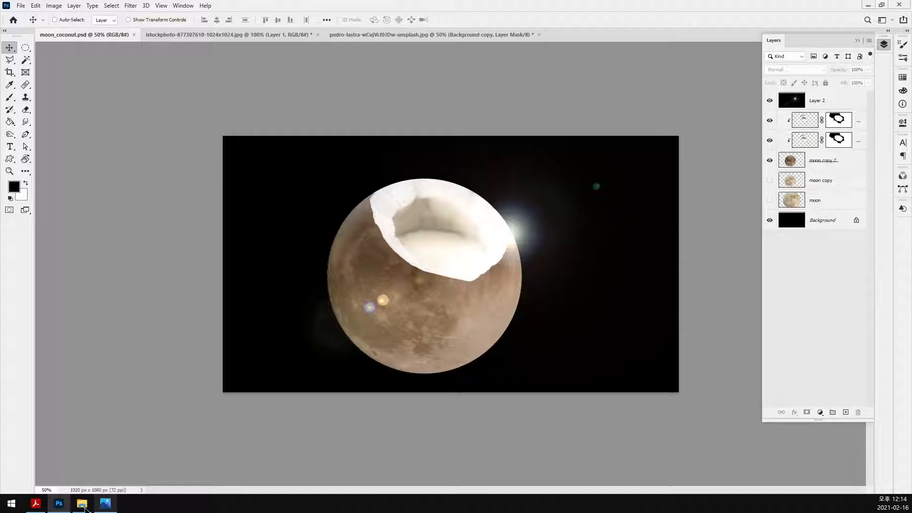
Step: Switch to File Explorer and open the source folder inside 08_달 to look over the available images
left_click(82, 505)
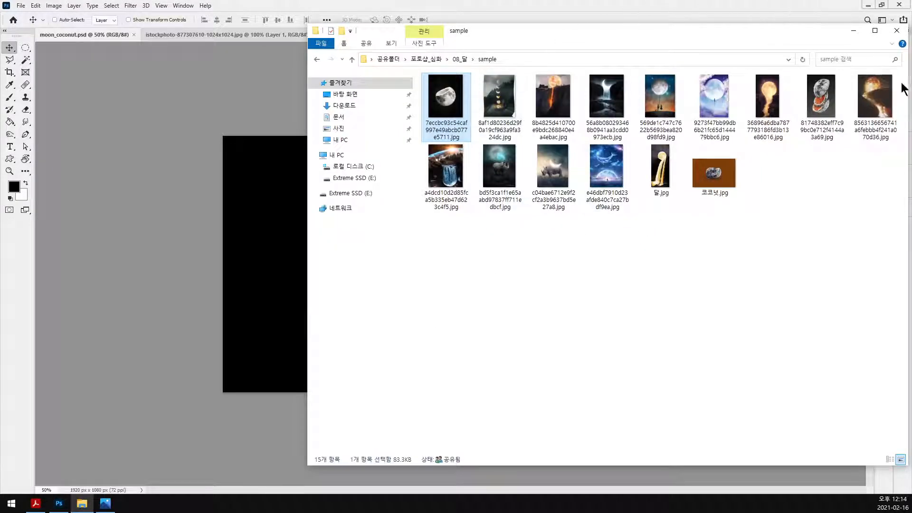
left_click(459, 59)
left_click(459, 100)
double_click(458, 100)
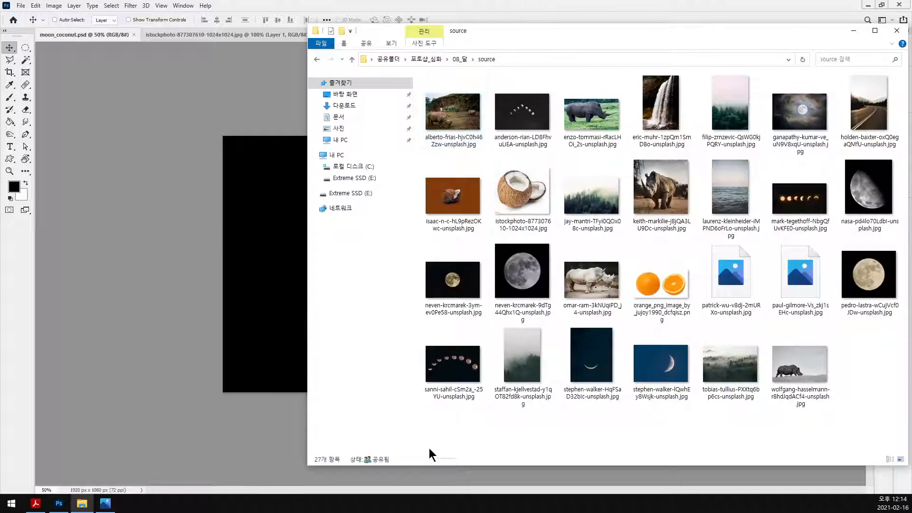
Step: Launch Chrome, maximize its window on this screen, and open unsplash.com
left_click(11, 503)
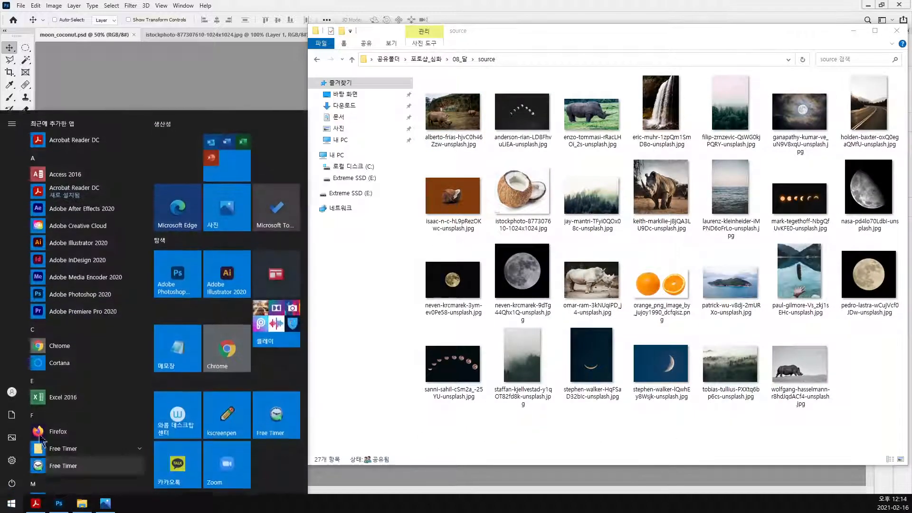
left_click(217, 342)
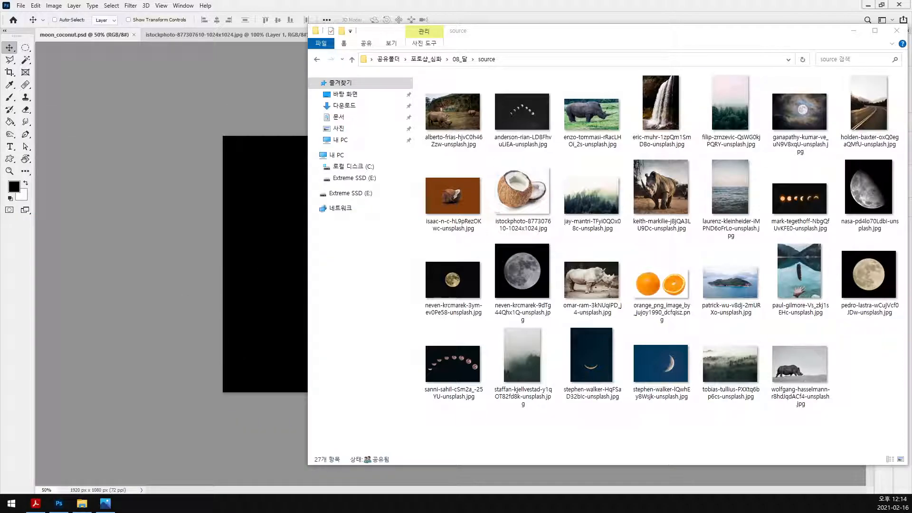
left_click_drag(911, 333, 577, 49)
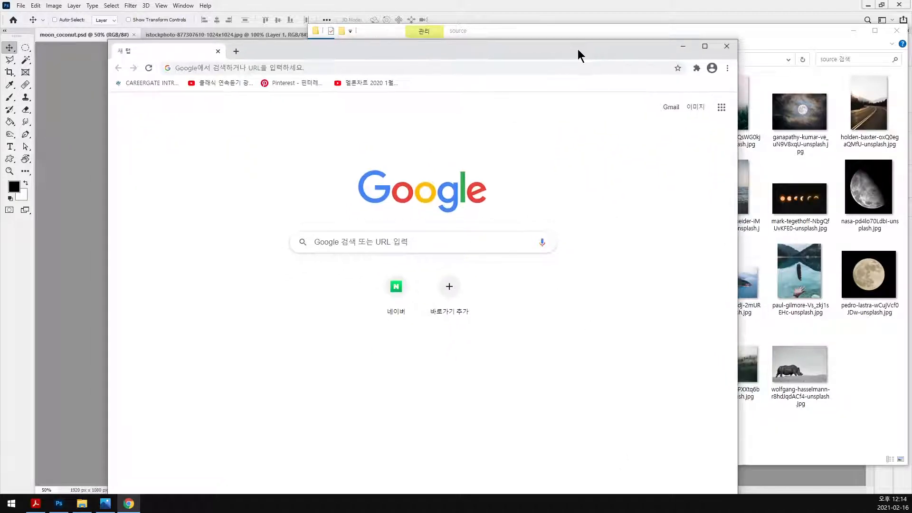
double_click(578, 50)
left_click(138, 24)
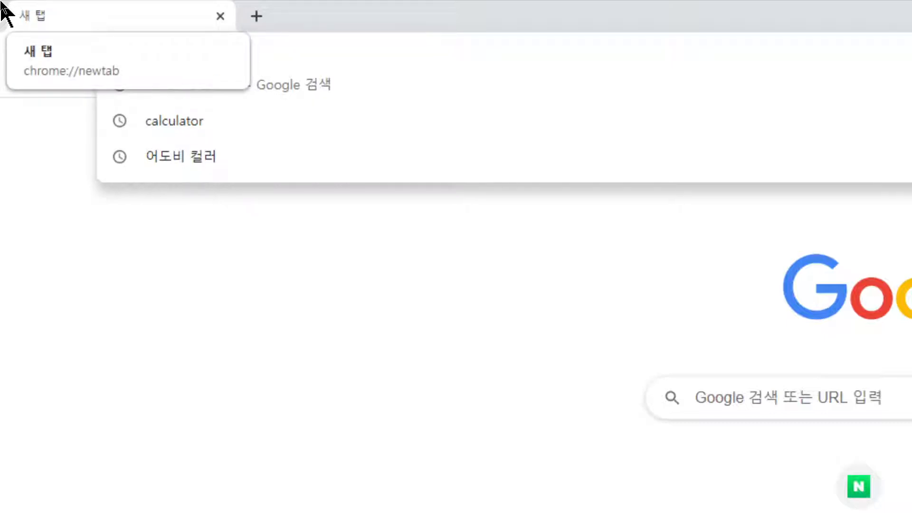
type("unsplash.com")
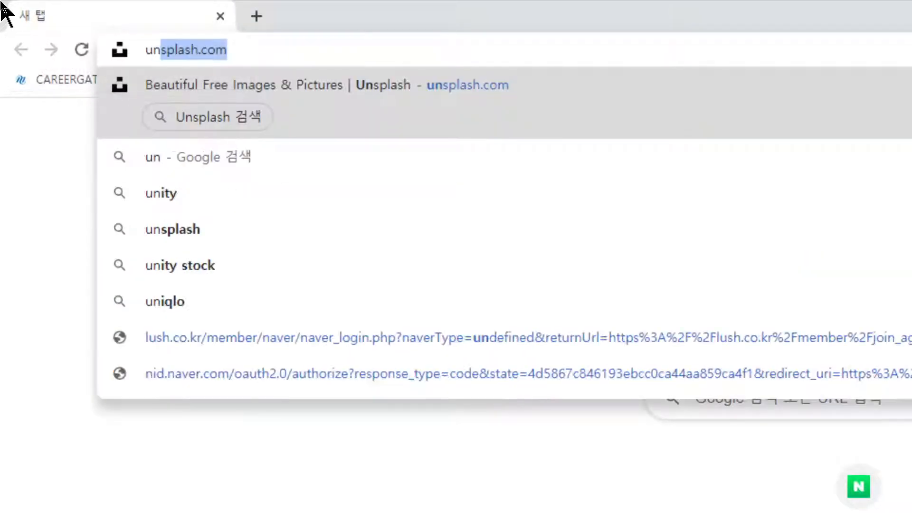
key("Return")
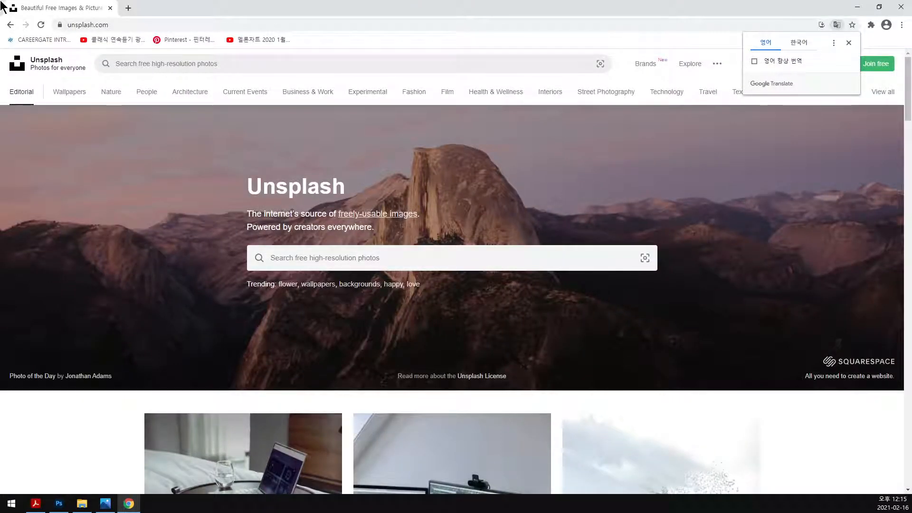
Step: Search Unsplash for "night" photos
left_click(247, 65)
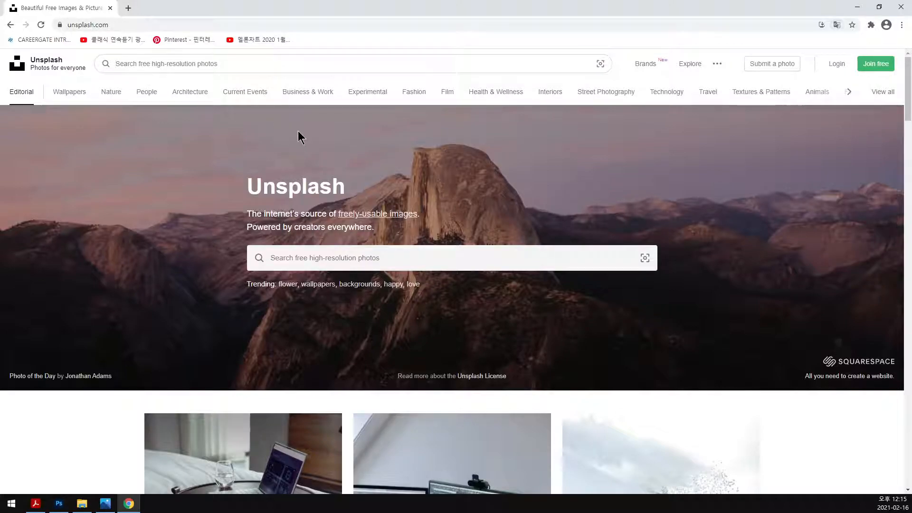
type("night")
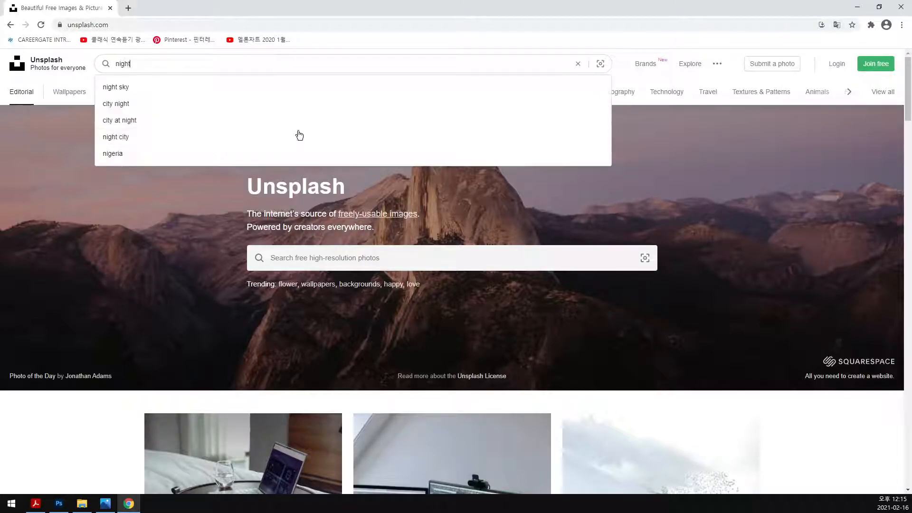
key("Return")
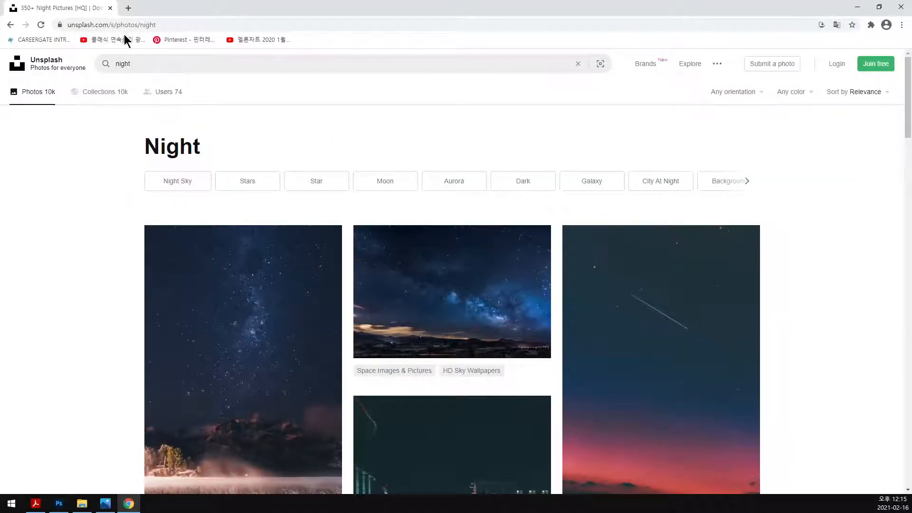
Step: Browse the night photos and open the one of the Milky Way and a shooting star above a colourful shoreline
scroll(866, 367, "down", 5)
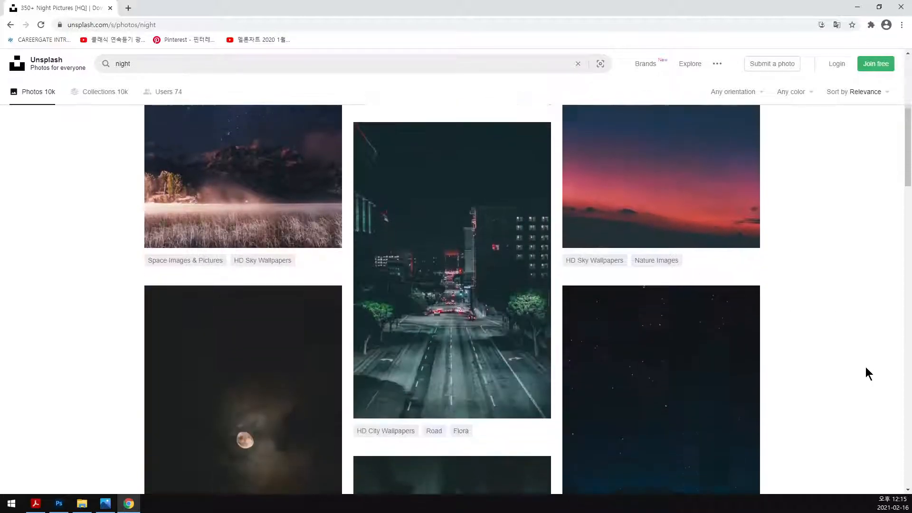
scroll(866, 374, "down", 5)
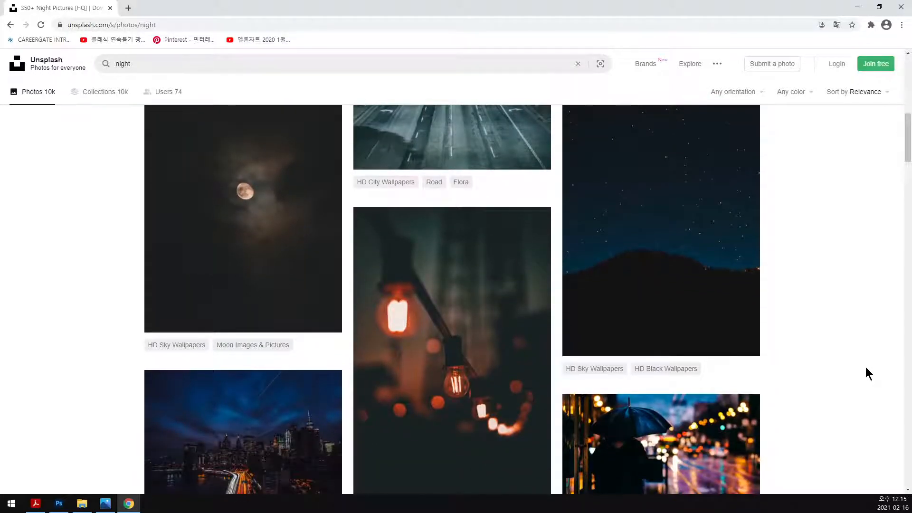
scroll(865, 368, "down", 5)
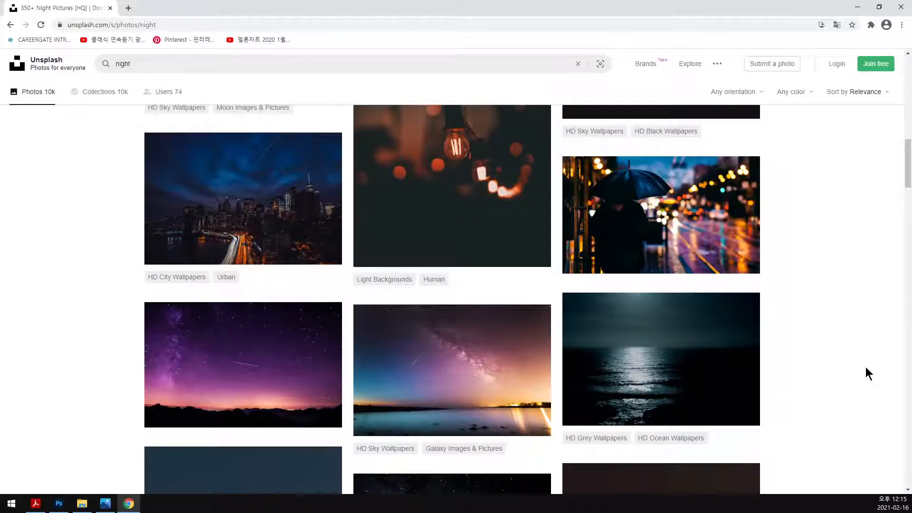
scroll(866, 367, "up", 5)
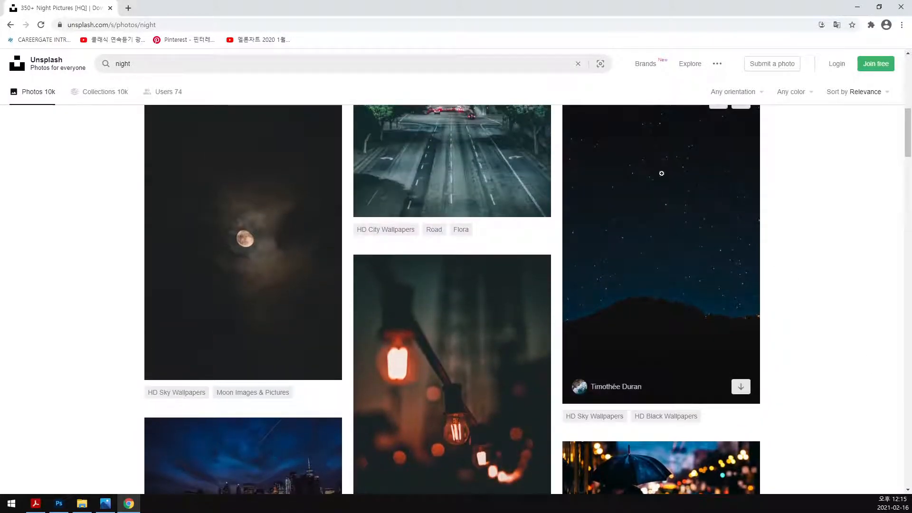
scroll(483, 267, "down", 1)
scroll(483, 267, "down", 8)
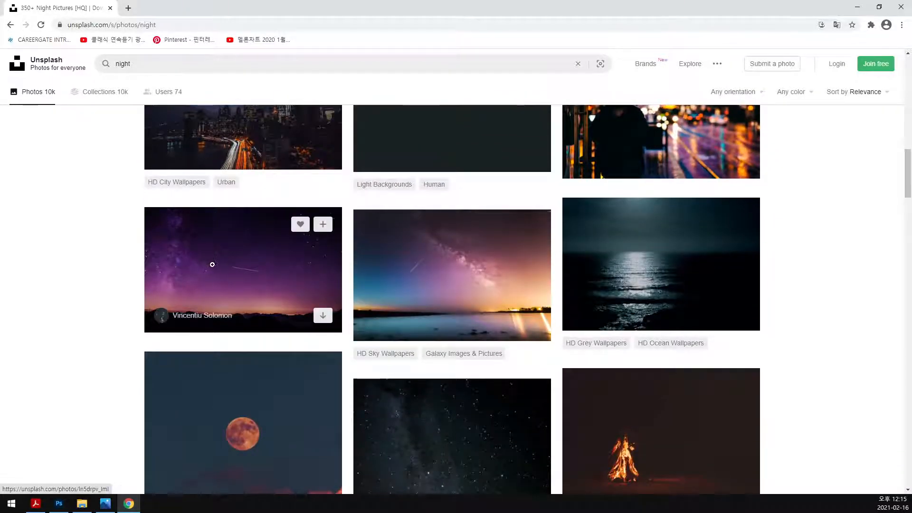
left_click(456, 274)
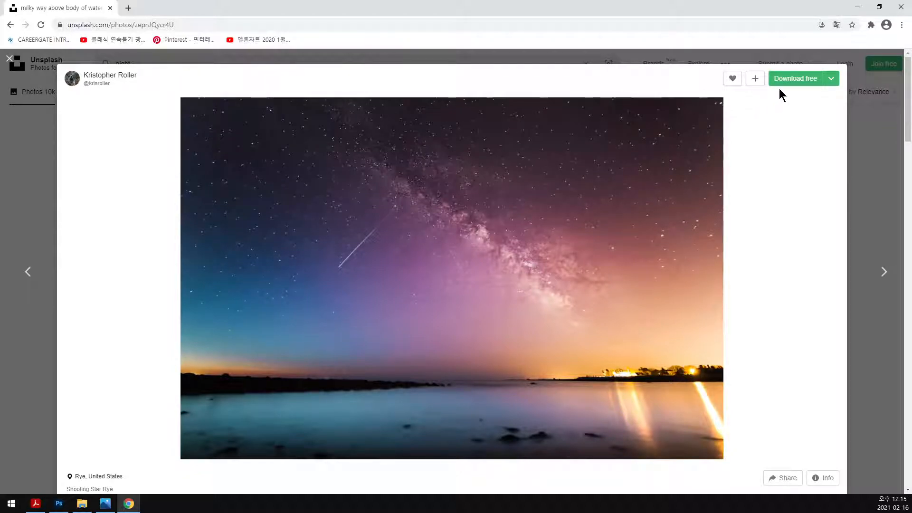
Step: Download the open night-sky photo in the Large (2400x1600) size and save it to the desktop (바탕 화면)
left_click(832, 79)
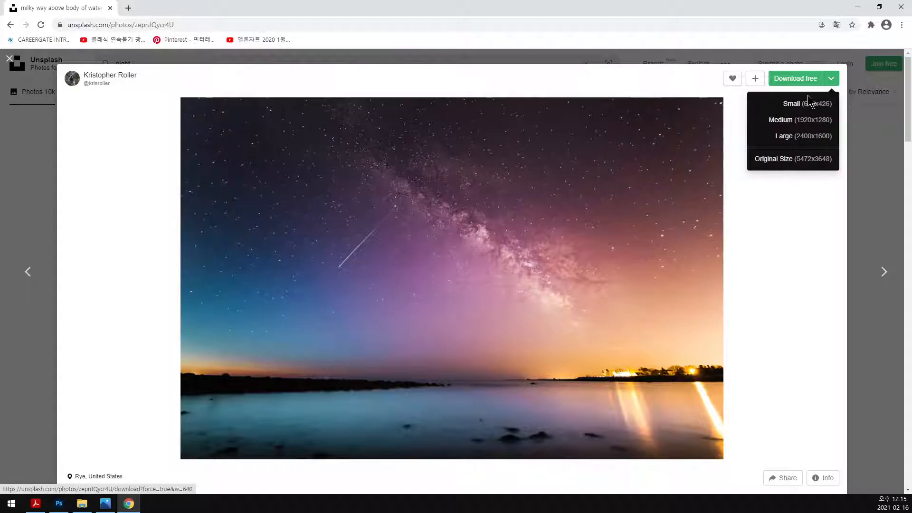
left_click(811, 164)
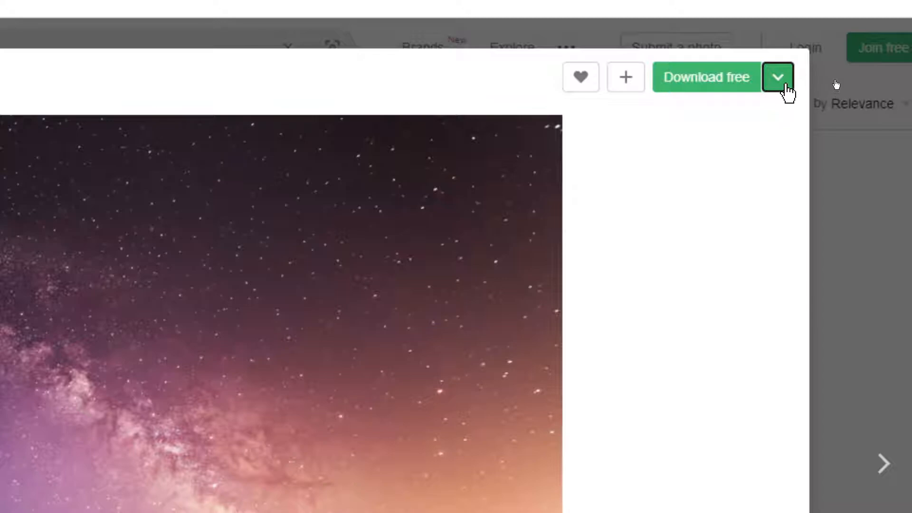
left_click(780, 83)
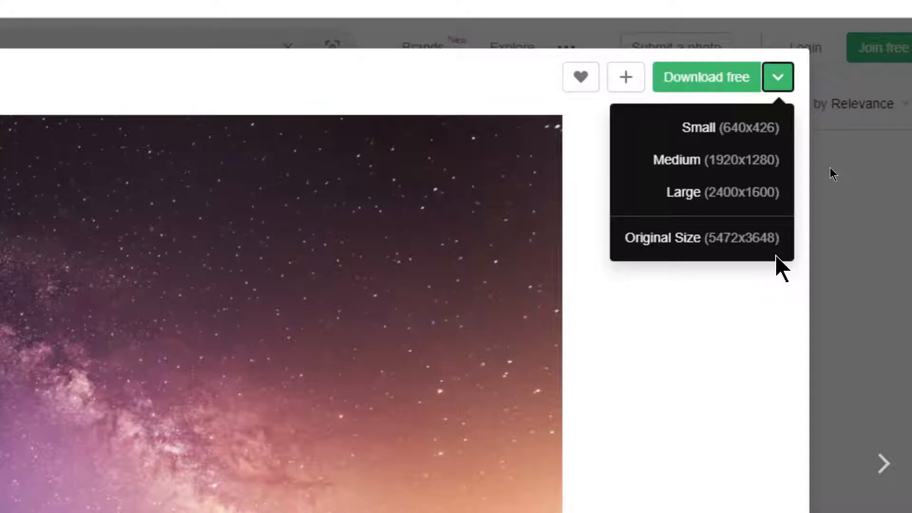
left_click(741, 192)
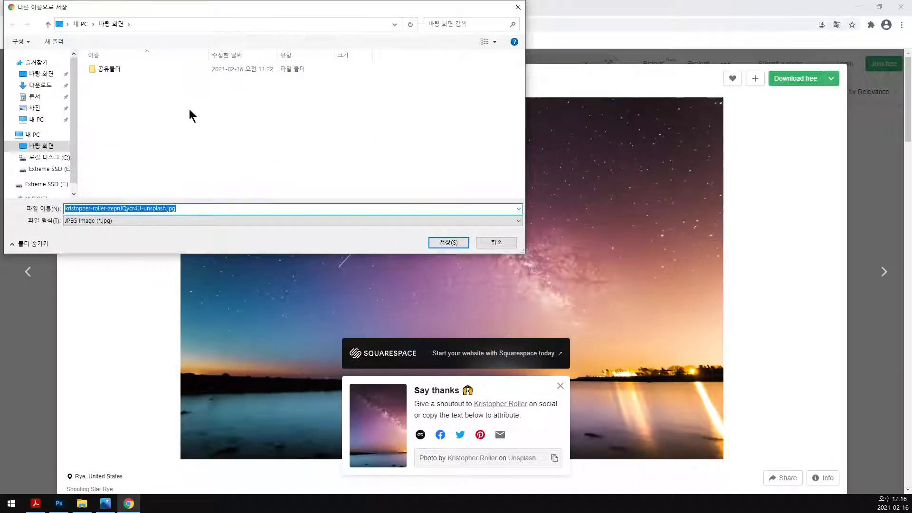
left_click(53, 172)
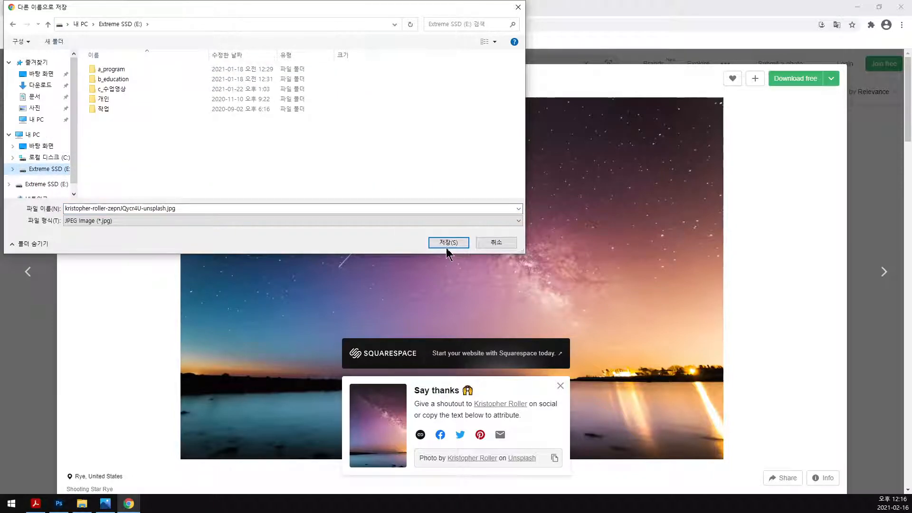
left_click(52, 147)
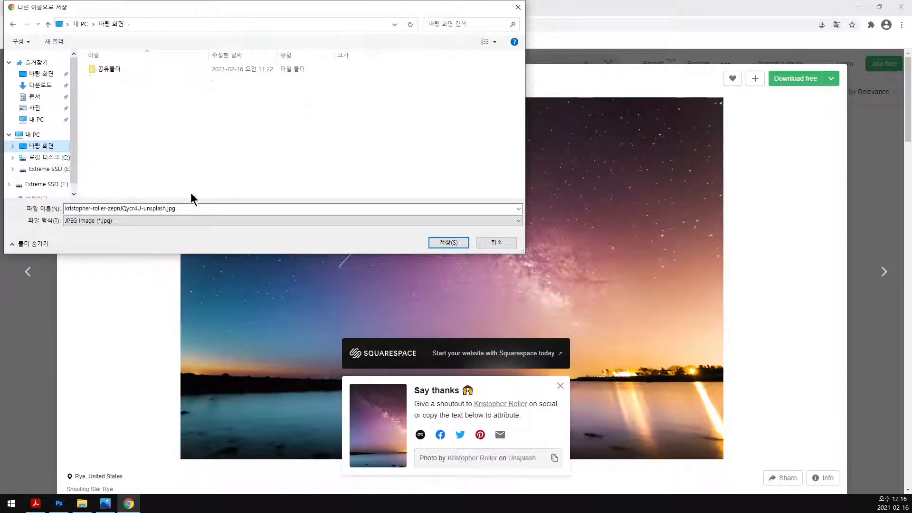
left_click(446, 242)
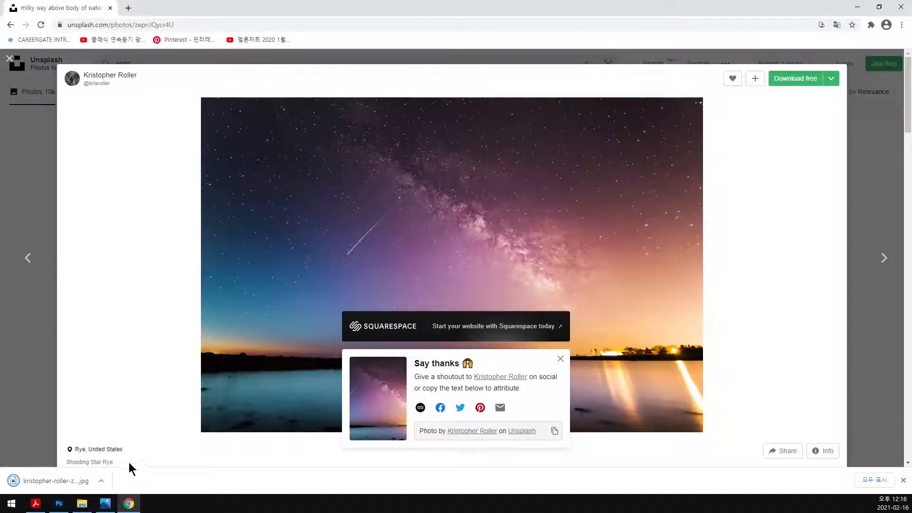
Step: Minimize the browser and switch to the moon_coconut.psd document in Photoshop
left_click(103, 480)
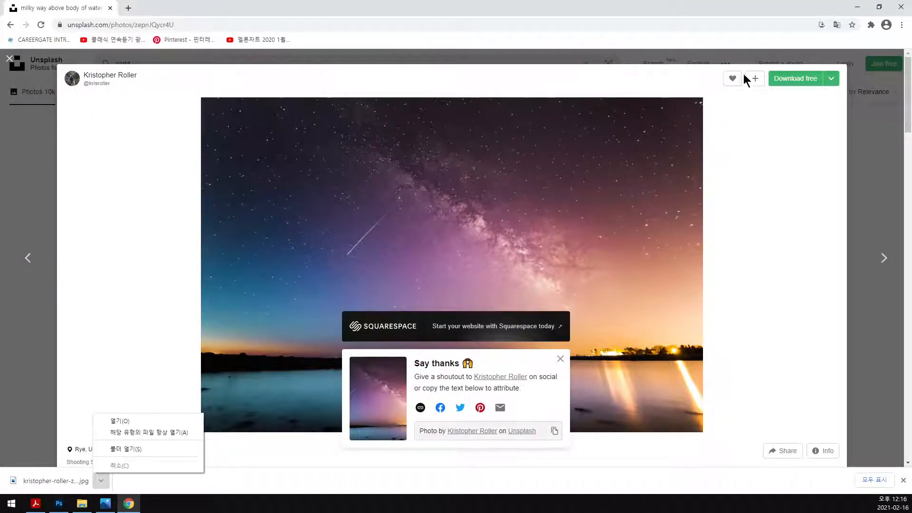
left_click(854, 10)
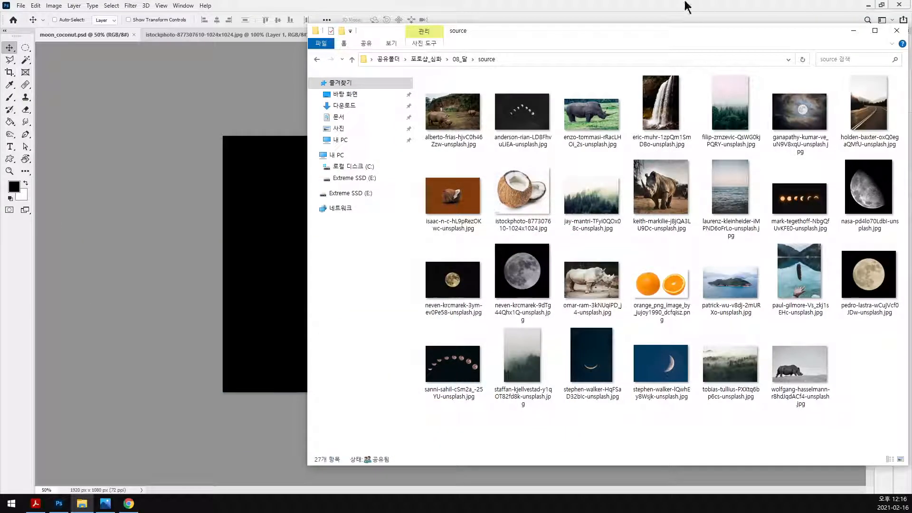
left_click(684, 4)
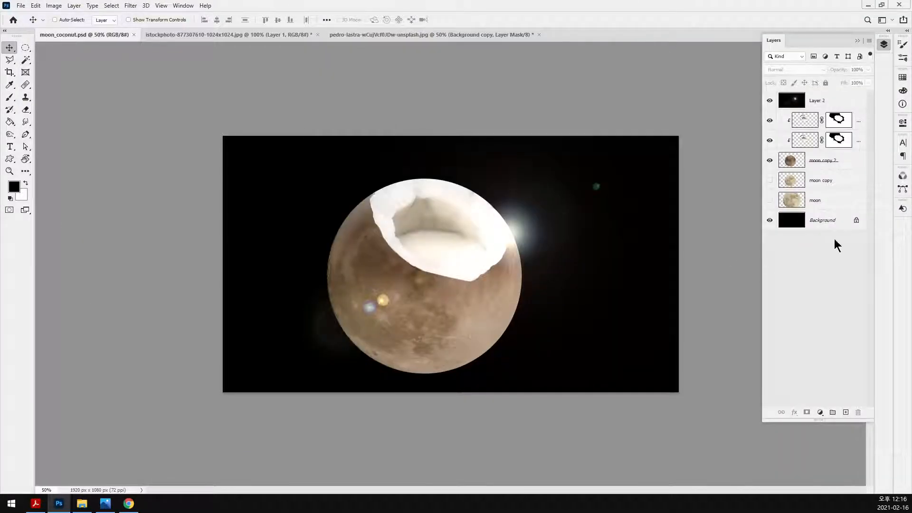
Step: Place the downloaded night-sky photo from the desktop as an embedded image directly above the Background layer
left_click(837, 222)
left_click(20, 7)
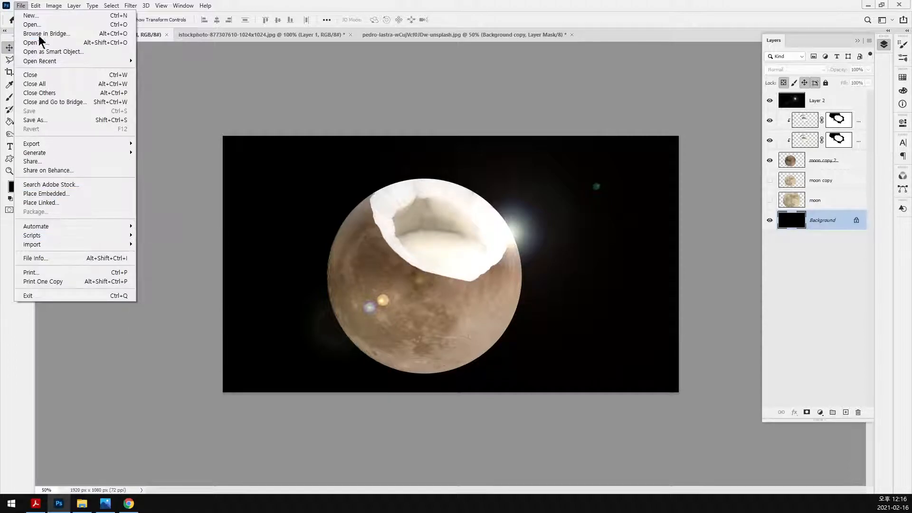
left_click(64, 195)
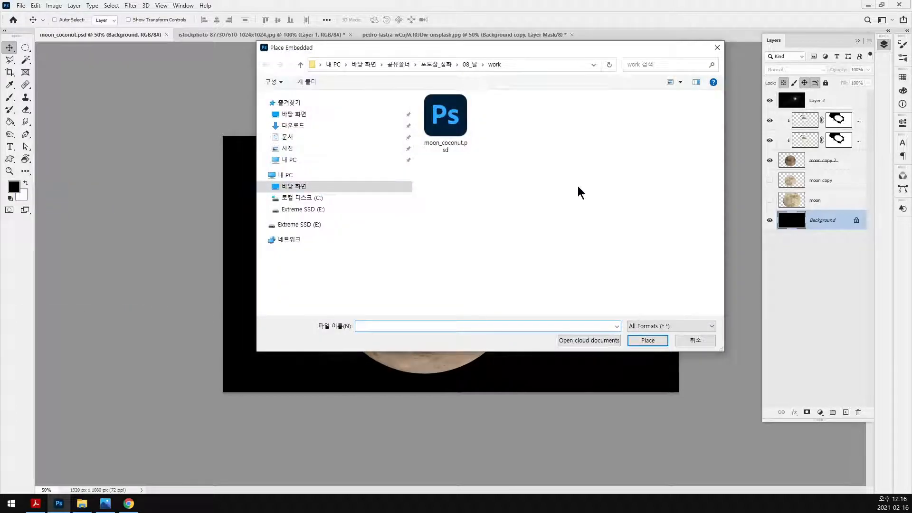
left_click(365, 66)
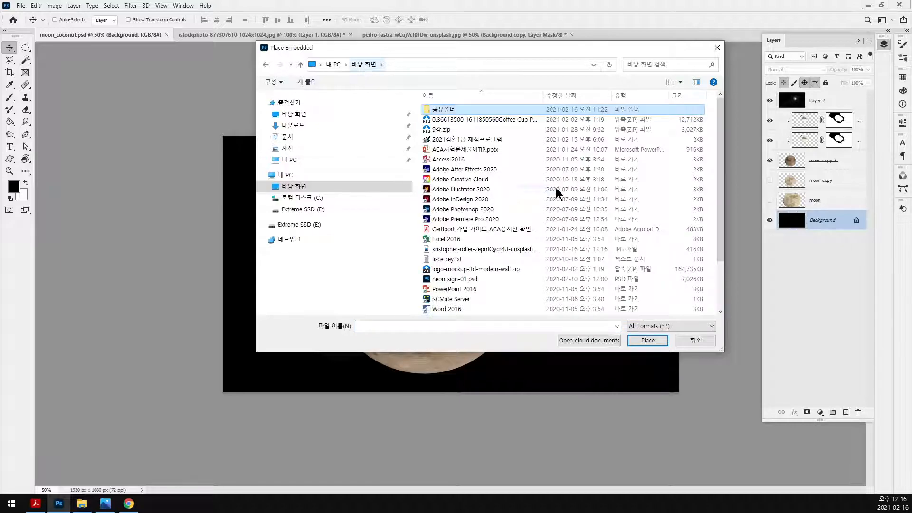
scroll(563, 196, "down", 2)
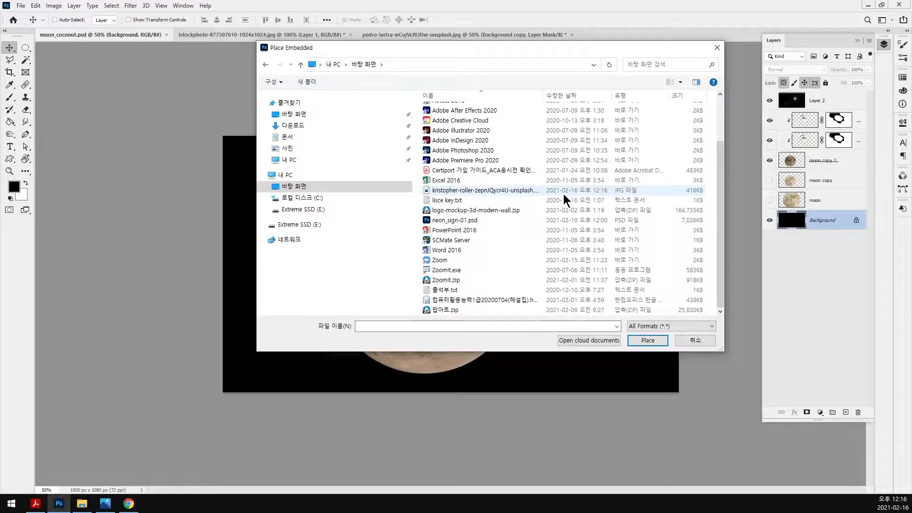
left_click(532, 192)
left_click(659, 341)
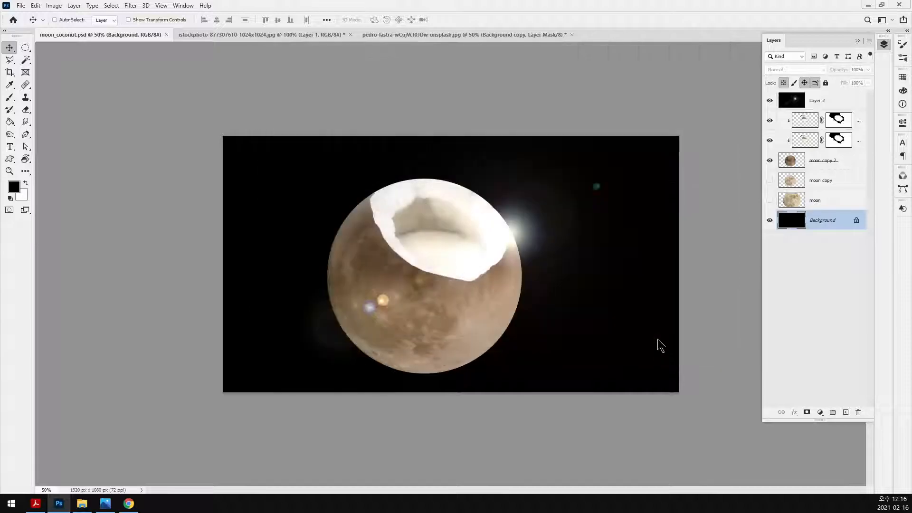
Step: Scale the placed photo to about 98.75% and move it down to about Y 744 px so only sky fills the canvas
left_click_drag(642, 389, 725, 423)
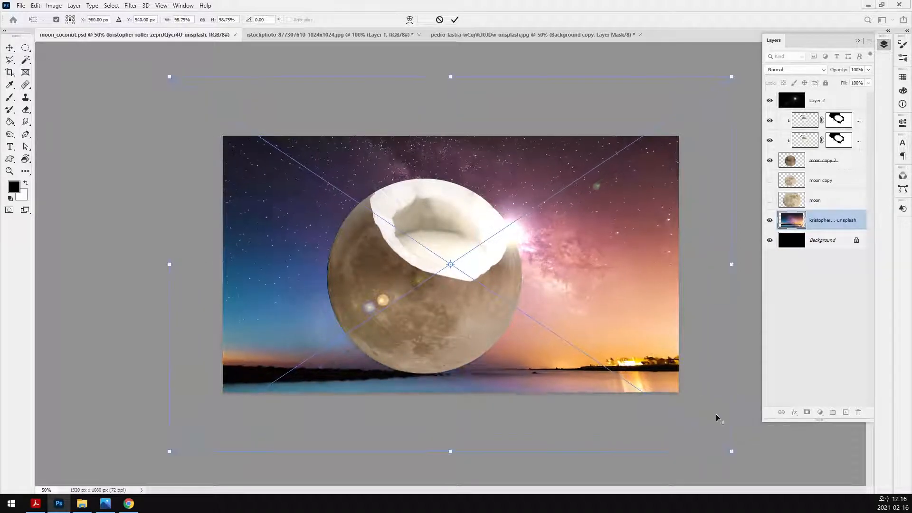
left_click_drag(648, 292, 660, 342)
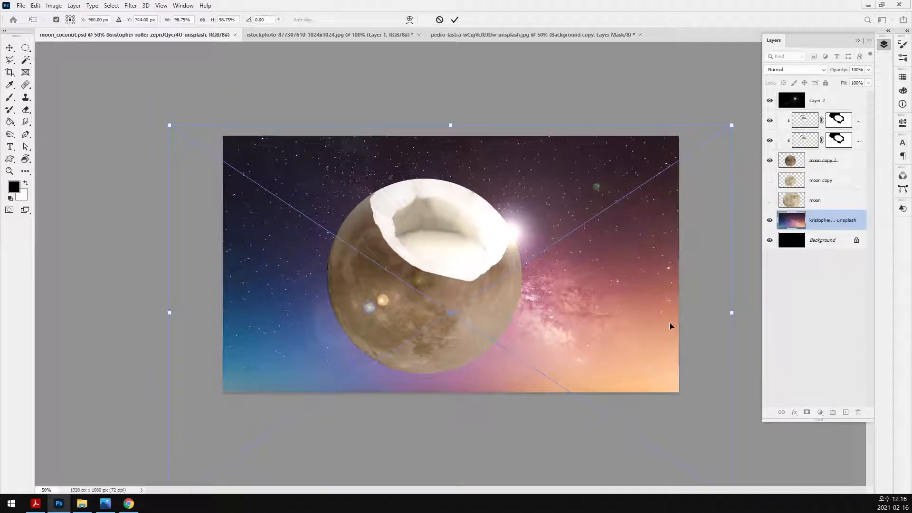
key("Return")
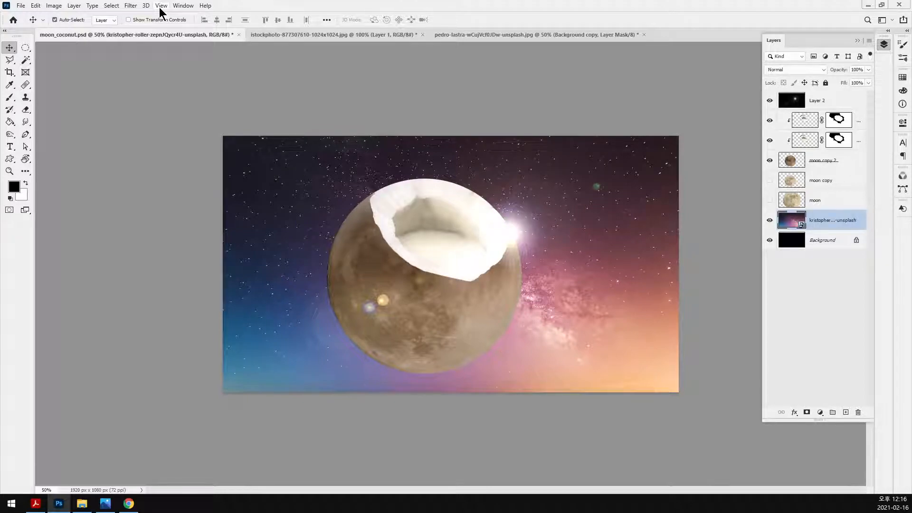
Step: Reduce the saturation of the night-sky layer with a Hue/Saturation adjustment
key("ctrl+u")
left_click_drag(444, 104, 222, 100)
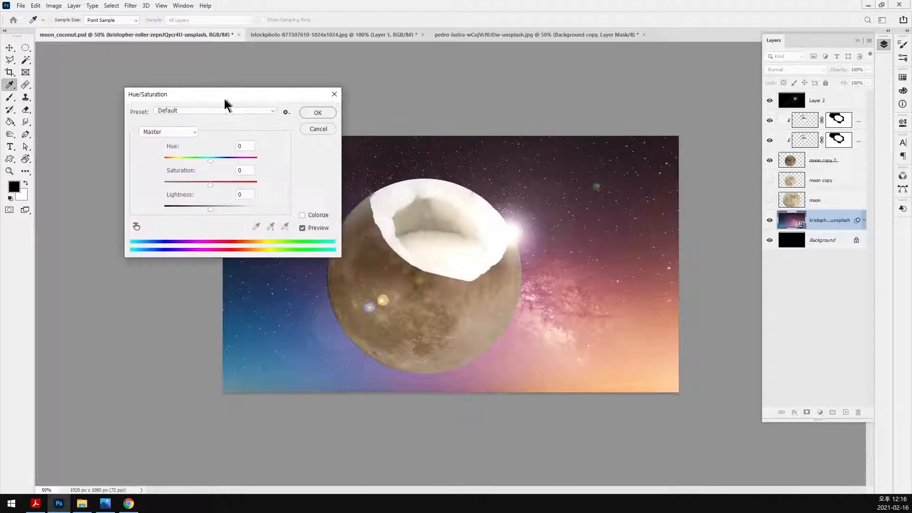
left_click_drag(207, 211, 194, 185)
Step: Apply Brightness/Contrast to the night-sky layer with brightness -66 and contrast 83, and save the document
left_click(54, 6)
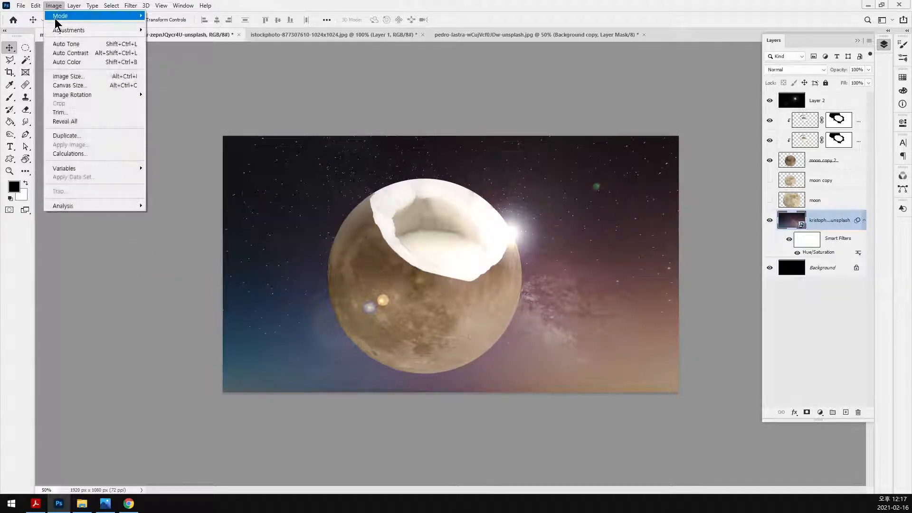
mouse_move(63, 30)
left_click(167, 30)
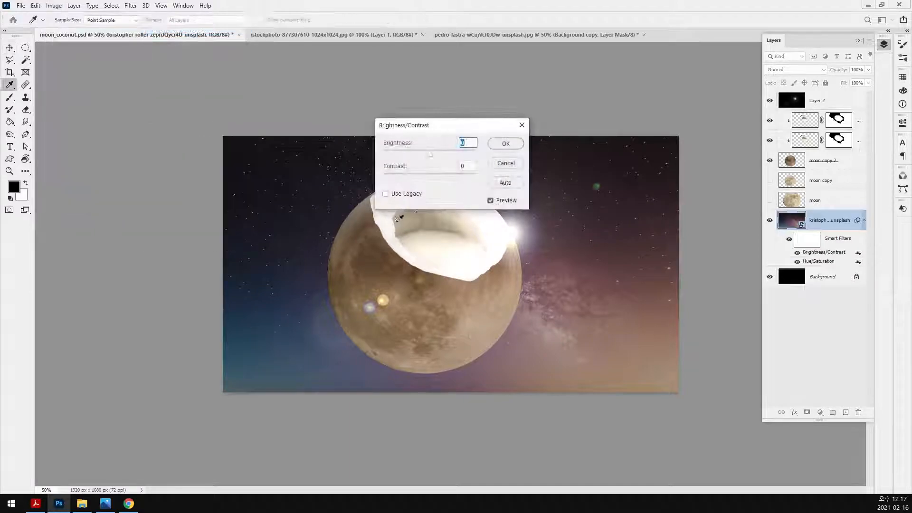
left_click_drag(433, 177, 468, 178)
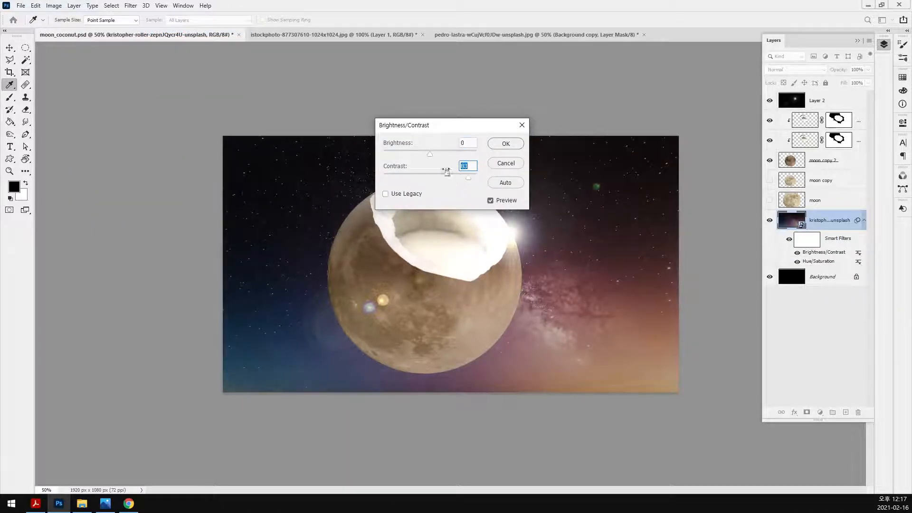
left_click_drag(429, 153, 410, 152)
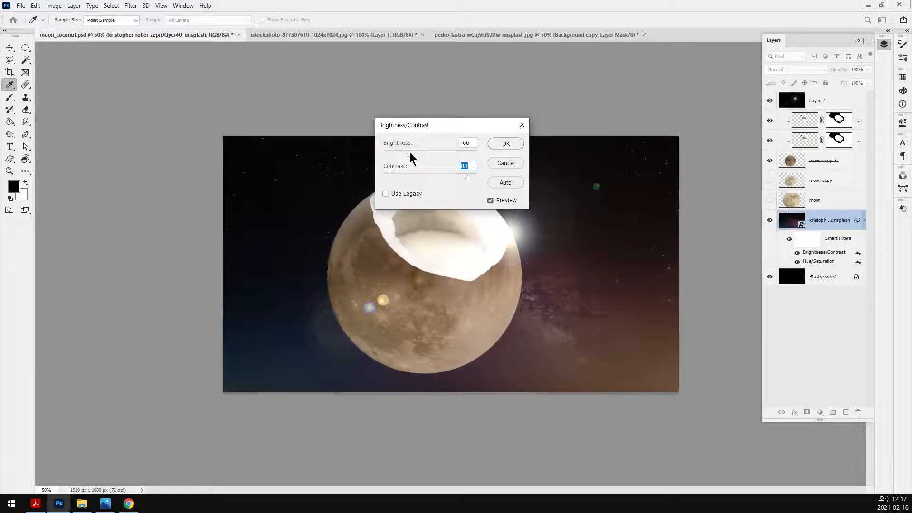
left_click(506, 144)
key("ctrl+s")
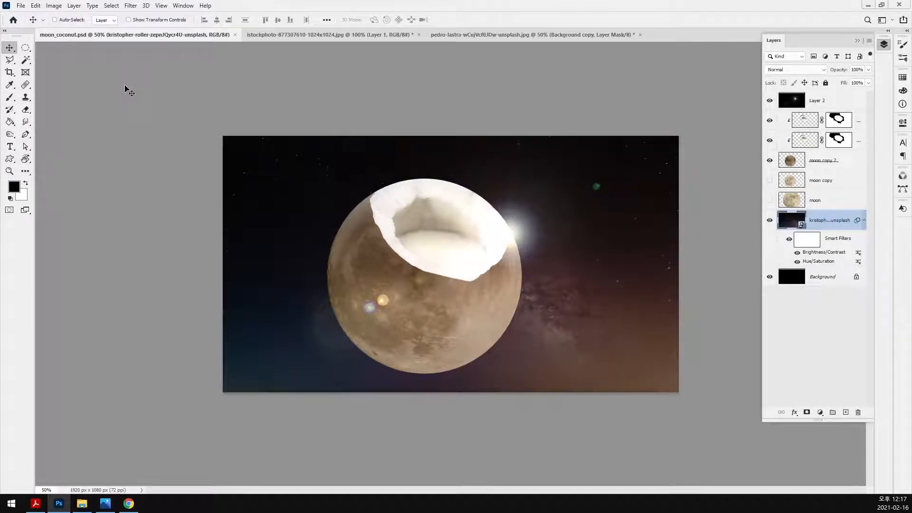